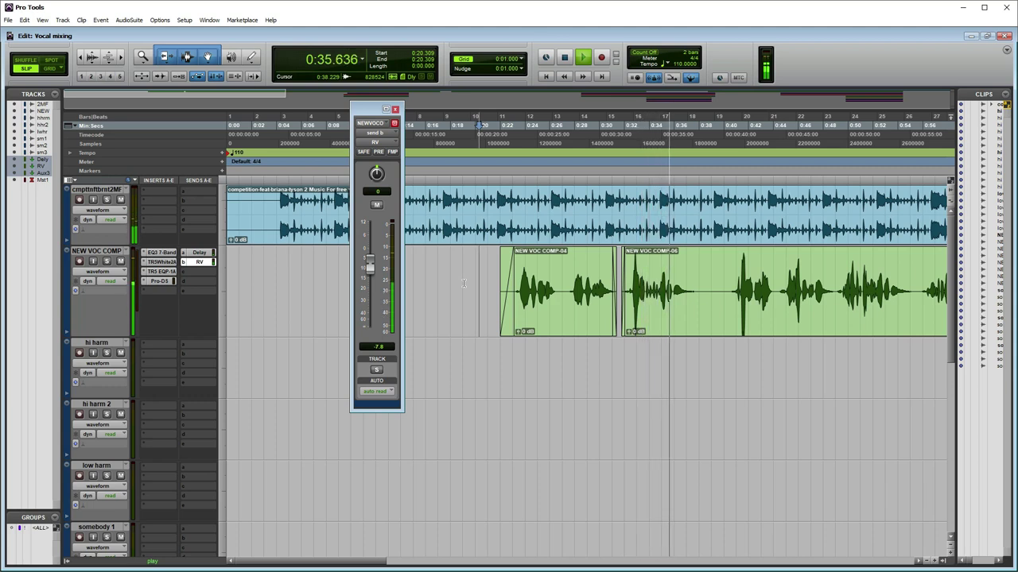
# Step: Raise the RV send level of the NEW VOC COMP track to -6.9 dB
pyautogui.moveTo(370, 273); pyautogui.dragTo(370, 268)
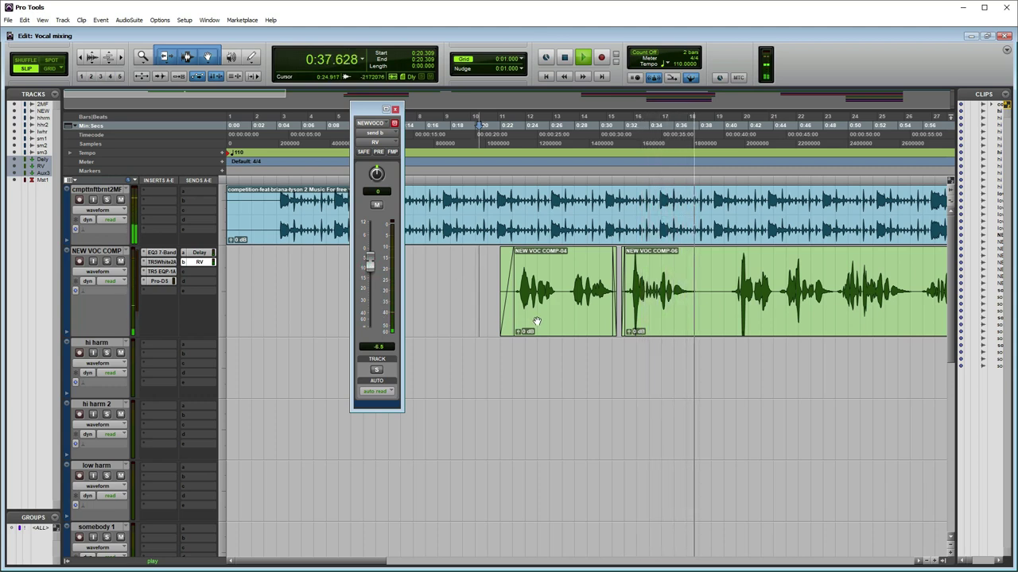
pyautogui.press('r')
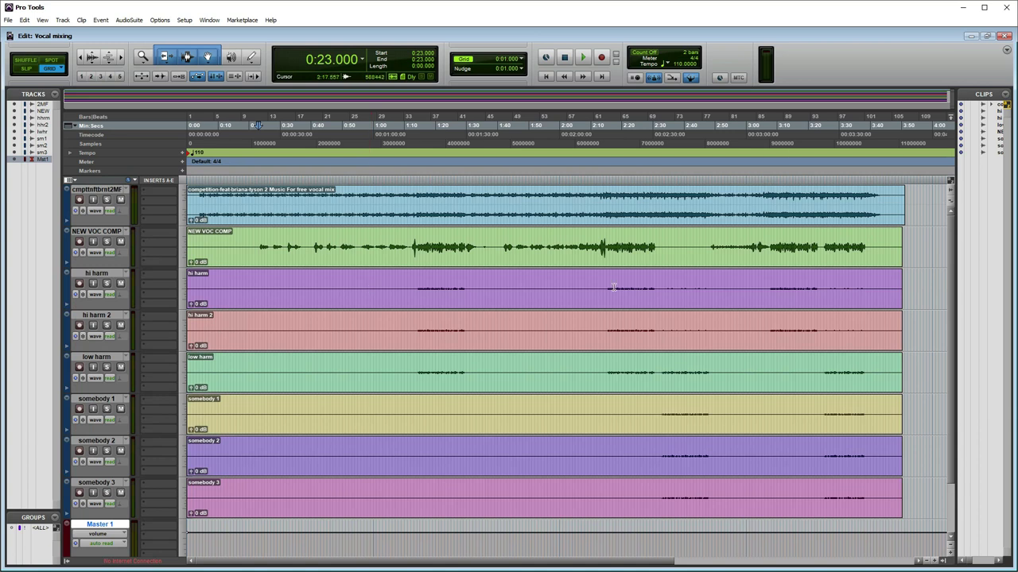
# Step: Enlarge the waveform display and delete the silence before the first audio on NEW VOC COMP, the harmony tracks and the three somebody tracks
pyautogui.click(951, 188)
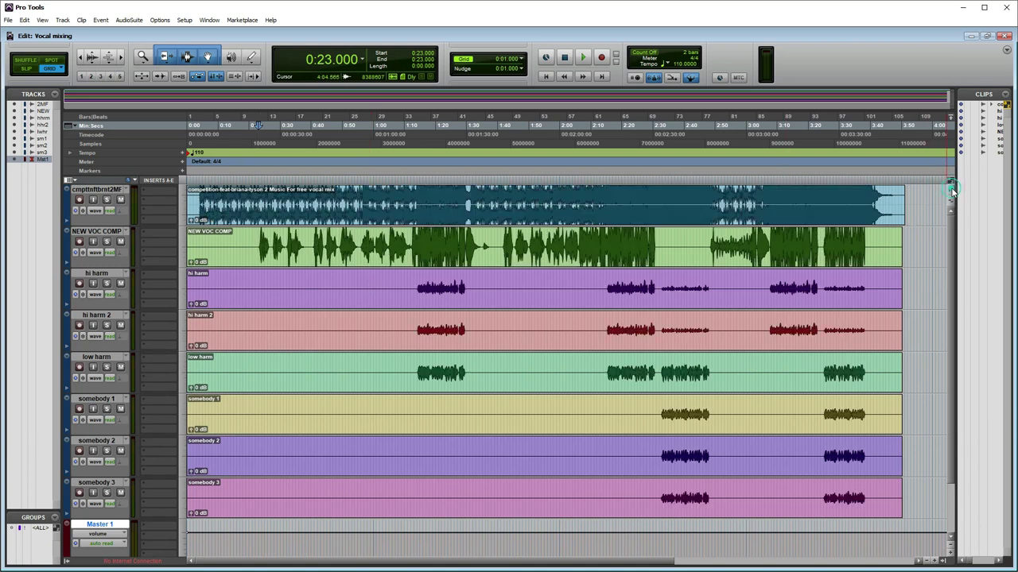
pyautogui.click(951, 188)
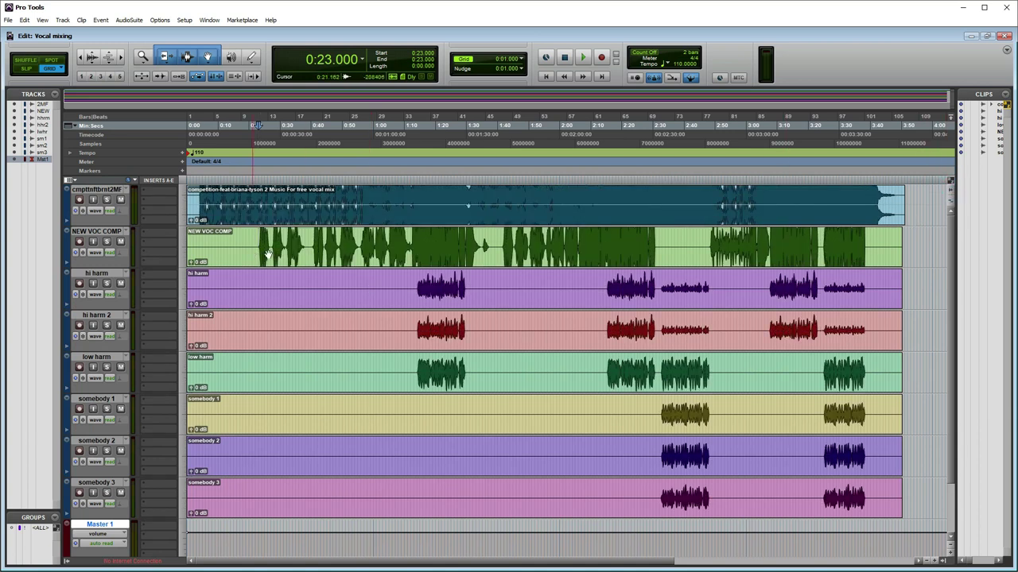
pyautogui.click(255, 243)
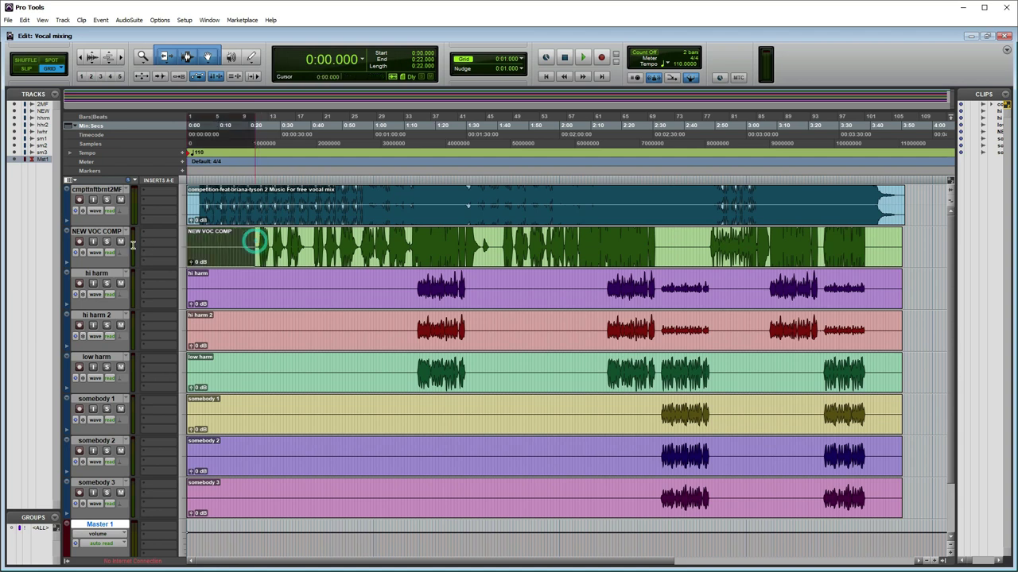
pyautogui.click(415, 289)
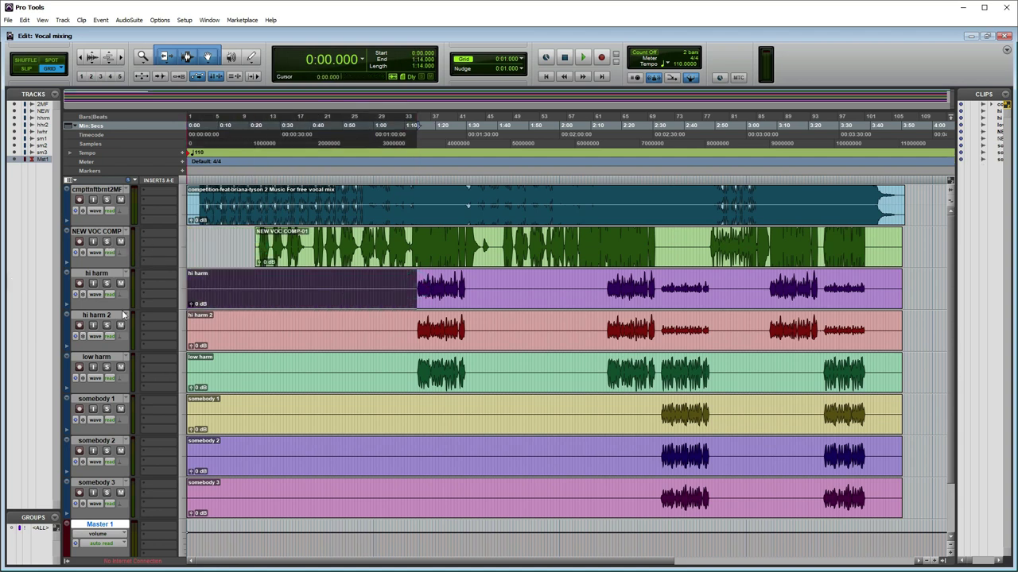
pyautogui.click(414, 325)
pyautogui.click(412, 365)
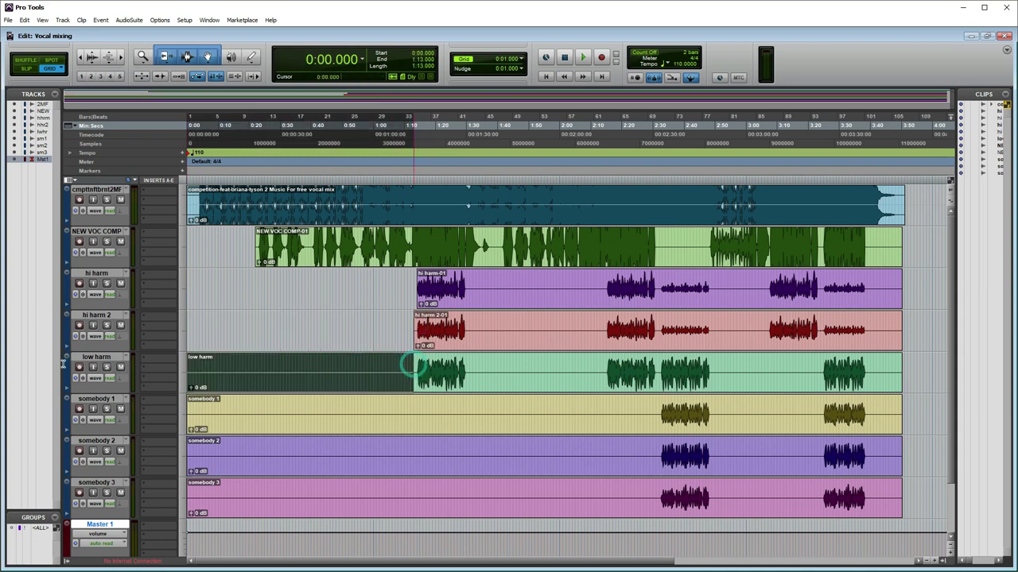
pyautogui.click(659, 413)
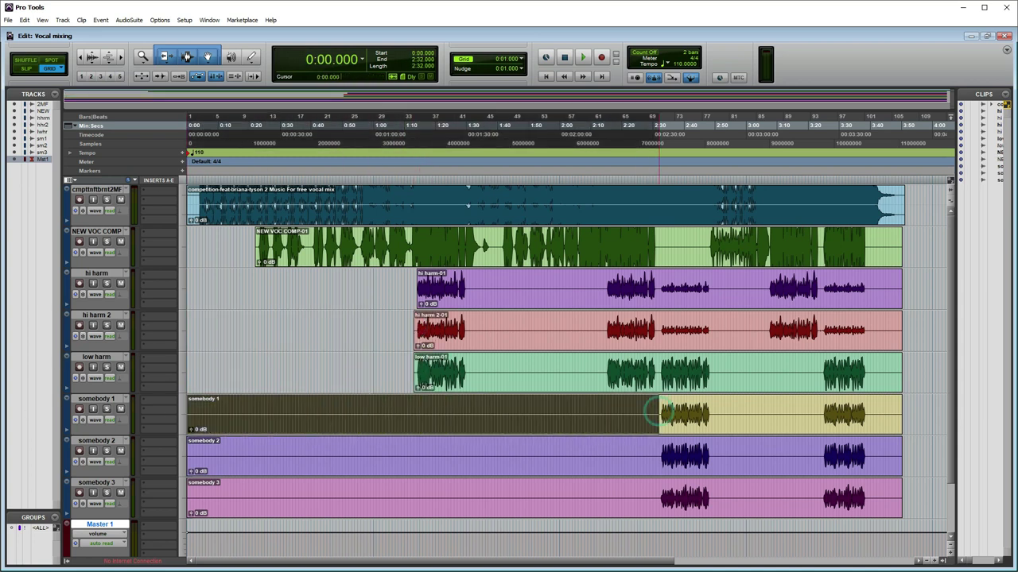
pyautogui.click(659, 446)
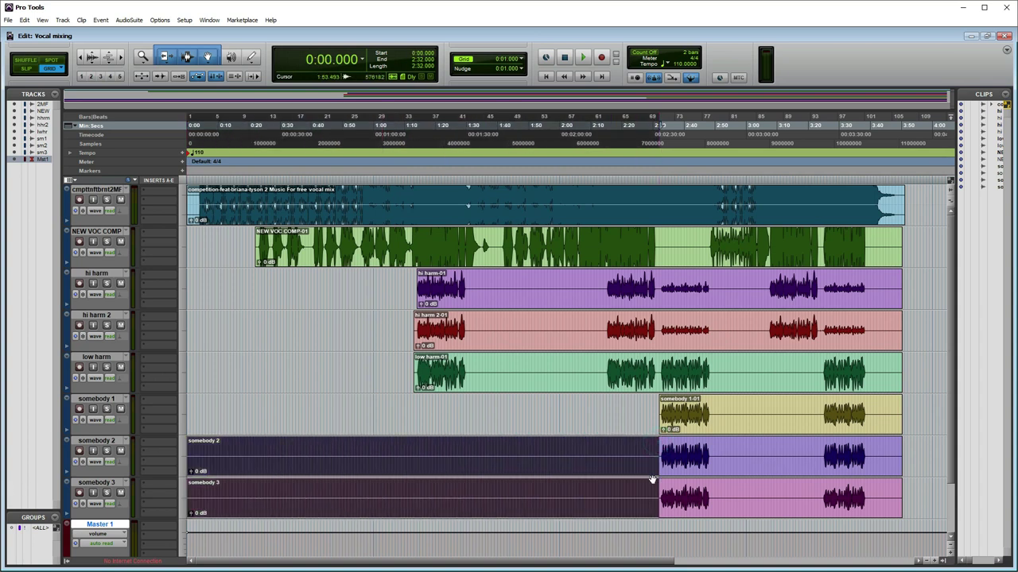
# Step: Delete the silence from 2:49 to 3:23 and after 3:39 on the somebody 1, somebody 2 and somebody 3 tracks
pyautogui.moveTo(712, 413); pyautogui.dragTo(817, 503)
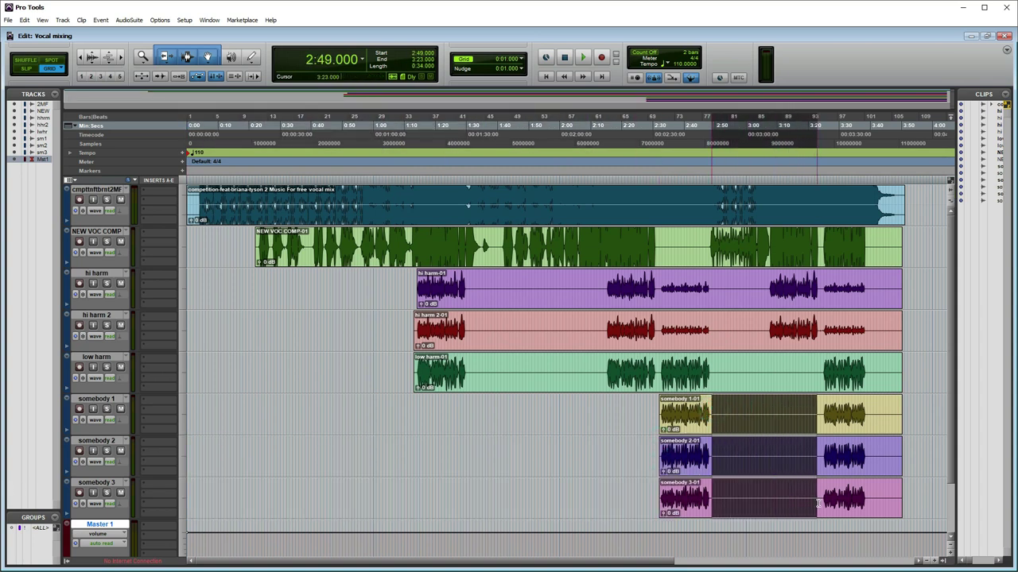
pyautogui.press('Delete')
pyautogui.moveTo(928, 395); pyautogui.dragTo(866, 506)
pyautogui.press('Delete')
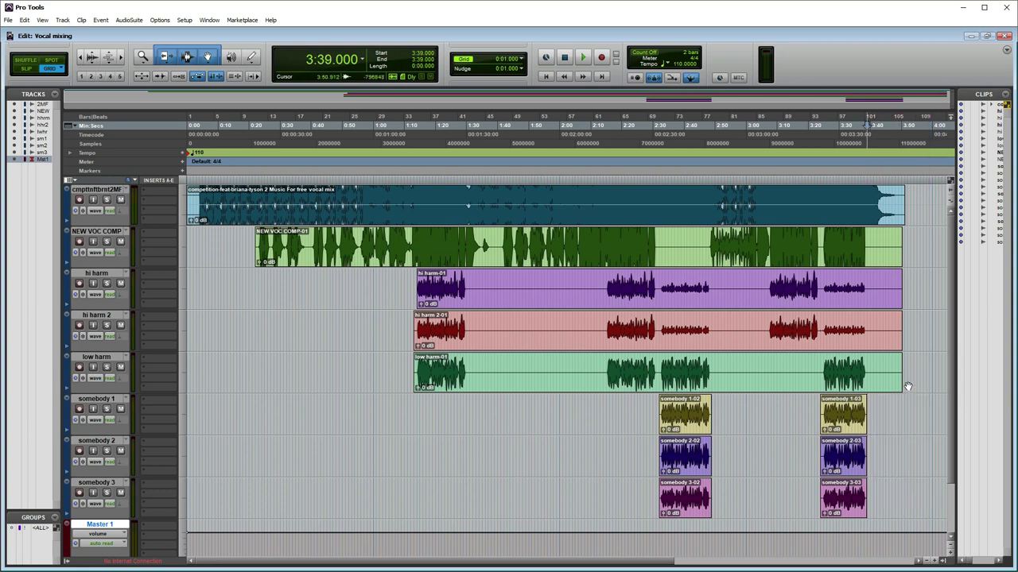
# Step: Delete the silence after 3:39 and between the phrases, including 1:30 to 2:15, on hi harm, hi harm 2 and low harm
pyautogui.moveTo(919, 275); pyautogui.dragTo(866, 383)
pyautogui.press('Delete')
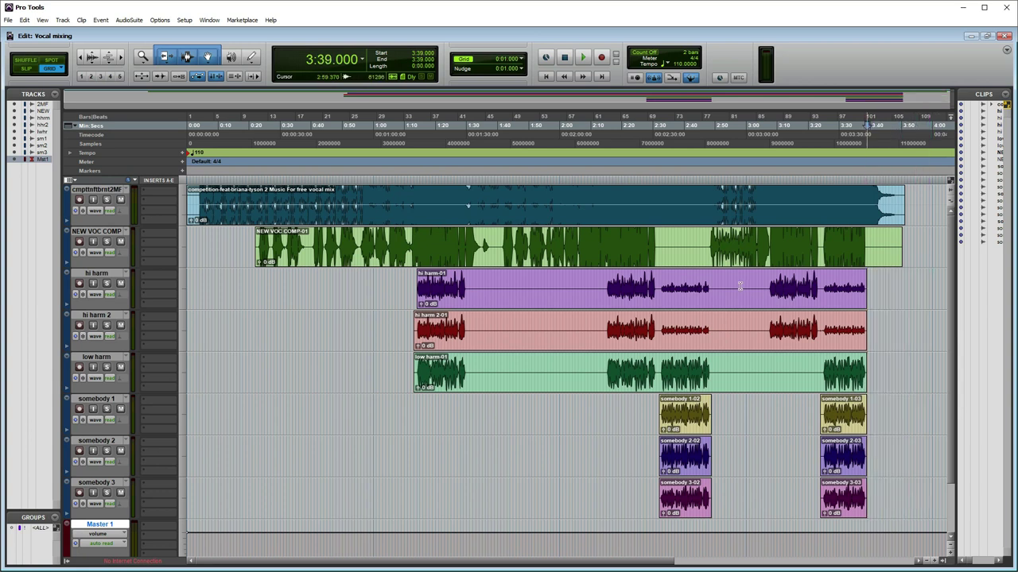
pyautogui.moveTo(714, 286); pyautogui.dragTo(811, 358)
pyautogui.press('Delete')
pyautogui.moveTo(605, 286); pyautogui.dragTo(465, 387)
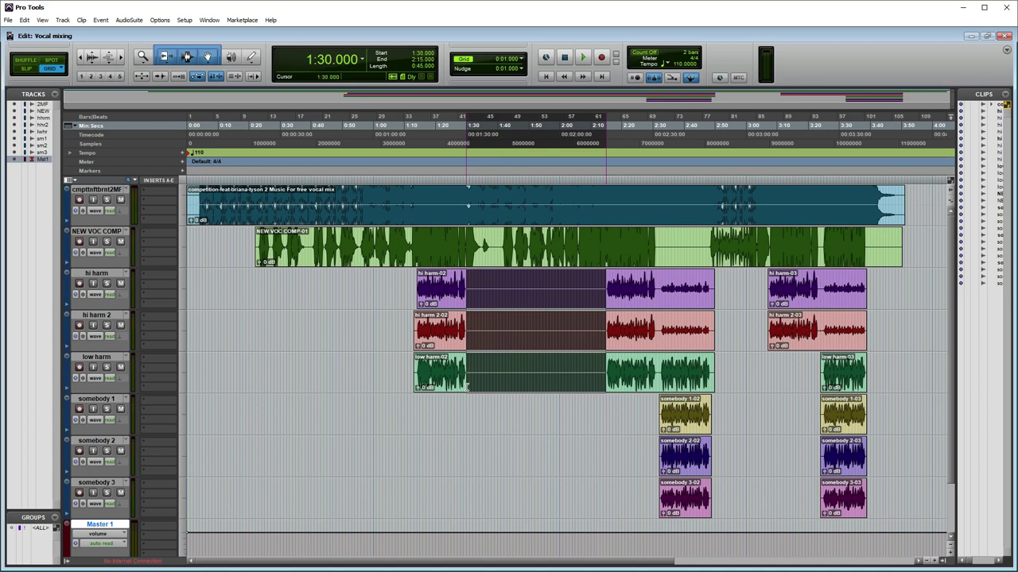
pyautogui.press('Delete')
# Step: Delete the silent gap after 2:32 and the silence after 3:38 on the NEW VOC COMP track
pyautogui.moveTo(707, 241); pyautogui.dragTo(659, 252)
pyautogui.press('Delete')
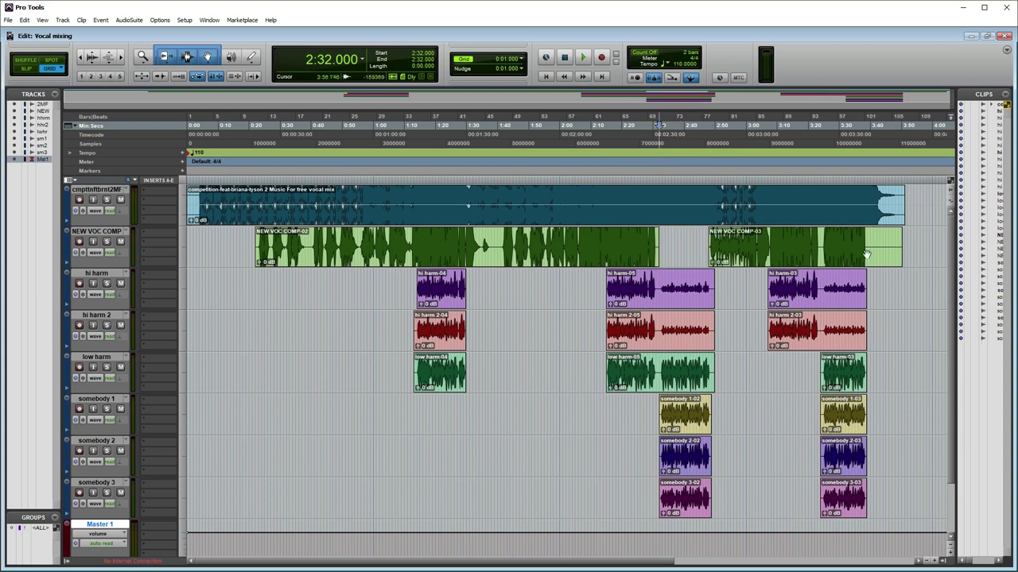
pyautogui.moveTo(919, 231); pyautogui.dragTo(862, 264)
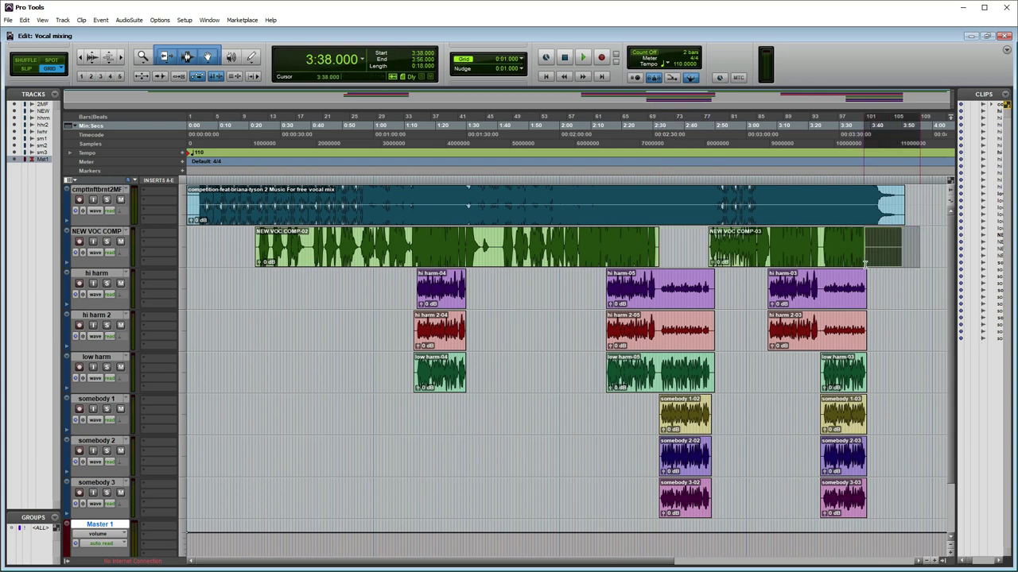
pyautogui.press('Delete')
# Step: Switch to Slip mode, solo NEW VOC COMP and play its passage from 0:31 to 0:34
pyautogui.click(271, 242)
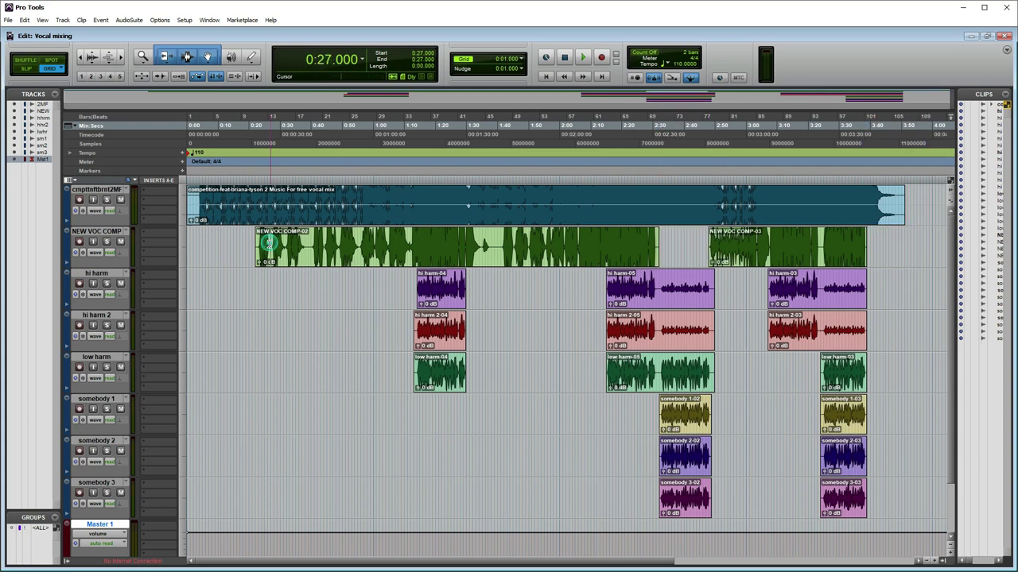
pyautogui.scroll(4, 270, 243)
pyautogui.scroll(-1, 299, 253)
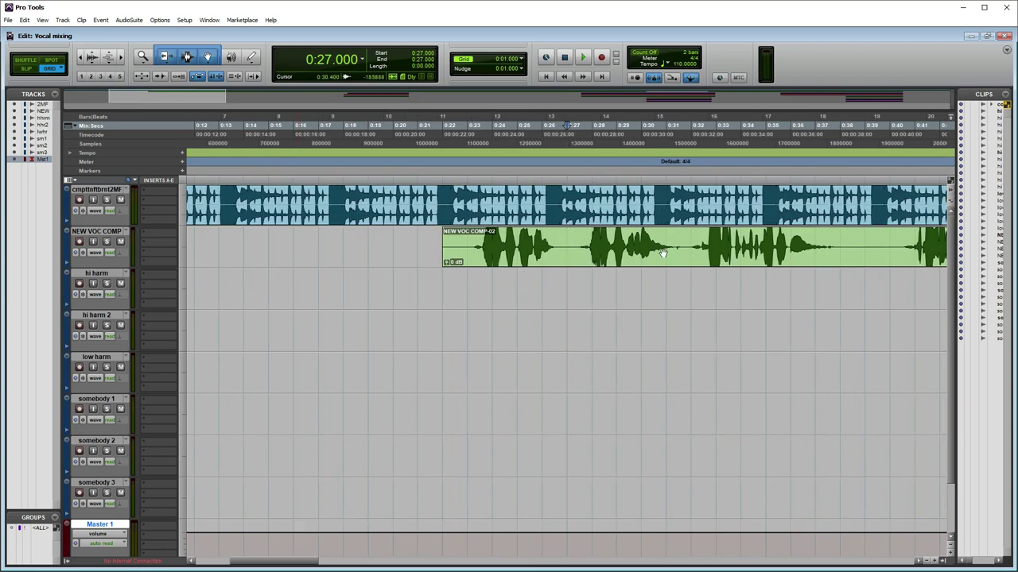
pyautogui.moveTo(666, 242); pyautogui.dragTo(739, 251)
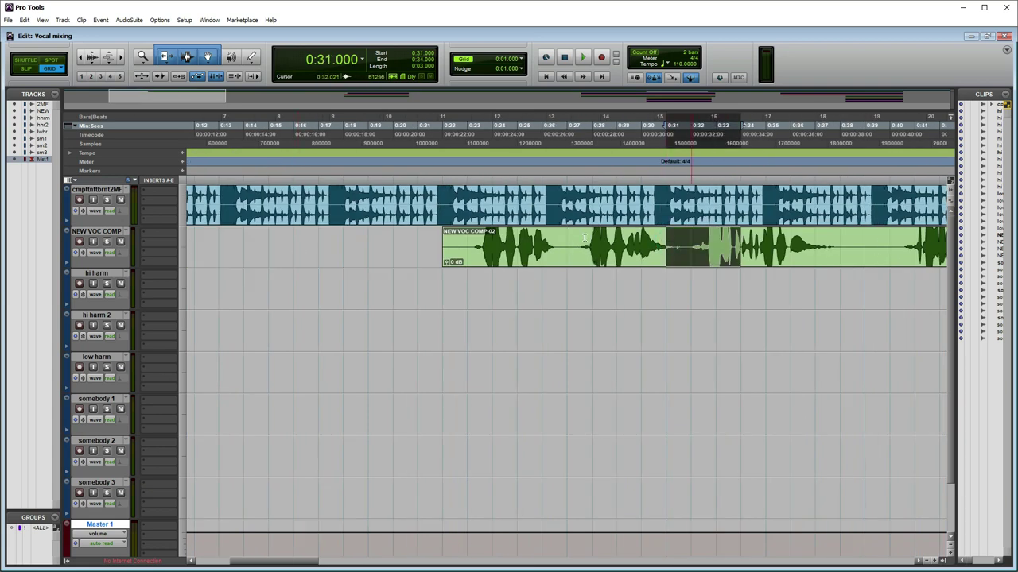
pyautogui.click(25, 69)
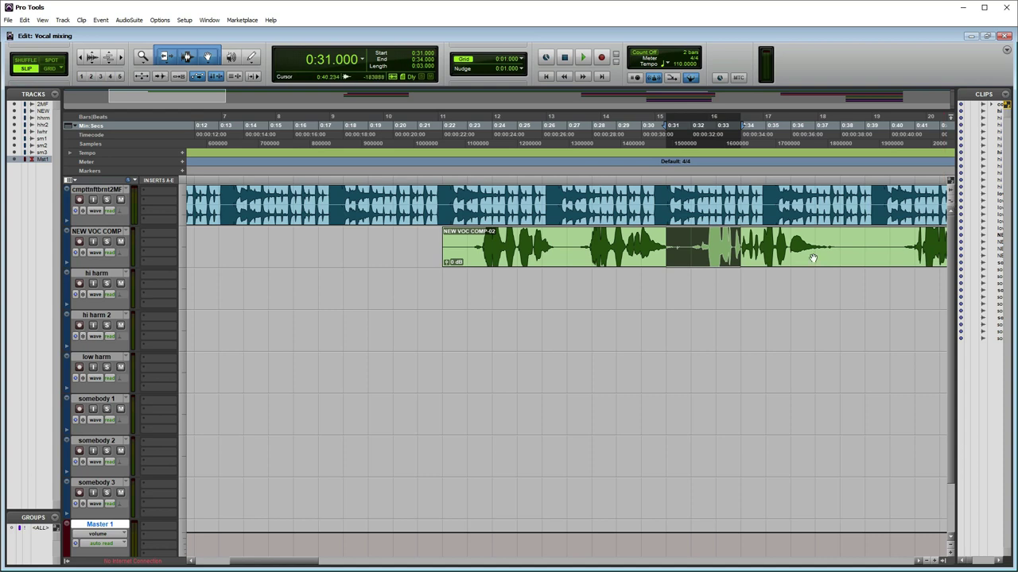
pyautogui.click(106, 241)
pyautogui.press('space')
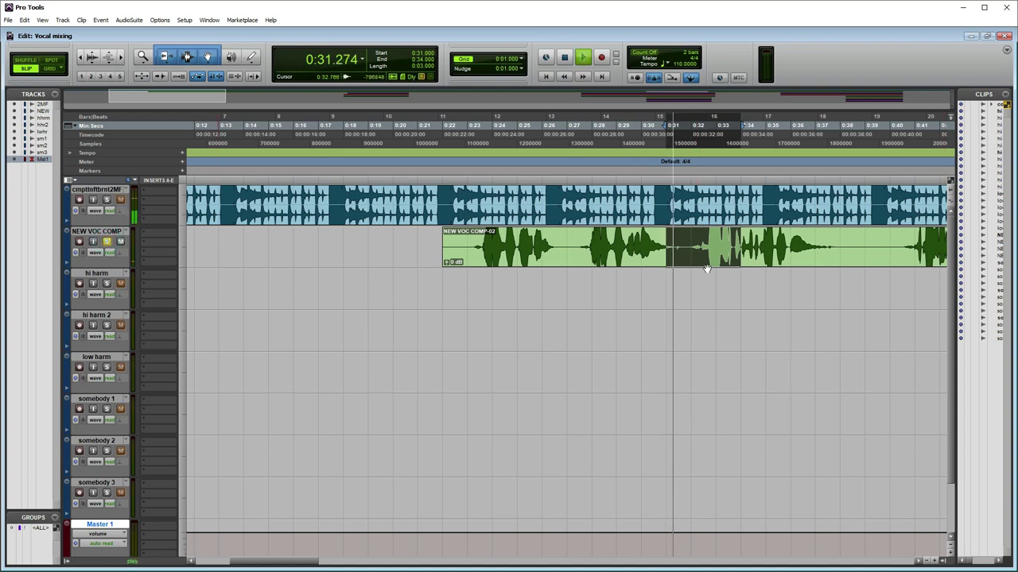
pyautogui.press('space')
pyautogui.press('space')
pyautogui.press('space')
# Step: Delete the short section just before the vocal phrase at about 0:32 on NEW VOC COMP
pyautogui.click(694, 244)
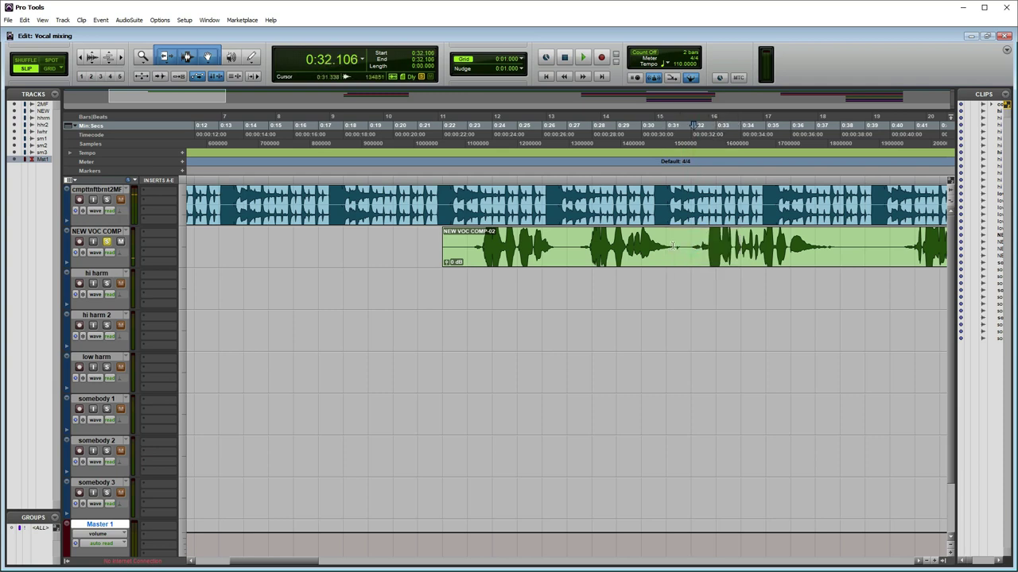
pyautogui.moveTo(676, 247)
pyautogui.mouseDown()
pyautogui.moveTo(667, 235)
pyautogui.moveTo(693, 235)
pyautogui.mouseUp()
pyautogui.press('Delete')
pyautogui.click(673, 225)
pyautogui.press('r')
pyautogui.press('r')
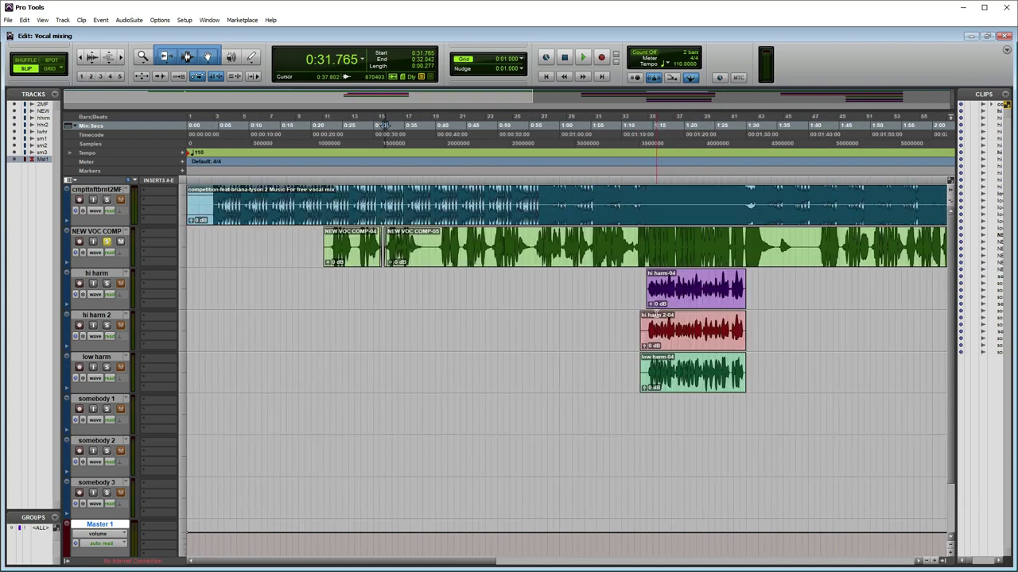
# Step: Add a short fade-in at the start of the first NEW VOC COMP clip
pyautogui.moveTo(325, 233); pyautogui.dragTo(329, 234)
pyautogui.click(309, 240)
pyautogui.press('r')
pyautogui.press('t')
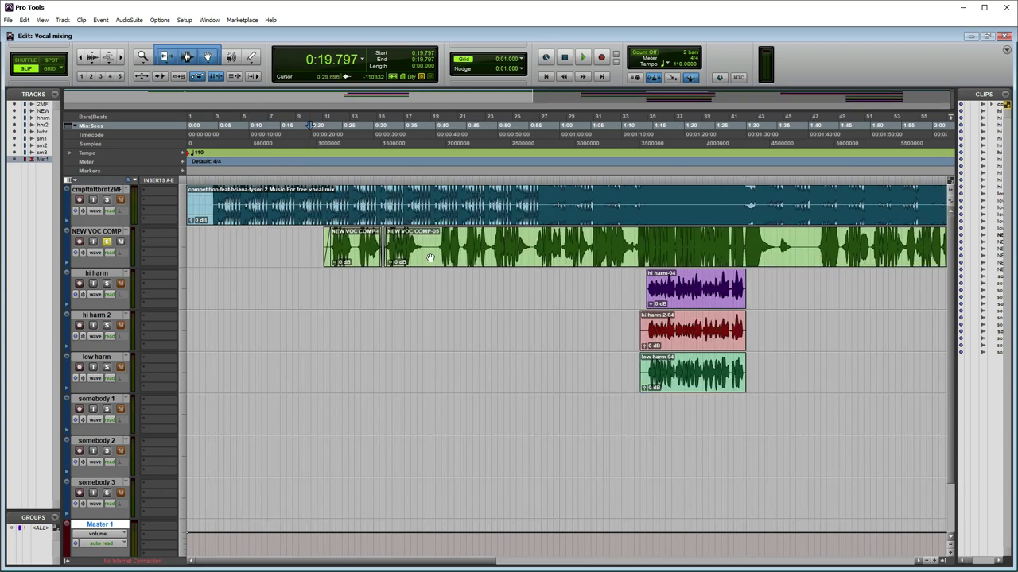
# Step: Delete the silence from about 1:38.2 to 1:41.1 on the NEW VOC COMP track
pyautogui.moveTo(814, 243); pyautogui.dragTo(796, 243)
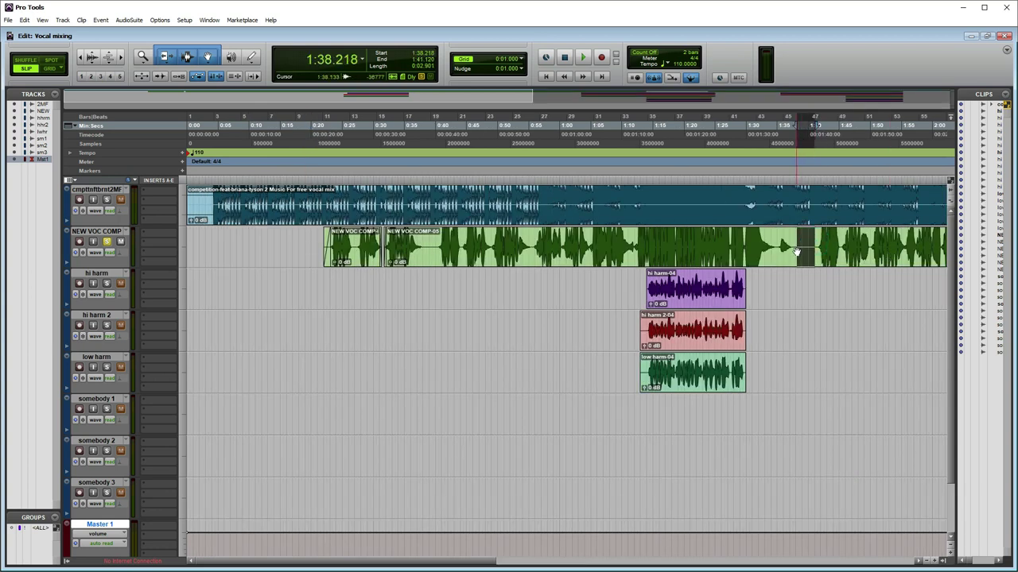
pyautogui.press('Delete')
pyautogui.click(280, 247)
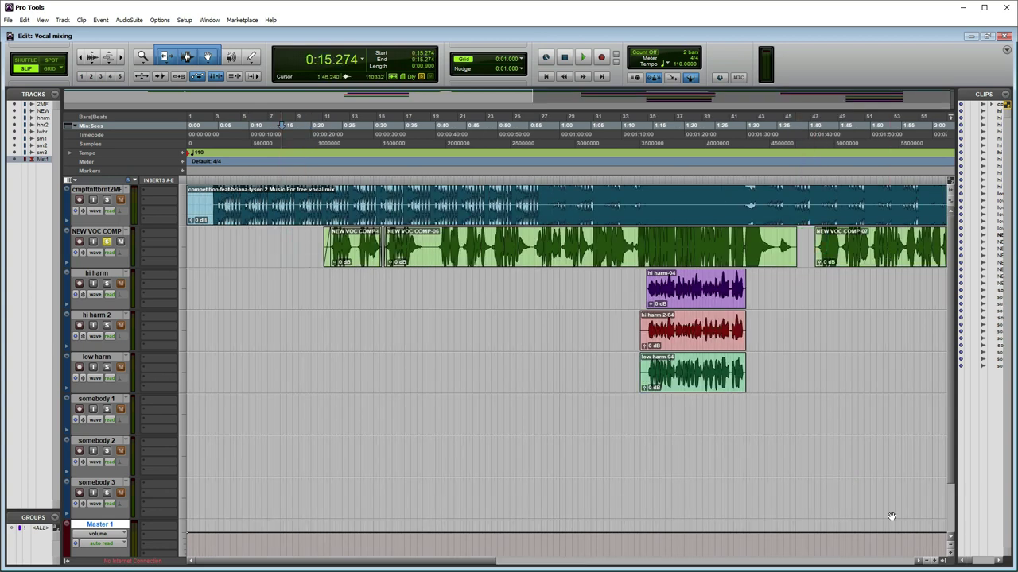
# Step: Reduce the height of all tracks and scale down the displayed waveforms
pyautogui.click(951, 549)
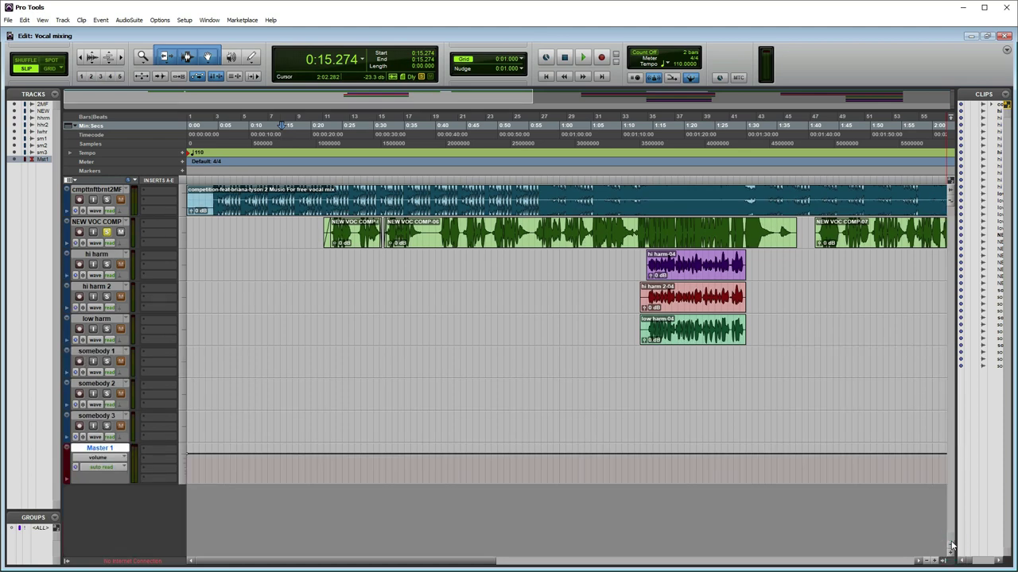
pyautogui.click(950, 196)
pyautogui.click(951, 193)
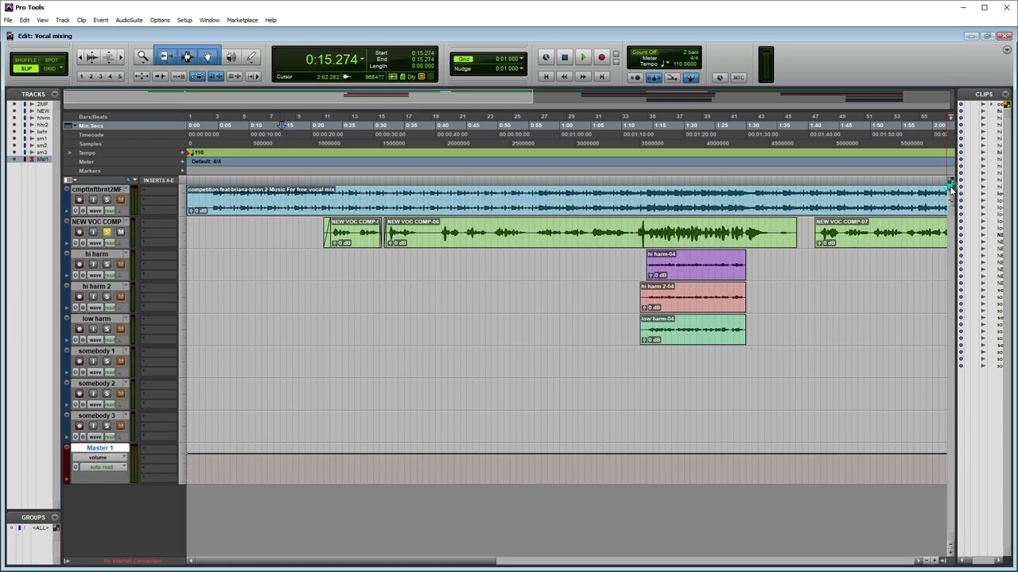
pyautogui.click(951, 190)
# Step: Play the song from about 0:21, increasing the NEW VOC COMP track height and turning off its solo
pyautogui.click(325, 238)
pyautogui.press('space')
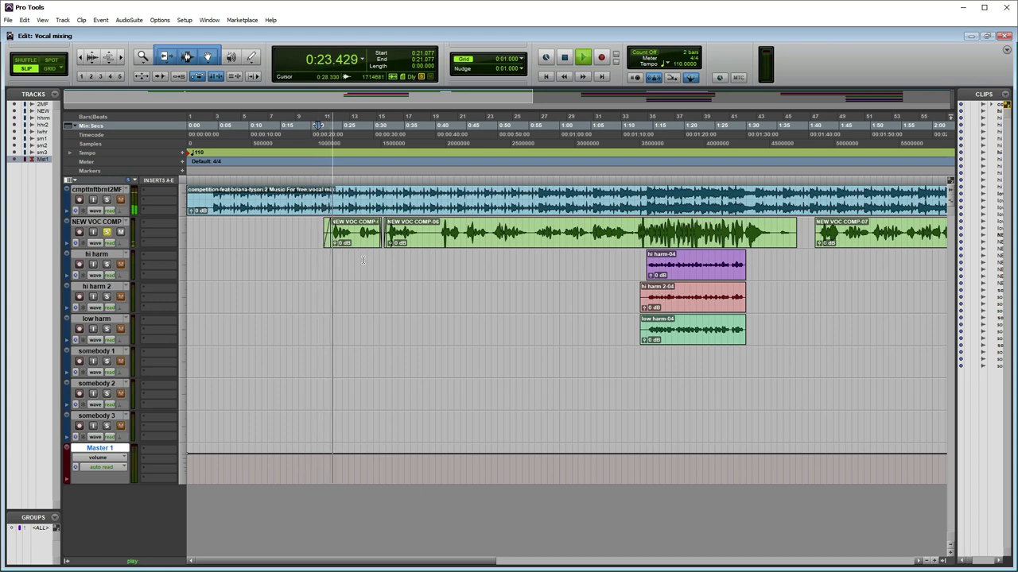
pyautogui.moveTo(108, 248); pyautogui.dragTo(107, 273)
pyautogui.click(106, 232)
pyautogui.click(317, 242)
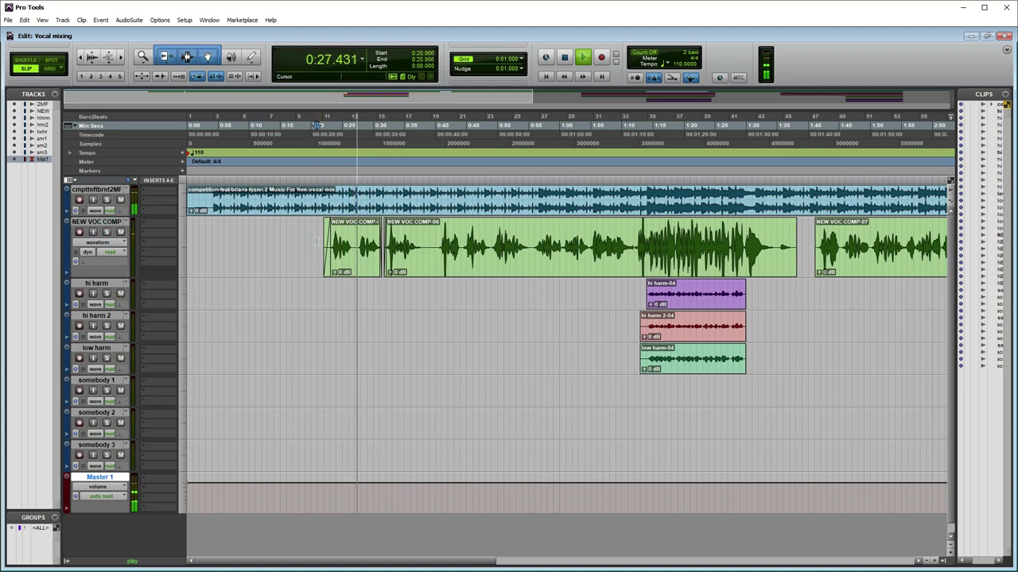
pyautogui.press('t')
pyautogui.press('t')
pyautogui.press('r')
pyautogui.press('r')
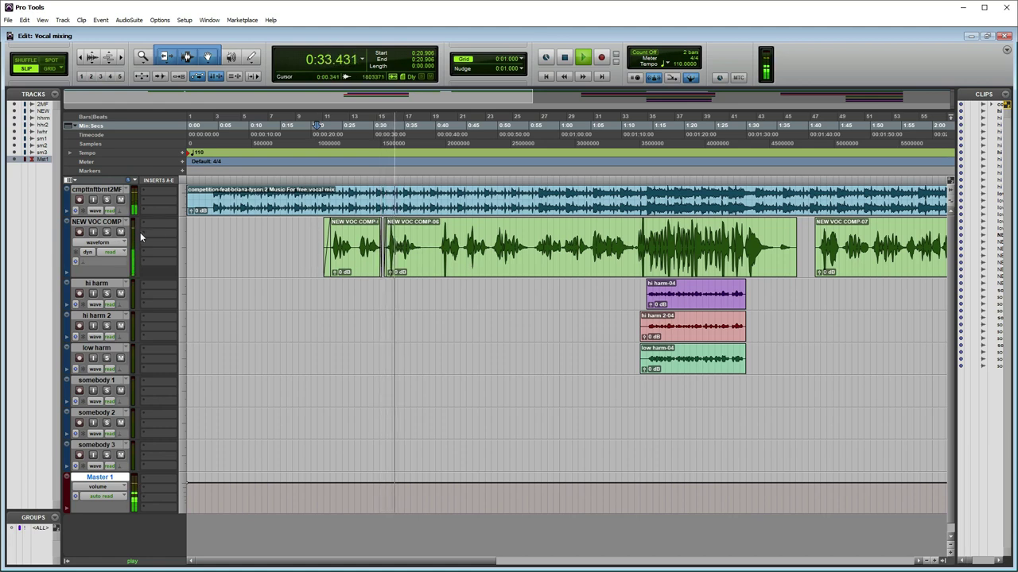
pyautogui.press('space')
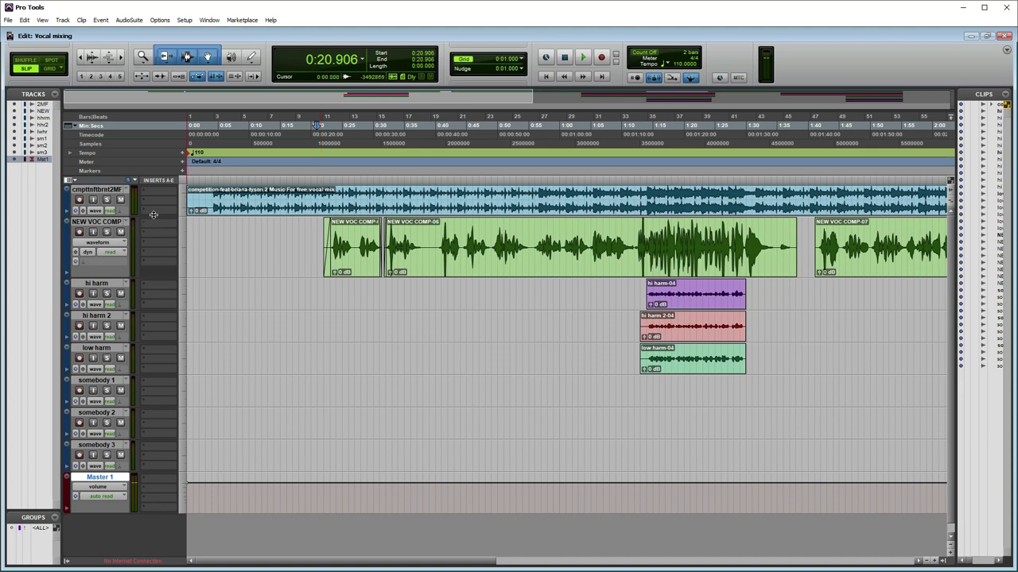
# Step: Insert the mono EQ3 7-Band plug-in on NEW VOC COMP and solo the track
pyautogui.click(160, 229)
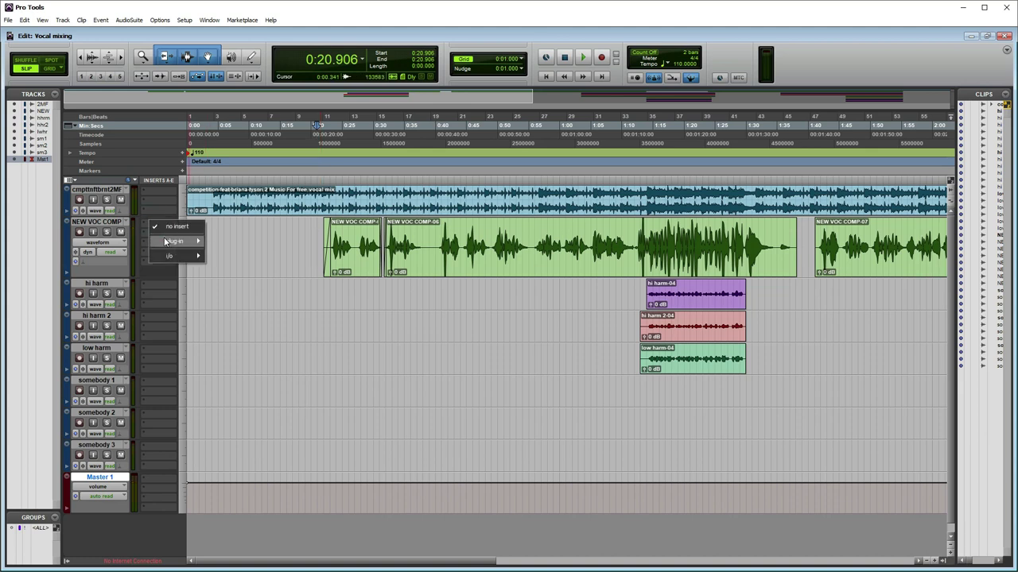
pyautogui.moveTo(171, 240)
pyautogui.moveTo(252, 248)
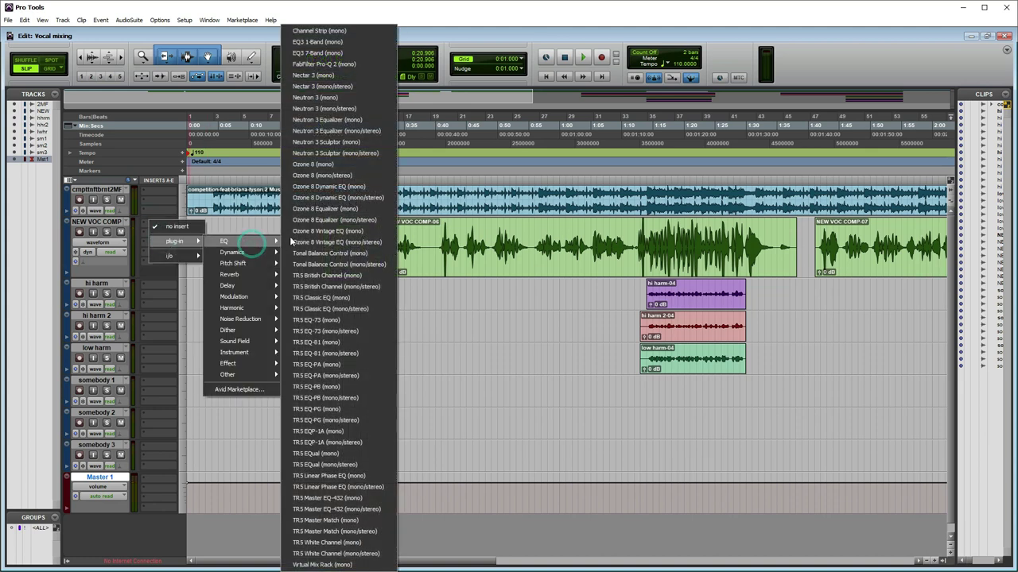
pyautogui.click(336, 53)
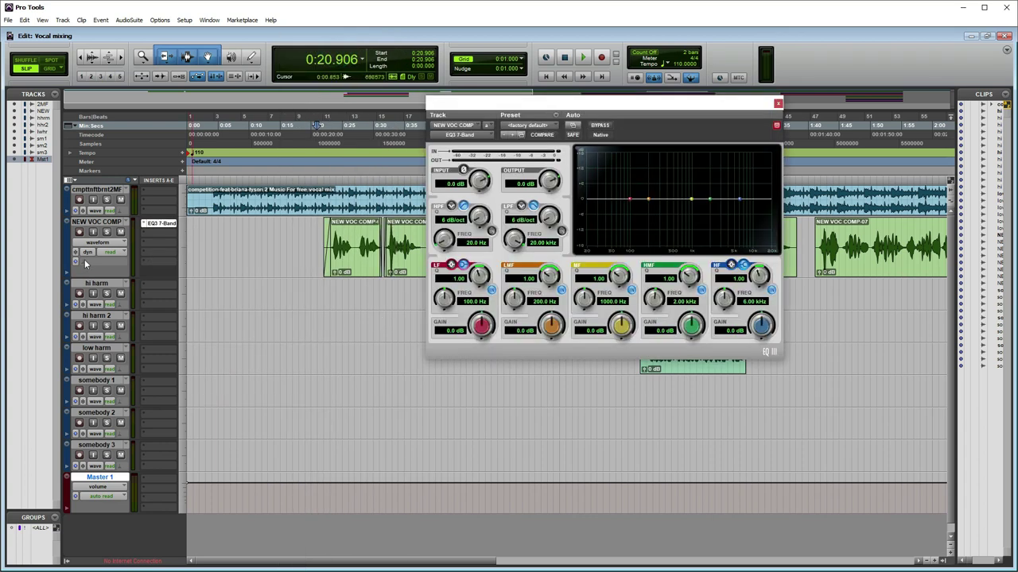
pyautogui.click(108, 232)
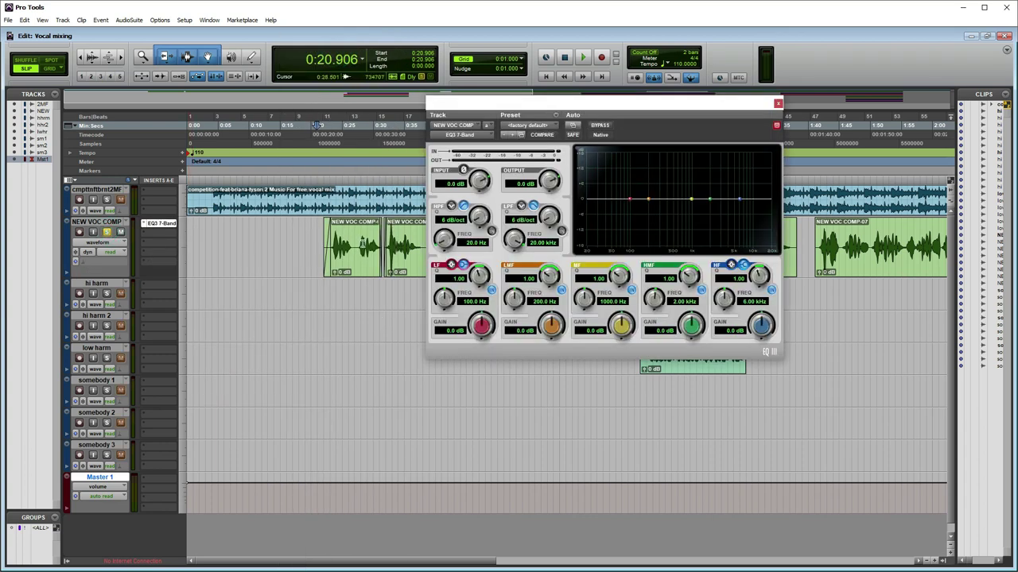
# Step: Move the EQ window off the vocal waveform and play the NEW VOC COMP selection from about 0:49.0 to 1:04.9
pyautogui.moveTo(504, 104); pyautogui.dragTo(374, 371)
pyautogui.moveTo(590, 244); pyautogui.dragTo(491, 247)
pyautogui.press('space')
pyautogui.moveTo(500, 368); pyautogui.dragTo(309, 132)
pyautogui.press('space')
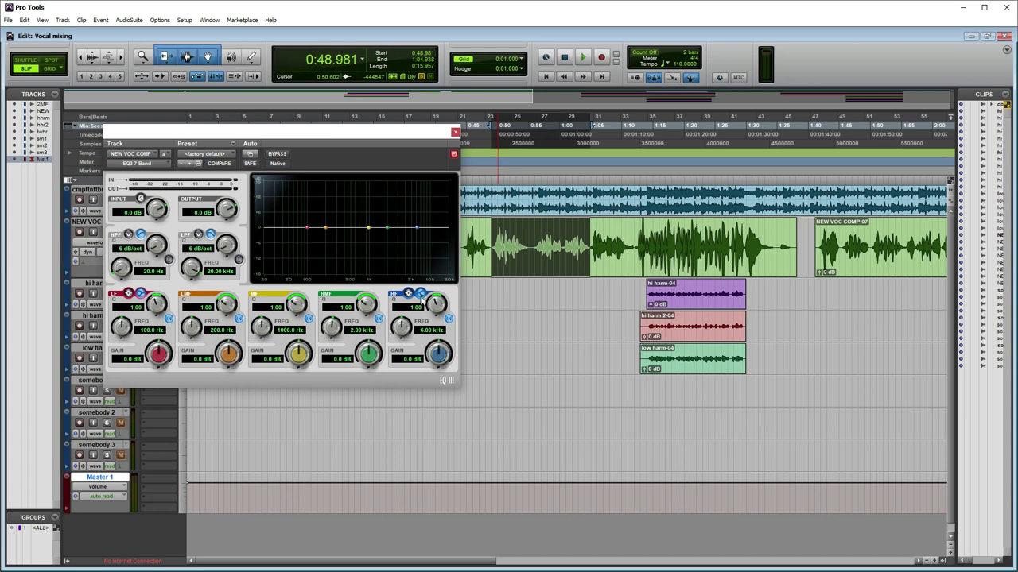
# Step: Enable the high-pass filter at 18 dB/oct with a frequency of 95 Hz and play back the vocal selection
pyautogui.click(169, 259)
pyautogui.moveTo(156, 251); pyautogui.dragTo(157, 219)
pyautogui.moveTo(124, 272); pyautogui.dragTo(160, 206)
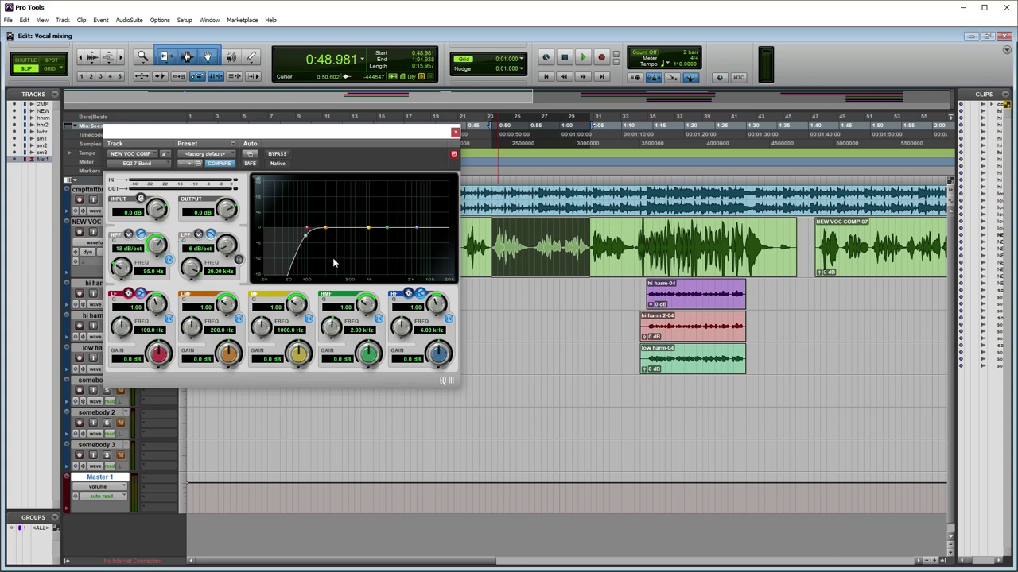
pyautogui.press('space')
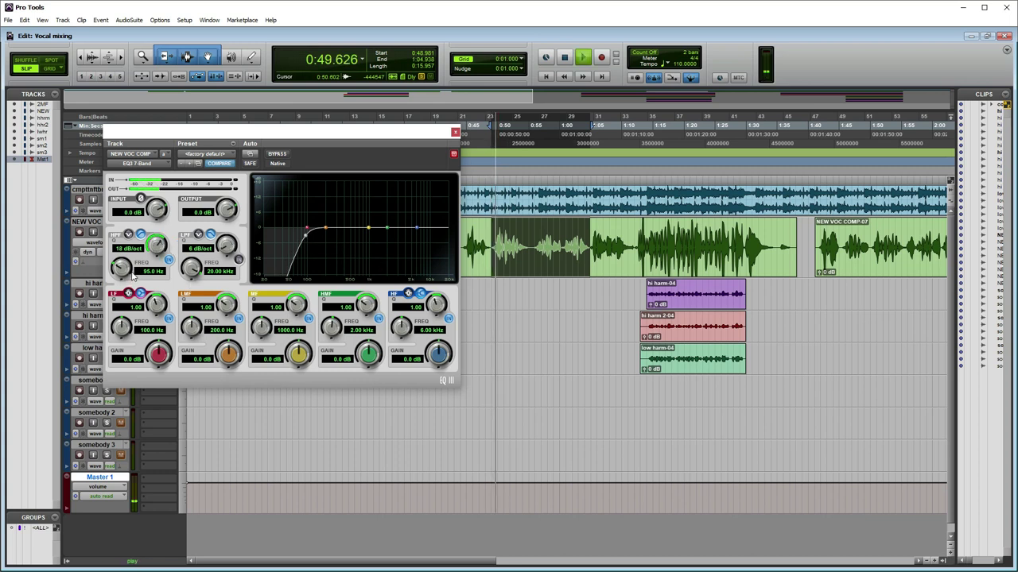
pyautogui.press('space')
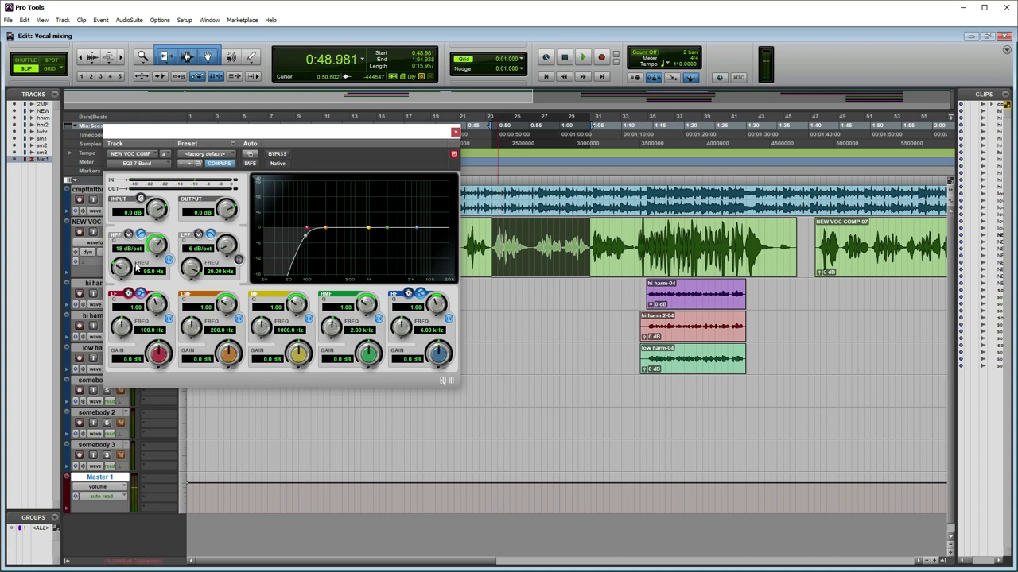
# Step: Sweep the high-pass frequency up to 717.4 Hz during playback and bring it back down to 132.0 Hz
pyautogui.moveTo(121, 269); pyautogui.dragTo(121, 256)
pyautogui.press('space')
pyautogui.moveTo(123, 271); pyautogui.dragTo(136, 240)
pyautogui.press('space')
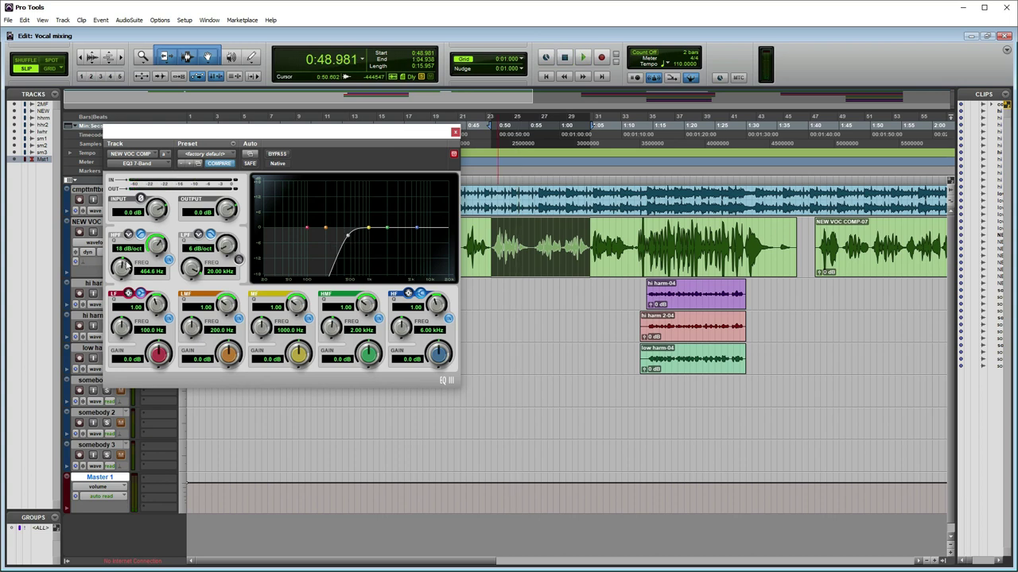
pyautogui.press('space')
pyautogui.moveTo(118, 271); pyautogui.dragTo(119, 268)
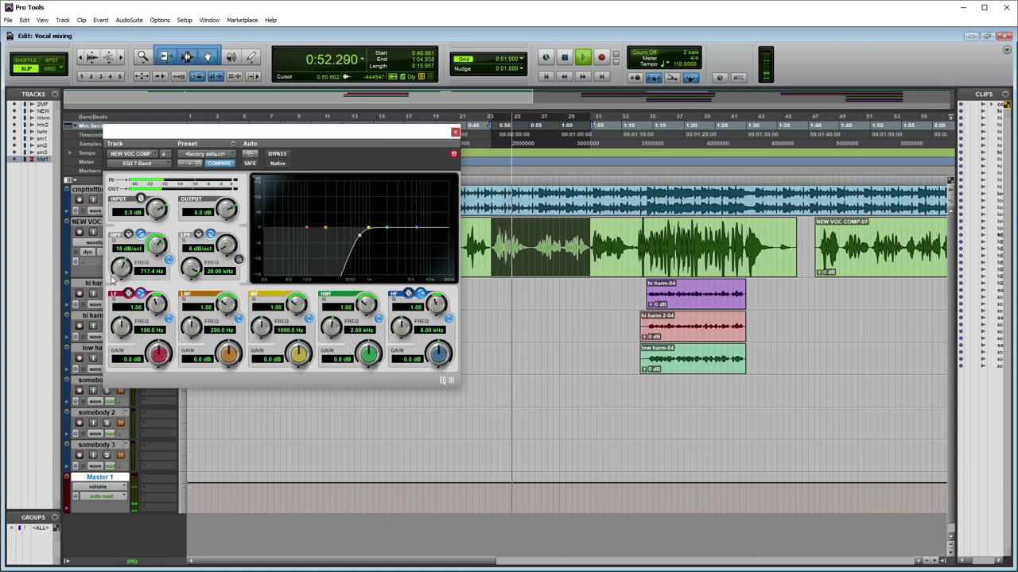
pyautogui.press('space')
pyautogui.moveTo(121, 271); pyautogui.dragTo(114, 310)
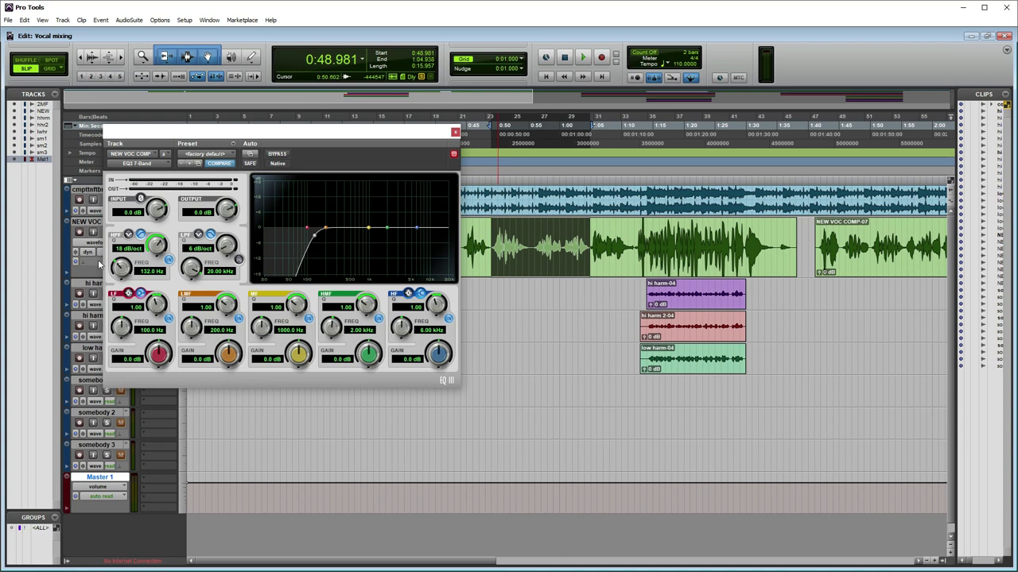
# Step: Raise the high-pass filter's frequency to 240.6 Hz while auditioning the vocal selection
pyautogui.press('space')
pyautogui.moveTo(122, 272)
pyautogui.mouseDown()
pyautogui.moveTo(124, 256)
pyautogui.moveTo(122, 270)
pyautogui.mouseUp()
pyautogui.press('space')
pyautogui.press('space')
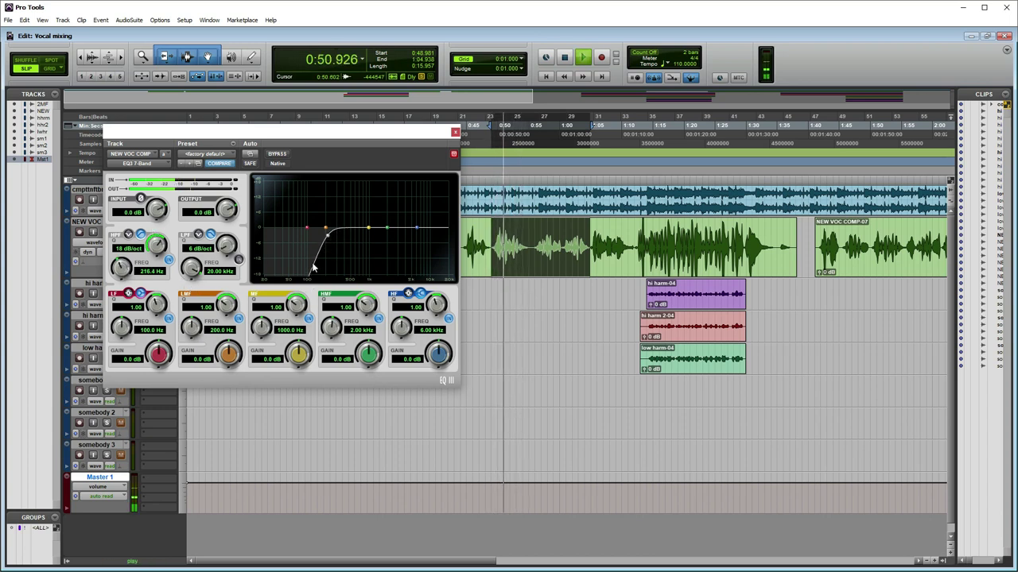
pyautogui.press('space')
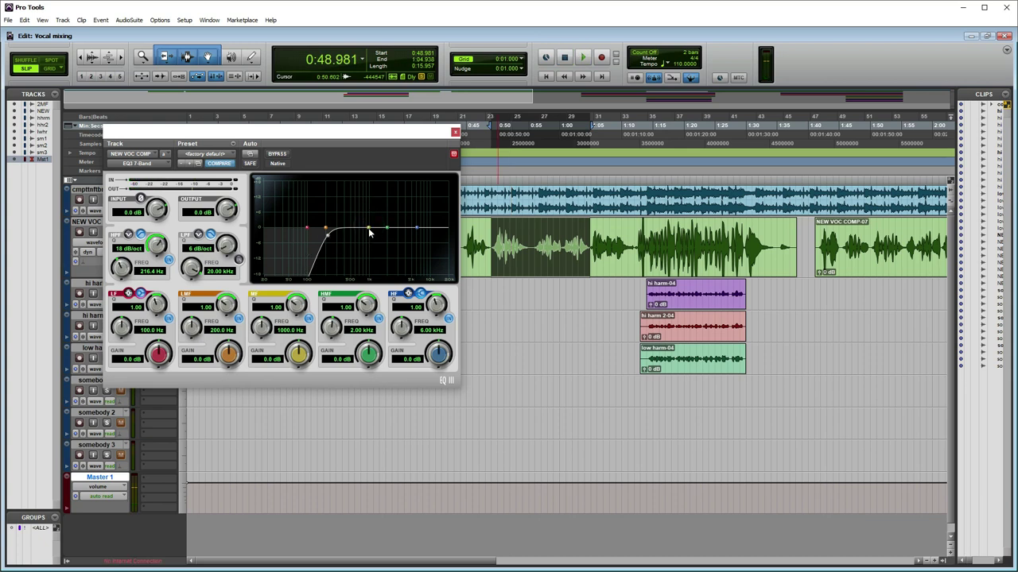
pyautogui.moveTo(325, 231)
pyautogui.mouseDown()
pyautogui.moveTo(344, 232)
pyautogui.moveTo(326, 236)
pyautogui.moveTo(320, 225)
pyautogui.mouseUp()
pyautogui.moveTo(150, 252); pyautogui.dragTo(168, 170)
pyautogui.press('space')
pyautogui.moveTo(123, 268); pyautogui.dragTo(123, 261)
pyautogui.press('space')
# Step: Boost the low-mid band by 10.5 dB with a Q of 3.39 and sweep its frequency during playback, settling on 414.5 Hz
pyautogui.moveTo(330, 230); pyautogui.dragTo(362, 200)
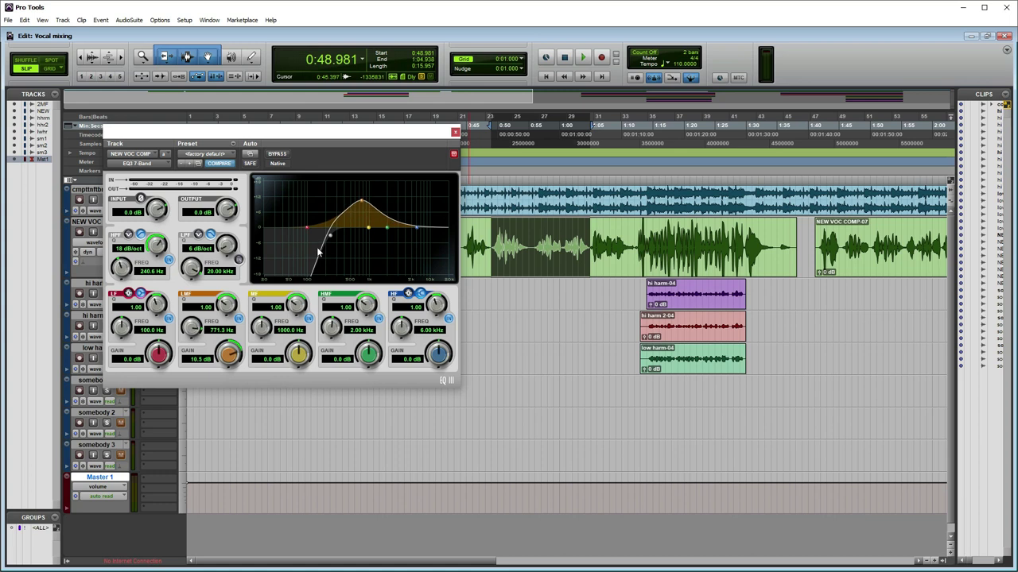
pyautogui.moveTo(225, 303); pyautogui.dragTo(231, 286)
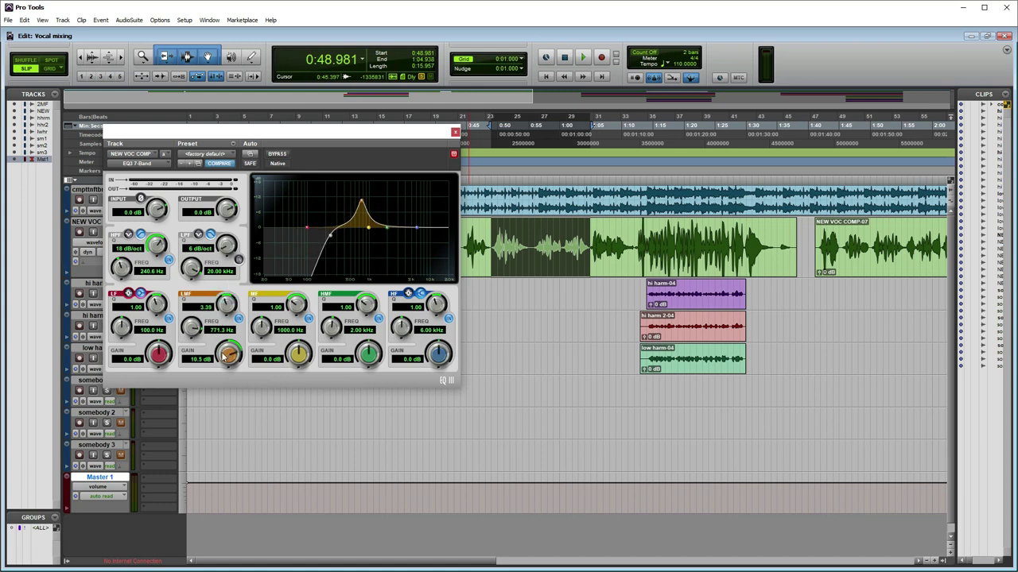
pyautogui.moveTo(191, 333)
pyautogui.mouseDown()
pyautogui.moveTo(200, 360)
pyautogui.moveTo(192, 329)
pyautogui.mouseUp()
pyautogui.press('space')
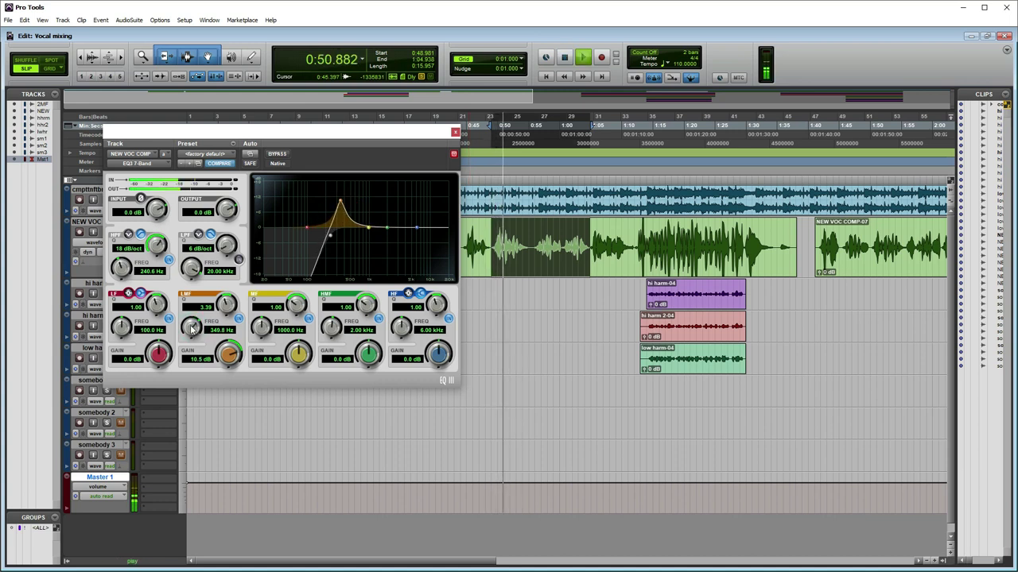
pyautogui.scroll(3, 191, 329)
pyautogui.scroll(-5, 190, 329)
pyautogui.scroll(2, 190, 329)
pyautogui.press('space')
pyautogui.press('space')
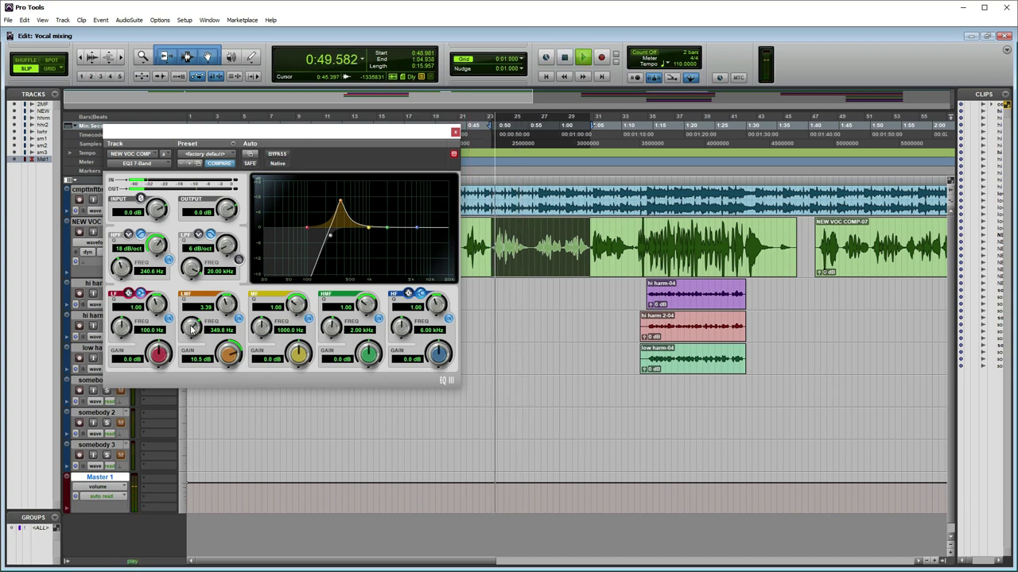
pyautogui.scroll(2, 191, 330)
pyautogui.press('space')
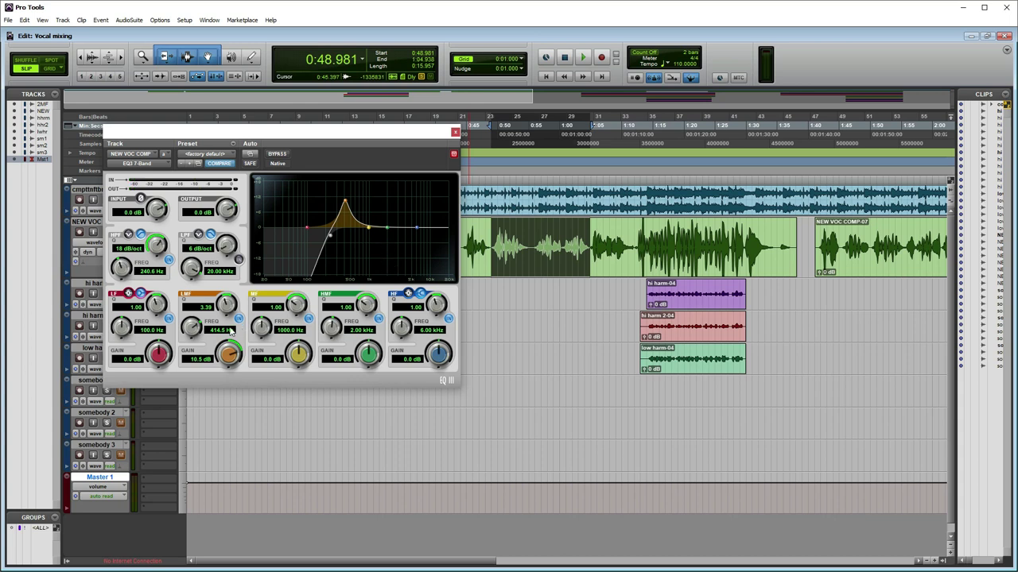
# Step: Cut the low-mid band's gain to -4.7 dB while playing the vocal selection
pyautogui.moveTo(232, 348); pyautogui.dragTo(232, 351)
pyautogui.press('space')
pyautogui.moveTo(232, 351); pyautogui.dragTo(232, 353)
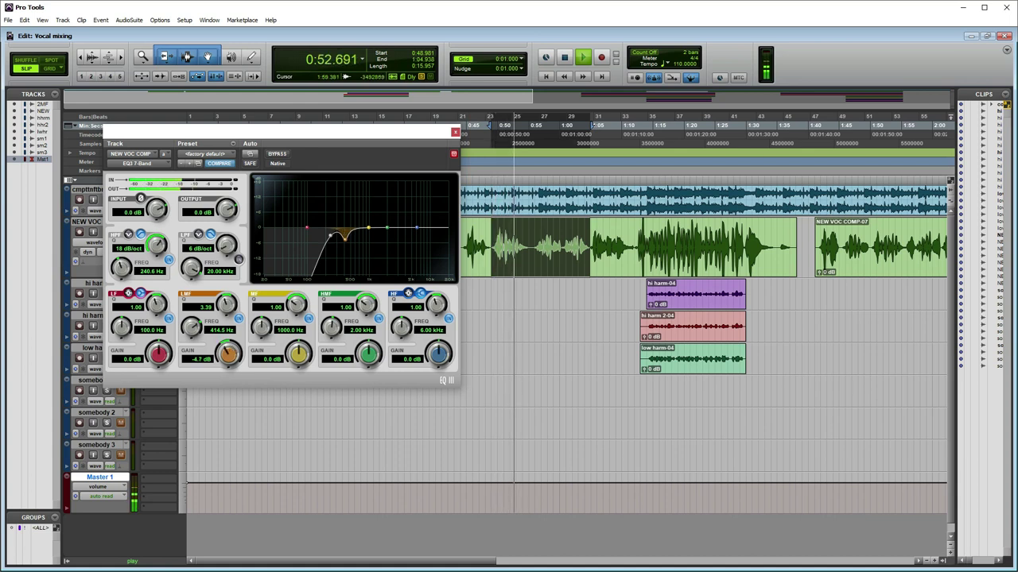
# Step: Open the system volume control, dismiss it, and restart playback from about 0:46.8
pyautogui.click(1017, 562)
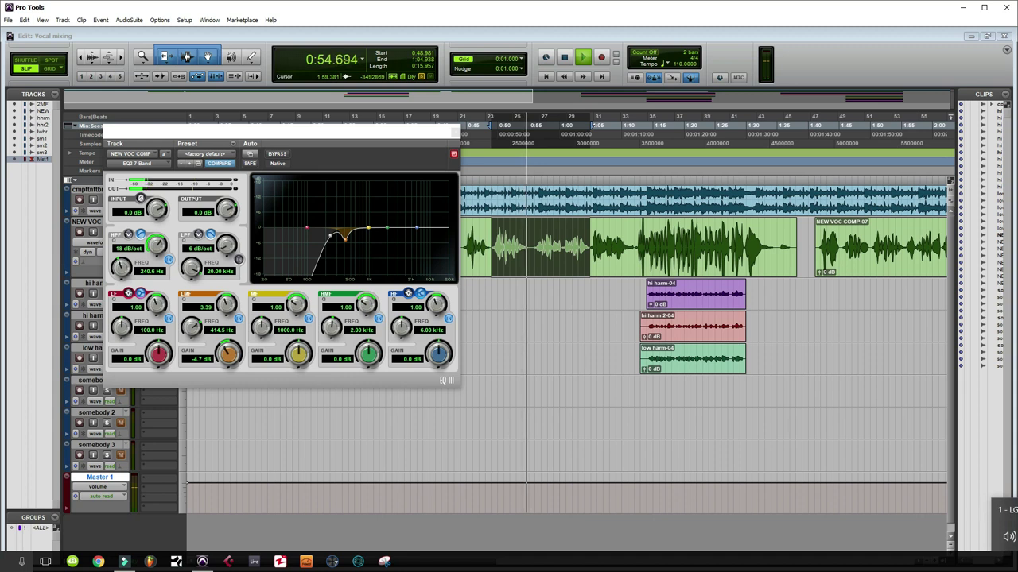
pyautogui.click(851, 387)
pyautogui.click(854, 384)
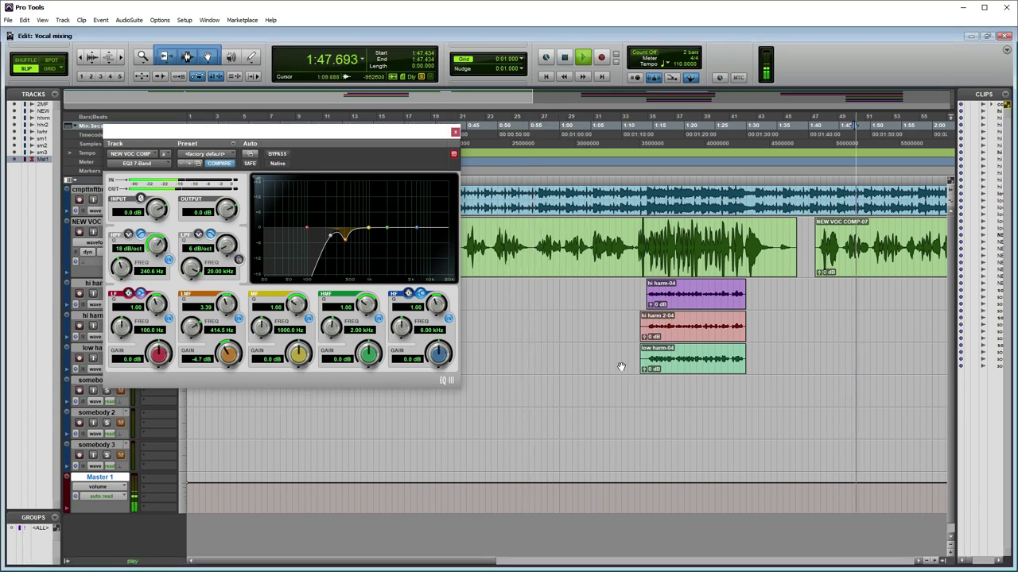
pyautogui.press('space')
pyautogui.click(477, 287)
pyautogui.press('space')
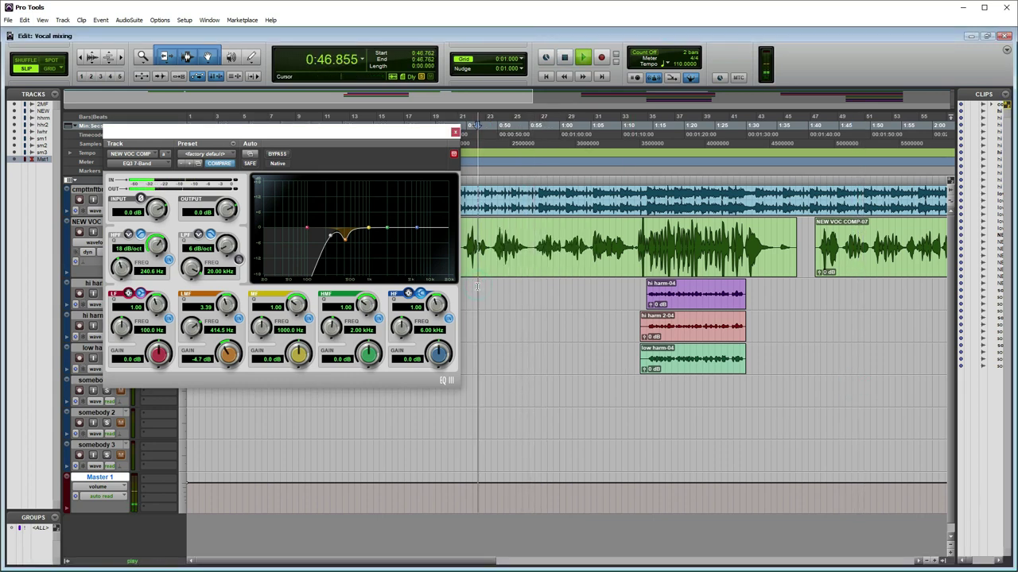
# Step: Move the EQ window down and select NEW VOC COMP from about 0:49.0 to 1:05.5 for playback
pyautogui.moveTo(416, 139); pyautogui.dragTo(413, 175)
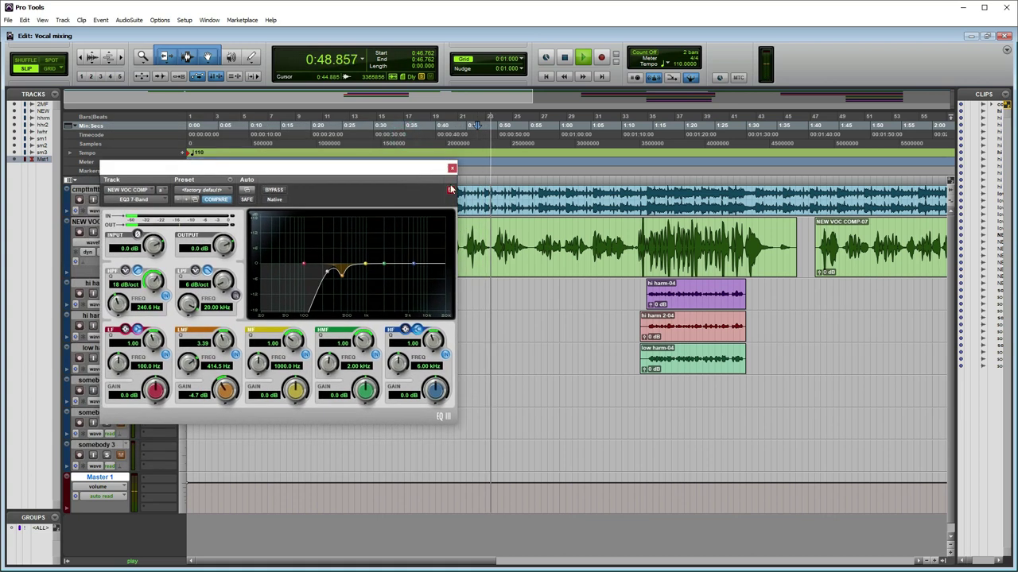
pyautogui.moveTo(491, 246); pyautogui.dragTo(594, 246)
pyautogui.press('space')
pyautogui.press('space')
pyautogui.press('space')
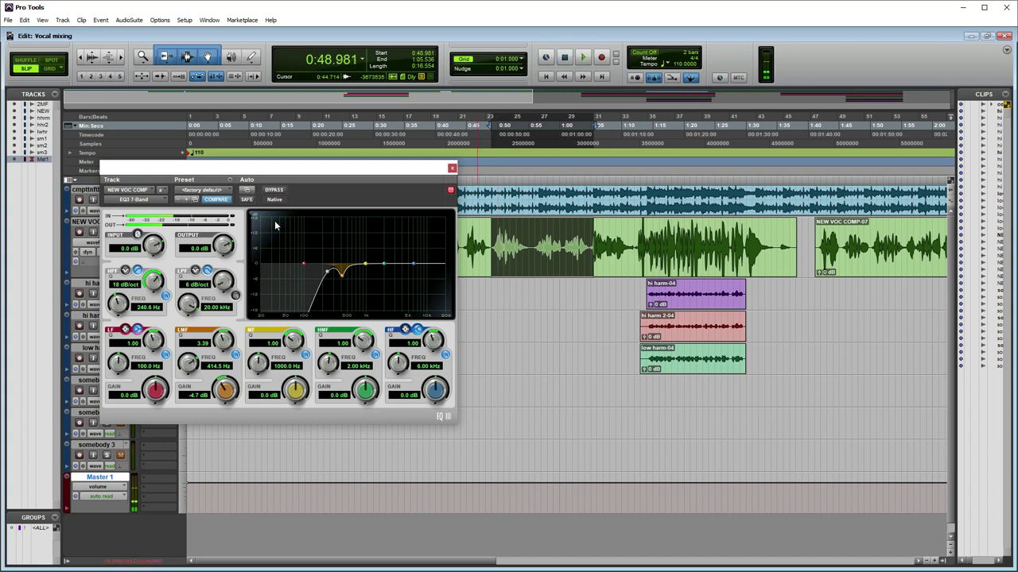
# Step: Compare the vocal with the EQ bypassed and active during playback
pyautogui.click(275, 191)
pyautogui.press('space')
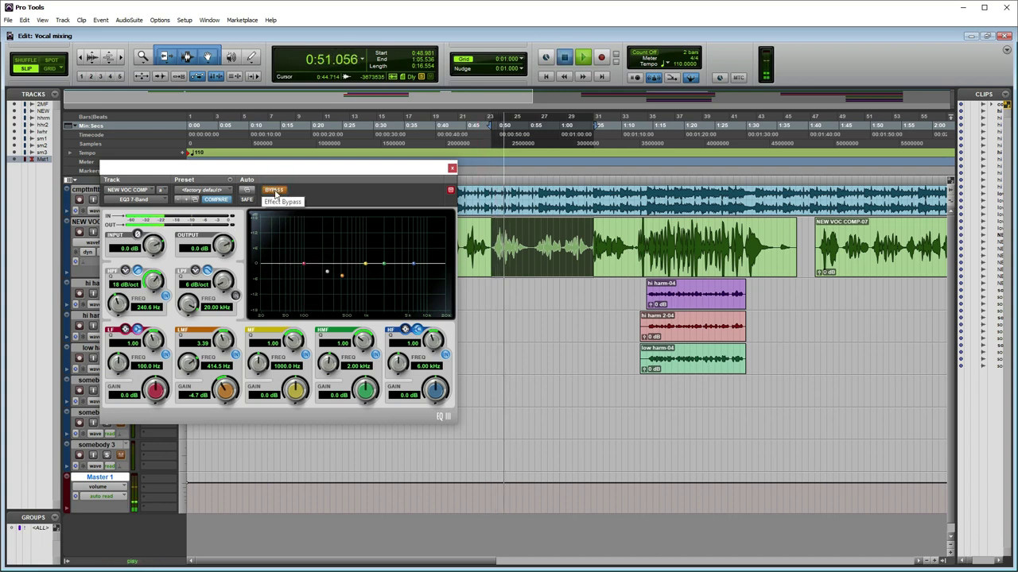
pyautogui.click(275, 190)
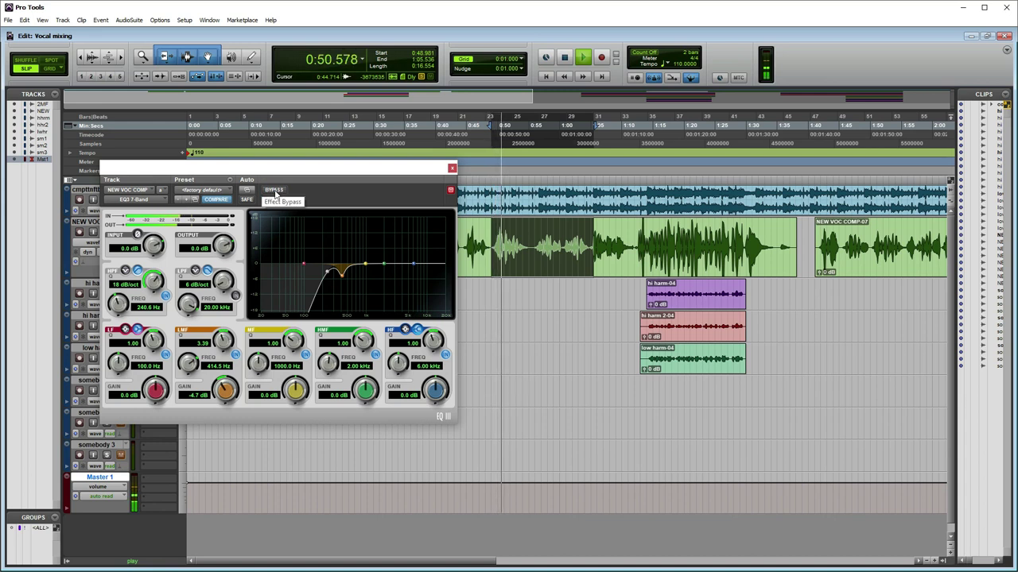
pyautogui.press('space')
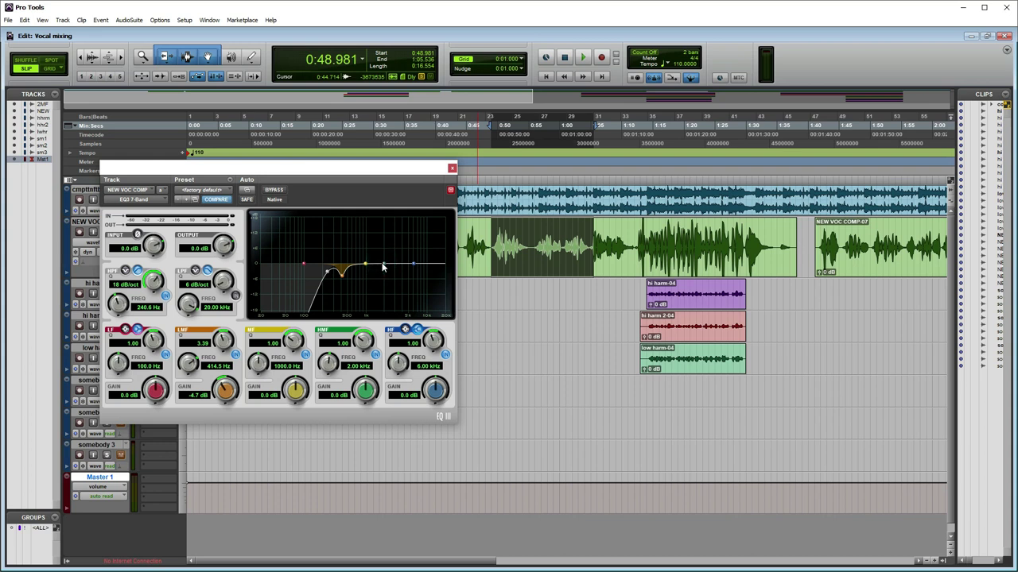
# Step: Boost the high-mid band by 8.0 dB with a Q of 2.75 and sweep its frequency during playback, settling on 5.49 kHz
pyautogui.moveTo(382, 264); pyautogui.dragTo(399, 247)
pyautogui.moveTo(364, 341); pyautogui.dragTo(365, 323)
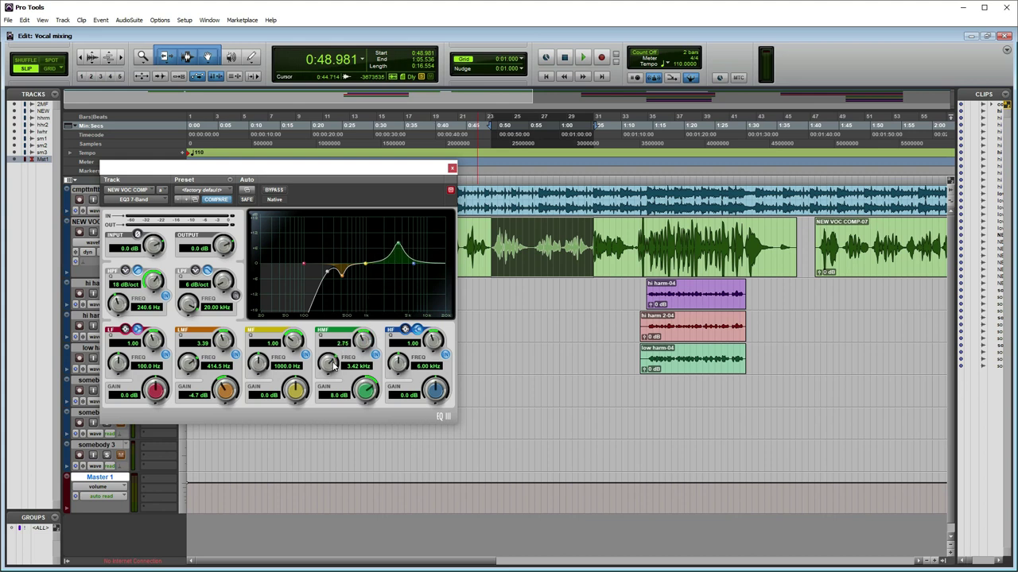
pyautogui.press('space')
pyautogui.scroll(15, 335, 366)
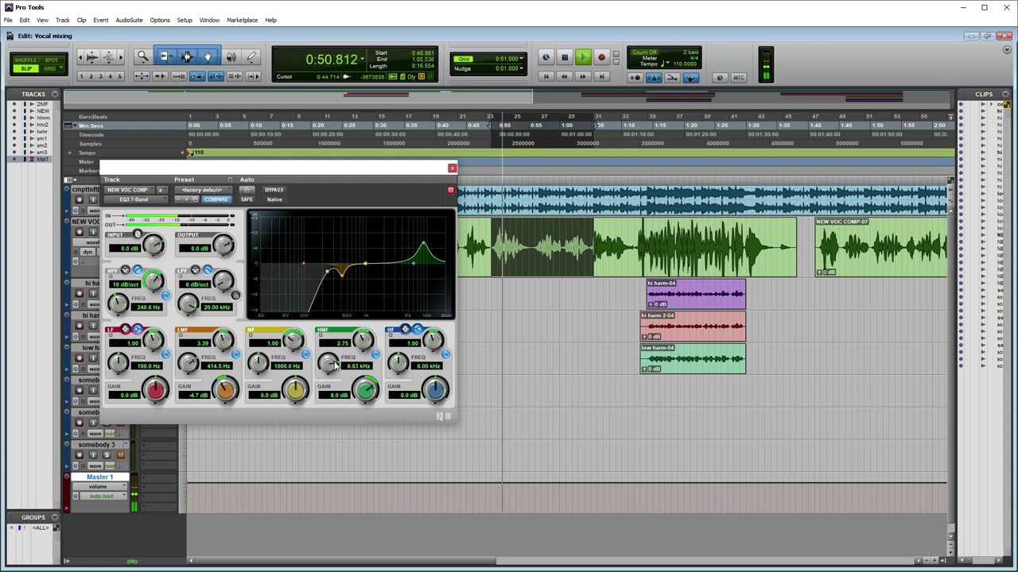
pyautogui.scroll(-8, 335, 366)
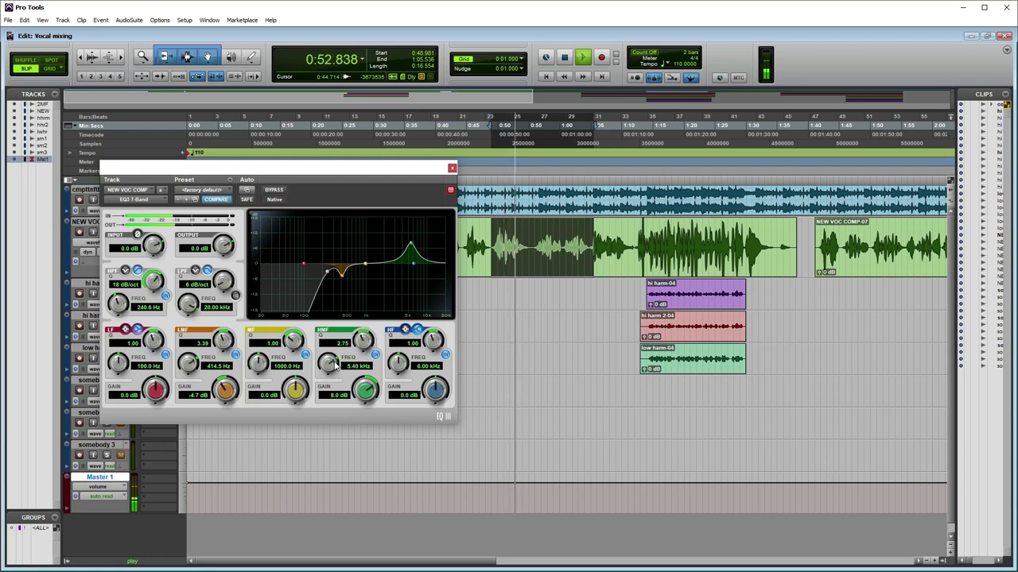
pyautogui.scroll(-4, 334, 366)
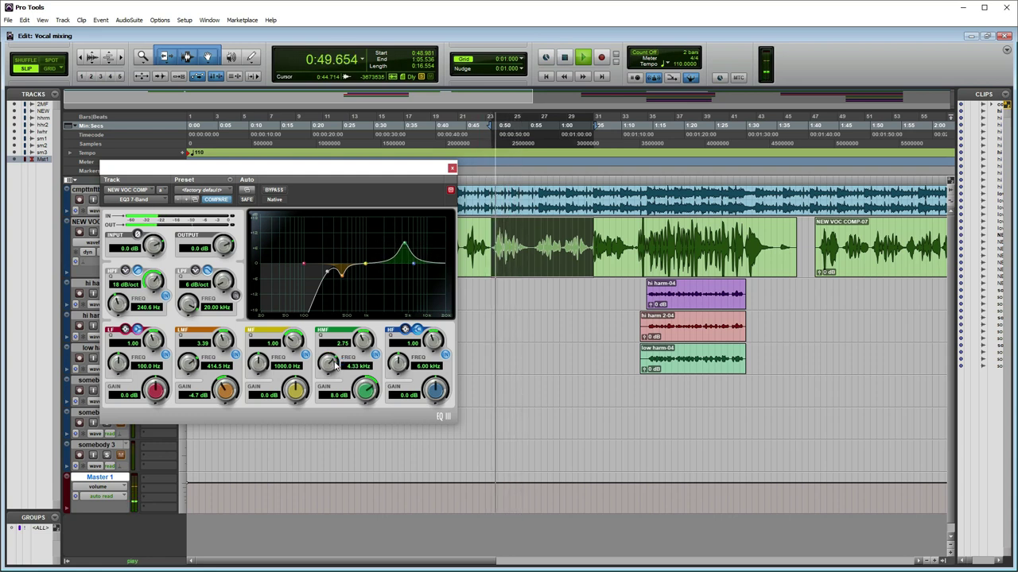
pyautogui.scroll(3, 335, 366)
pyautogui.scroll(-3, 335, 366)
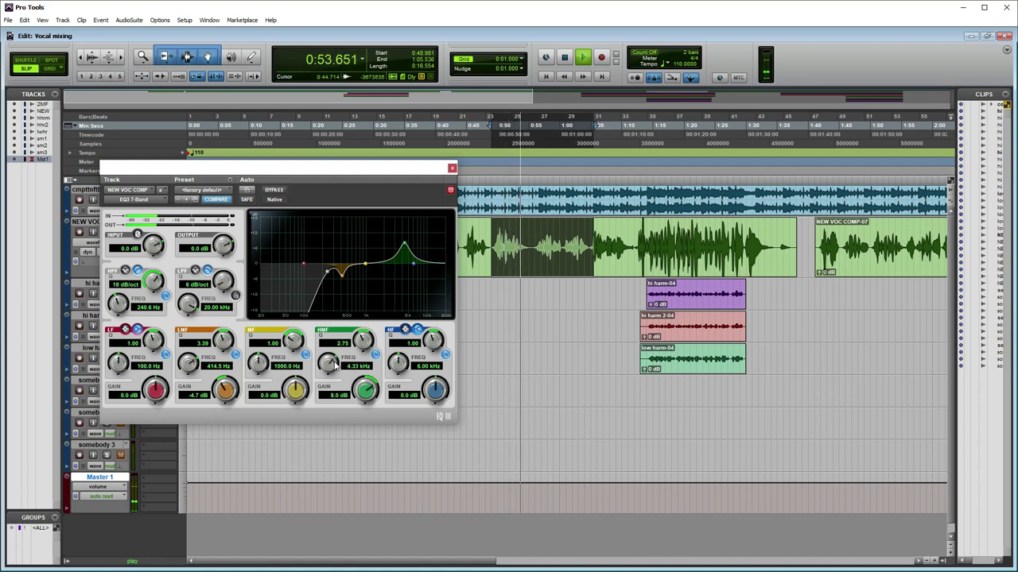
pyautogui.scroll(3, 334, 366)
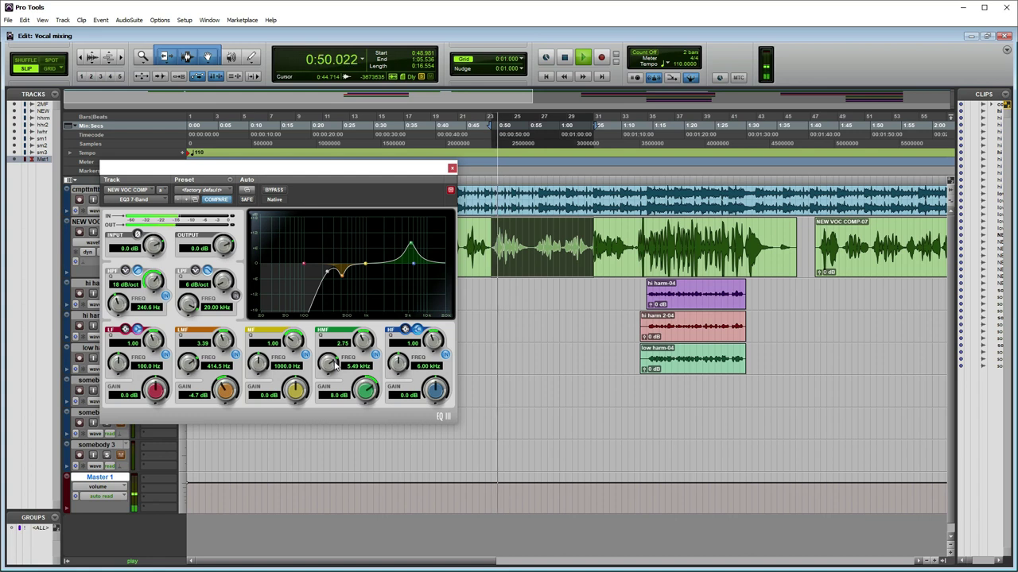
# Step: Cut the high-mid band's gain to -5.3 dB and play the vocal selection
pyautogui.press('space')
pyautogui.scroll(-5, 362, 388)
pyautogui.press('space')
# Step: Raise the high-frequency shelf to 3.6 dB at 6.98 kHz and audition the vocal
pyautogui.moveTo(415, 264)
pyautogui.mouseDown()
pyautogui.moveTo(412, 255)
pyautogui.moveTo(421, 268)
pyautogui.mouseUp()
pyautogui.press('space')
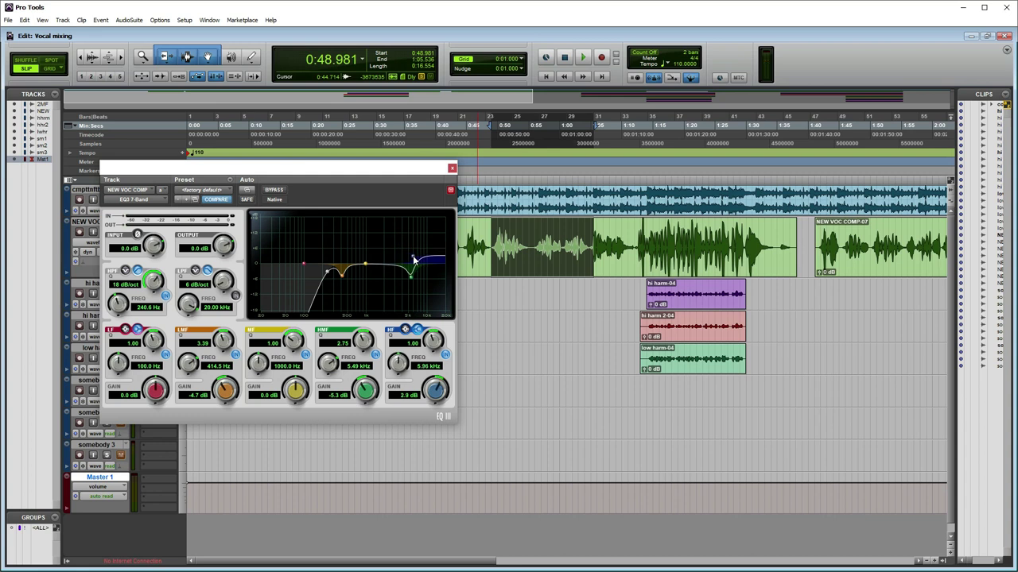
pyautogui.moveTo(418, 259); pyautogui.dragTo(417, 255)
pyautogui.press('space')
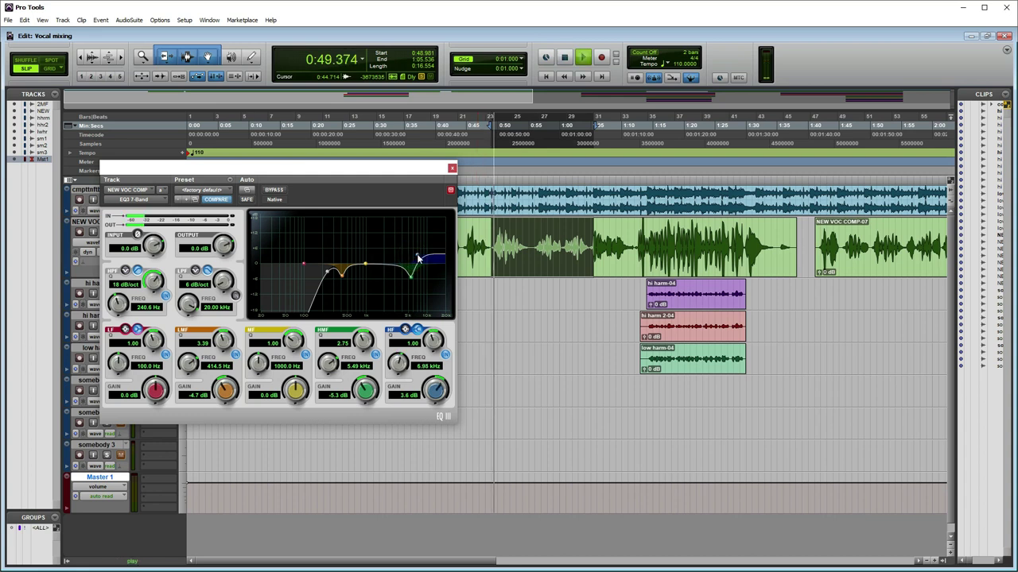
# Step: Compare the finished EQ curve against the bypassed vocal several times during playback, and close the plug-in window
pyautogui.click(273, 190)
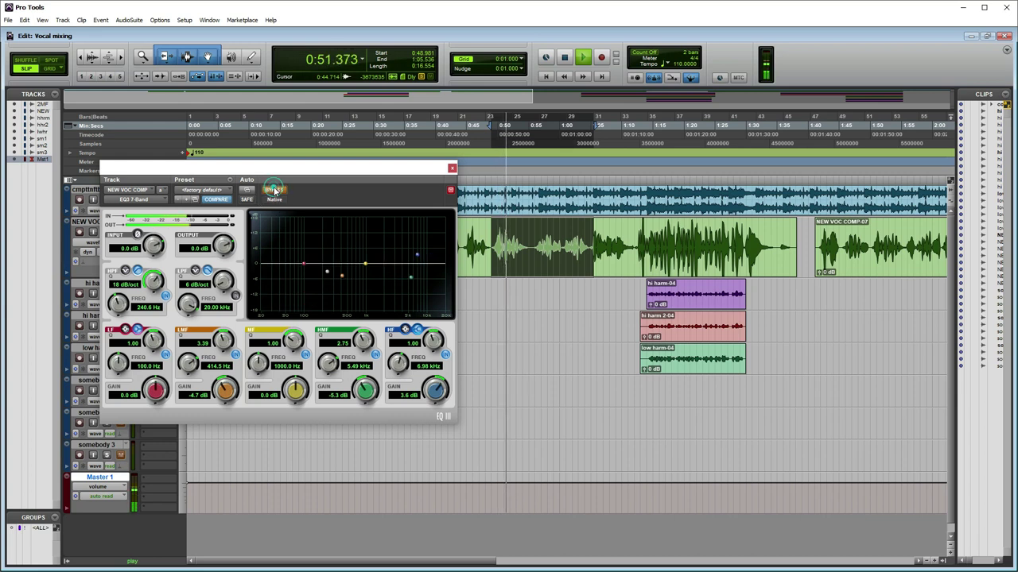
pyautogui.click(274, 190)
pyautogui.press('space')
pyautogui.press('space')
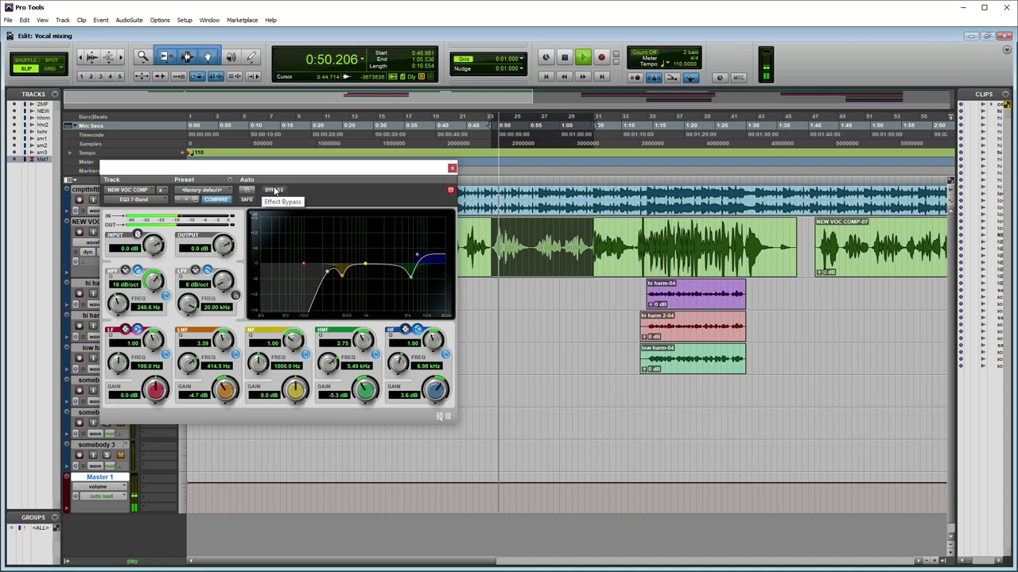
pyautogui.click(274, 190)
pyautogui.press('space')
pyautogui.press('space')
pyautogui.press('space')
pyautogui.click(274, 190)
pyautogui.press('space')
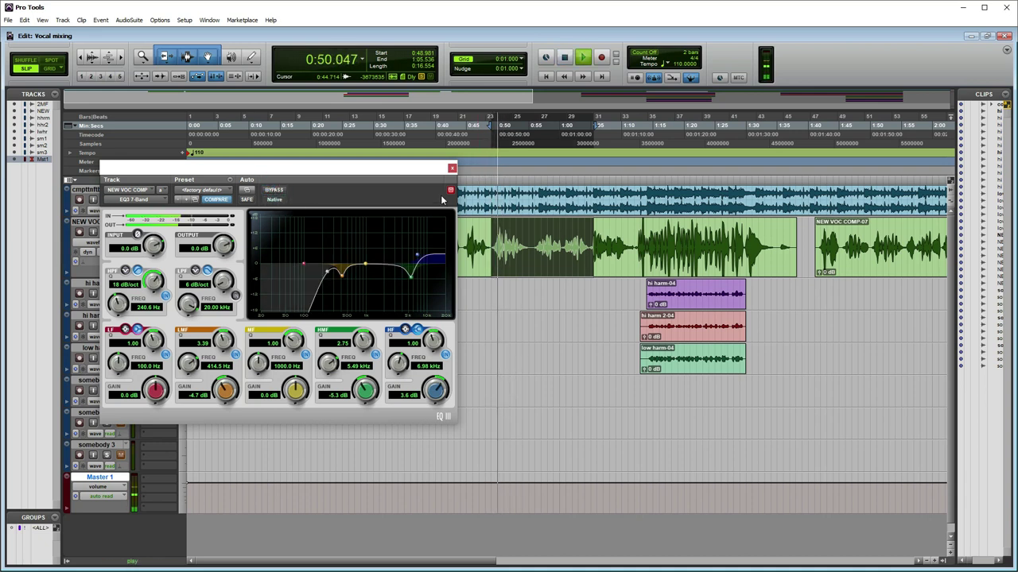
pyautogui.click(450, 168)
pyautogui.press('space')
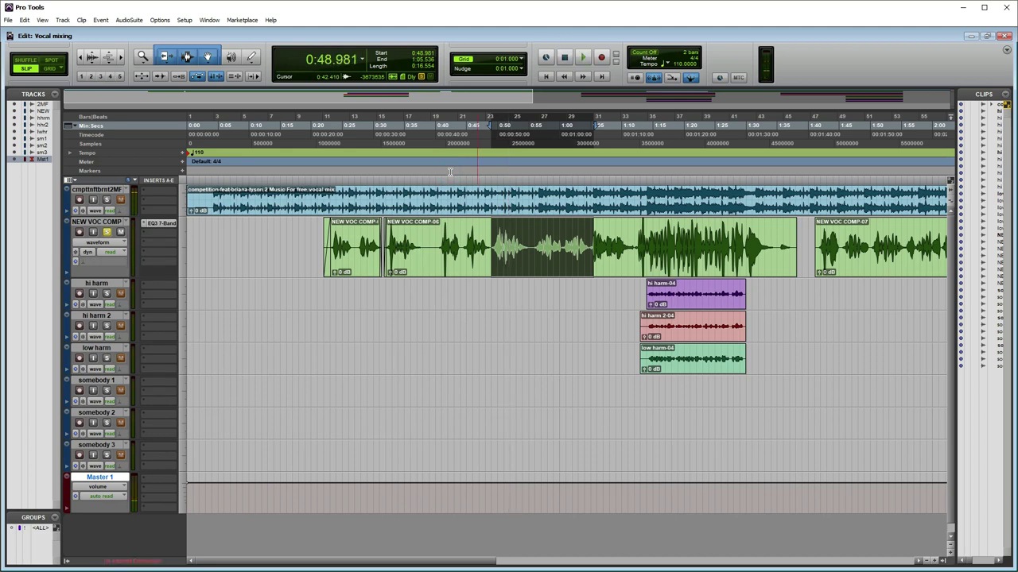
# Step: Insert the TR5 White 2A (mono) compressor after the EQ on the NEW VOC COMP track
pyautogui.click(161, 232)
pyautogui.moveTo(188, 253)
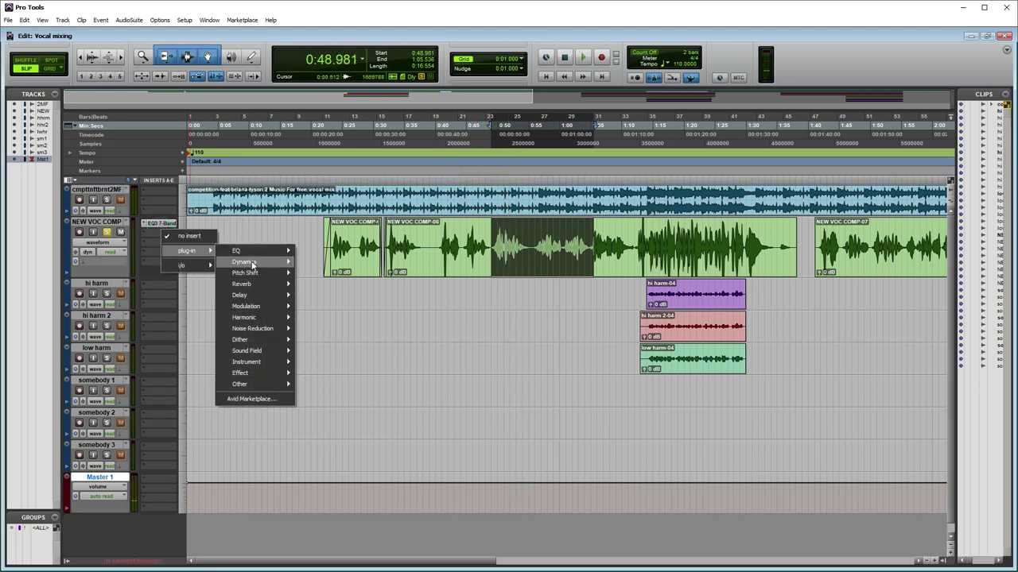
pyautogui.moveTo(266, 264)
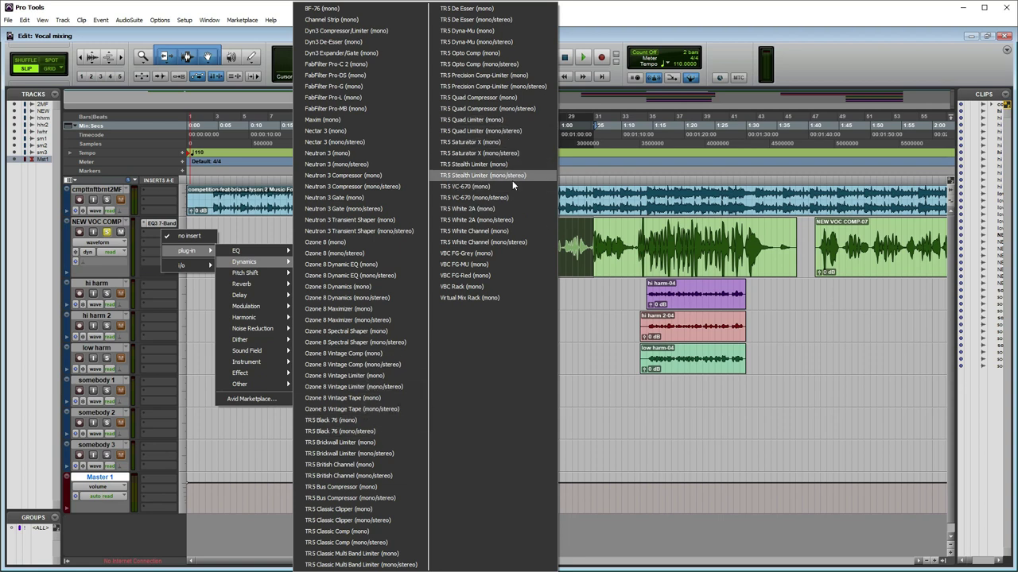
pyautogui.click(506, 211)
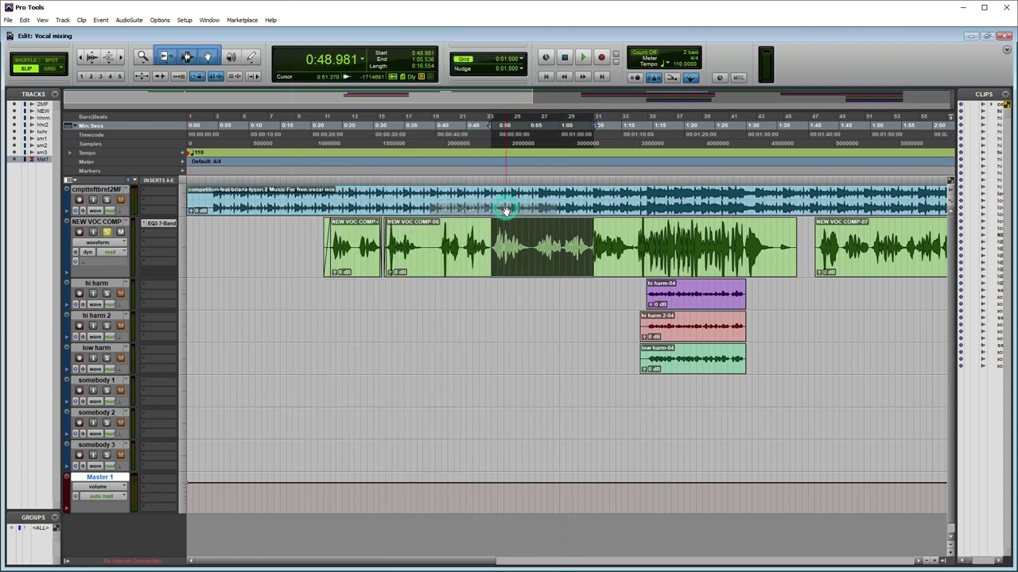
pyautogui.moveTo(373, 168); pyautogui.dragTo(520, 101)
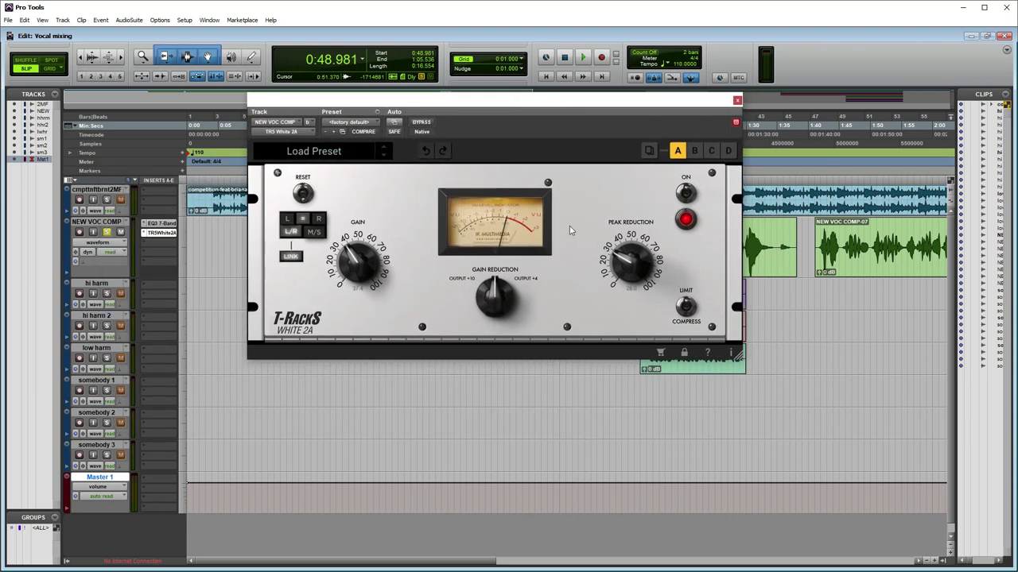
# Step: Reduce the waveform display height of the audio tracks and set the compressor's peak reduction to about 50
pyautogui.moveTo(641, 265); pyautogui.dragTo(636, 256)
pyautogui.moveTo(575, 101); pyautogui.dragTo(336, 156)
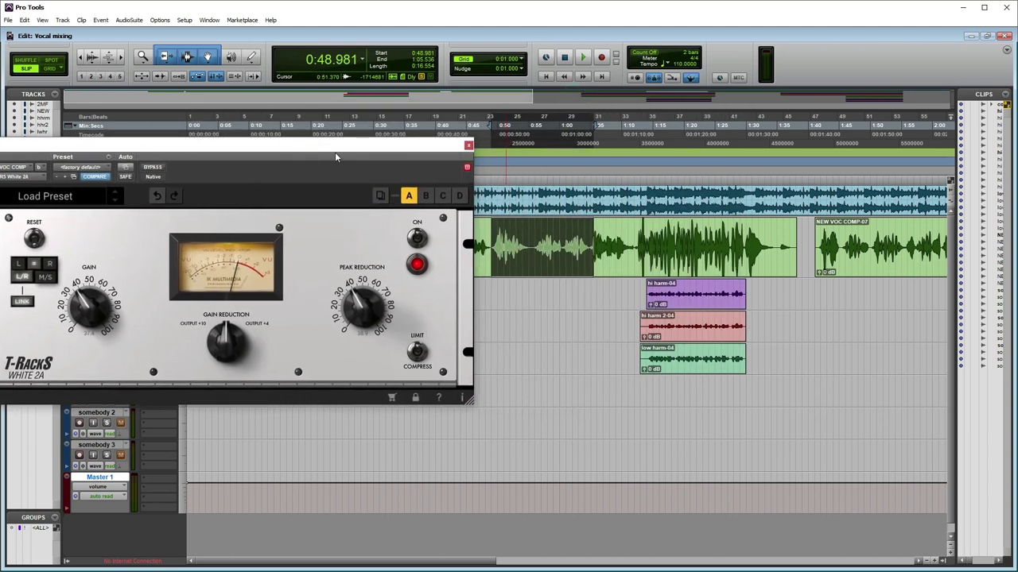
pyautogui.click(952, 195)
pyautogui.click(951, 195)
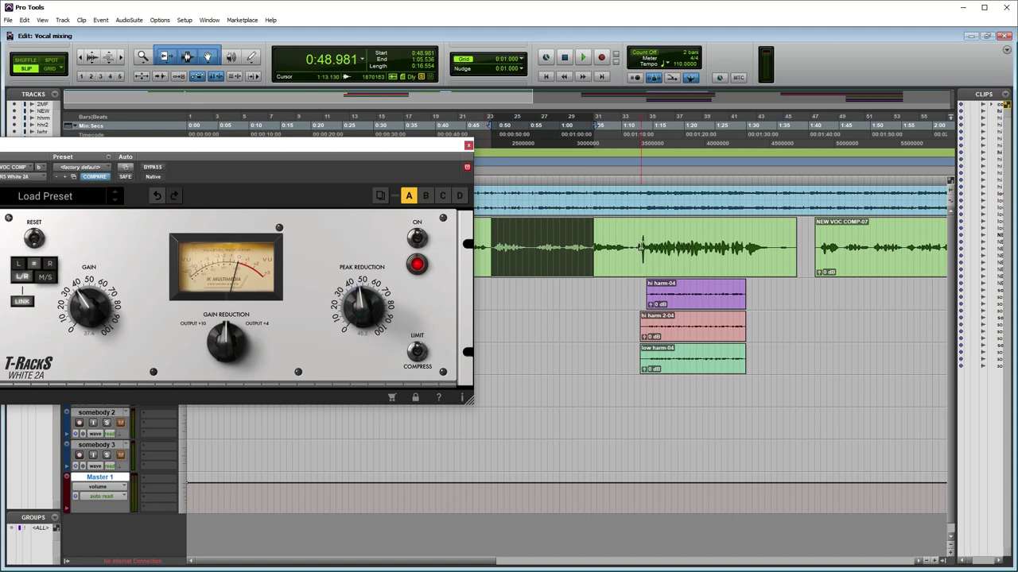
pyautogui.moveTo(389, 298); pyautogui.dragTo(357, 271)
pyautogui.moveTo(344, 315); pyautogui.dragTo(365, 289)
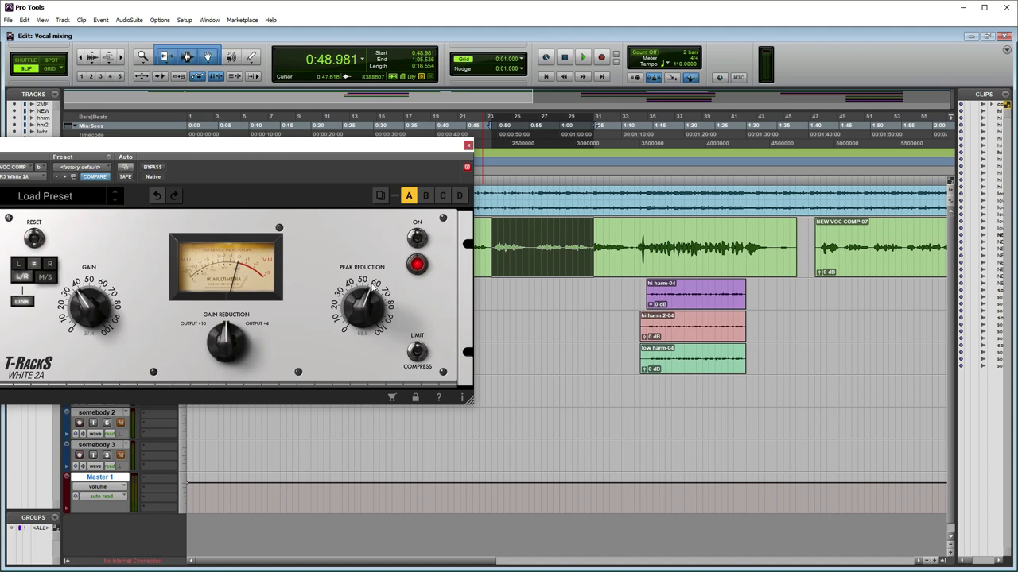
pyautogui.moveTo(368, 271); pyautogui.dragTo(365, 300)
# Step: Select the loud lead vocal passage from 1:11.680 to 1:26.442 and audition it through the compressor
pyautogui.moveTo(332, 155); pyautogui.dragTo(378, 163)
pyautogui.click(632, 252)
pyautogui.moveTo(632, 240); pyautogui.dragTo(723, 253)
pyautogui.press('space')
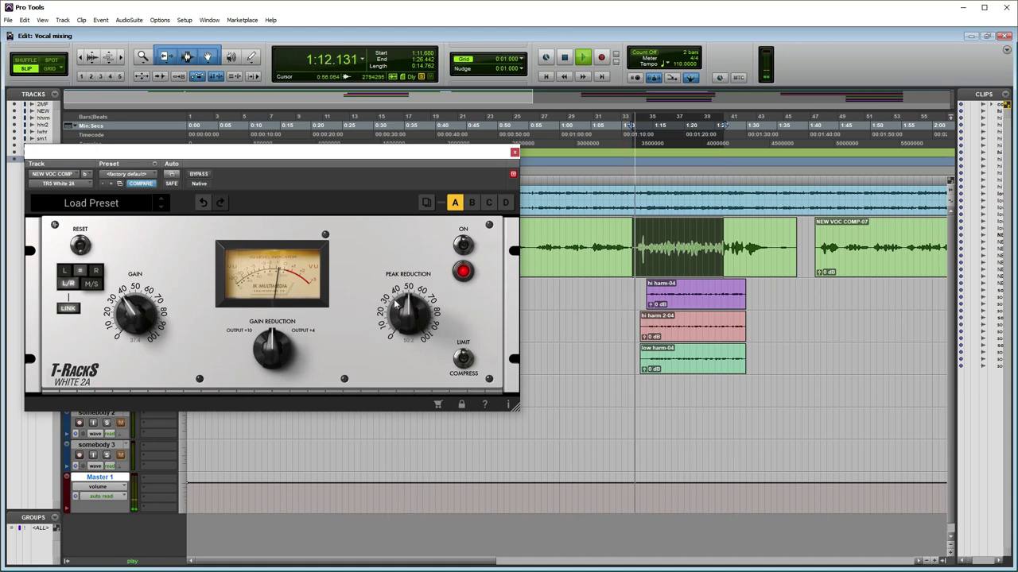
pyautogui.press('space')
pyautogui.press('space')
pyautogui.press('space')
# Step: Turn the peak reduction down to 0 and play the loud vocal passage for comparison
pyautogui.moveTo(406, 315); pyautogui.dragTo(407, 386)
pyautogui.press('space')
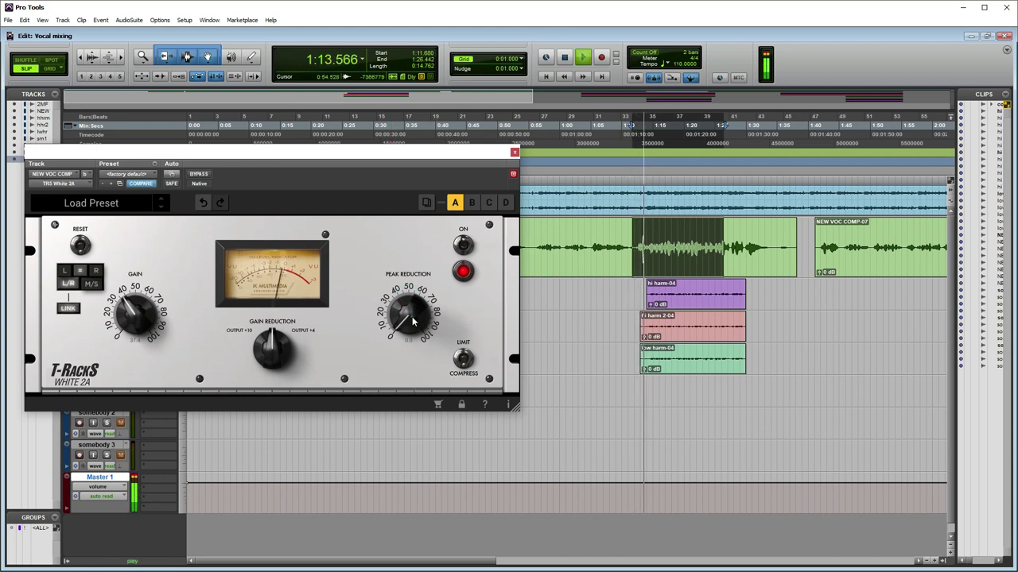
pyautogui.press('space')
# Step: Raise the peak reduction to about 54 while auditioning the loud vocal passage
pyautogui.moveTo(415, 320); pyautogui.dragTo(415, 284)
pyautogui.press('space')
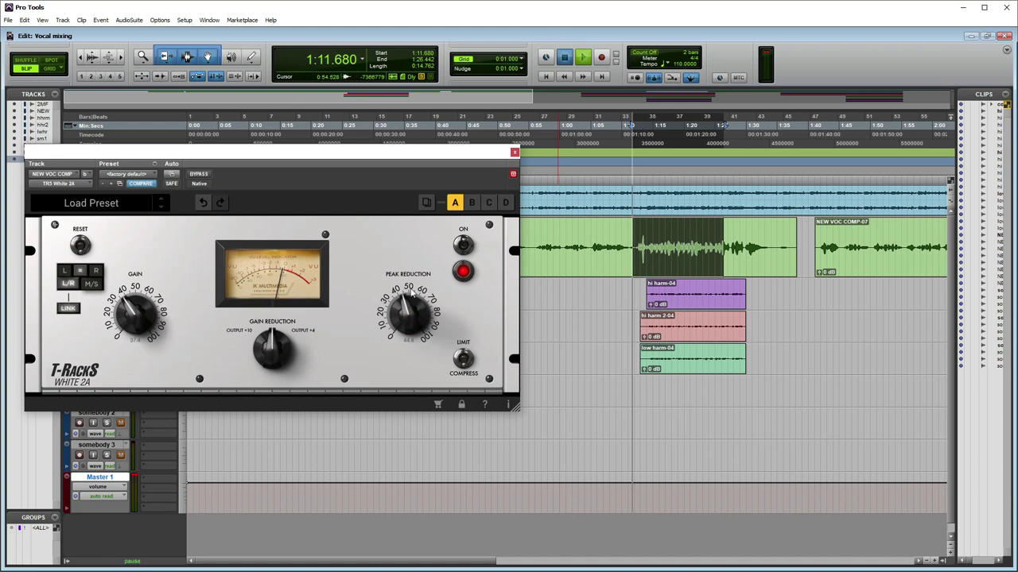
pyautogui.moveTo(407, 324); pyautogui.dragTo(411, 305)
pyautogui.press('space')
pyautogui.press('space')
pyautogui.press('space')
pyautogui.press('space')
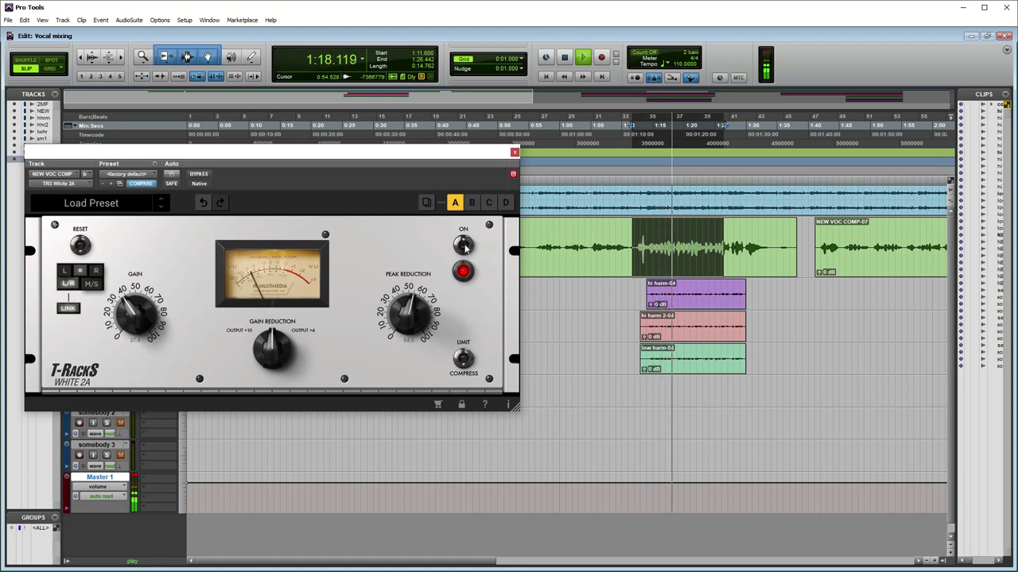
pyautogui.press('space')
# Step: Raise the compressor's gain to about 53 during playback, switching the unit off and on to compare levels
pyautogui.moveTo(326, 147); pyautogui.dragTo(469, 152)
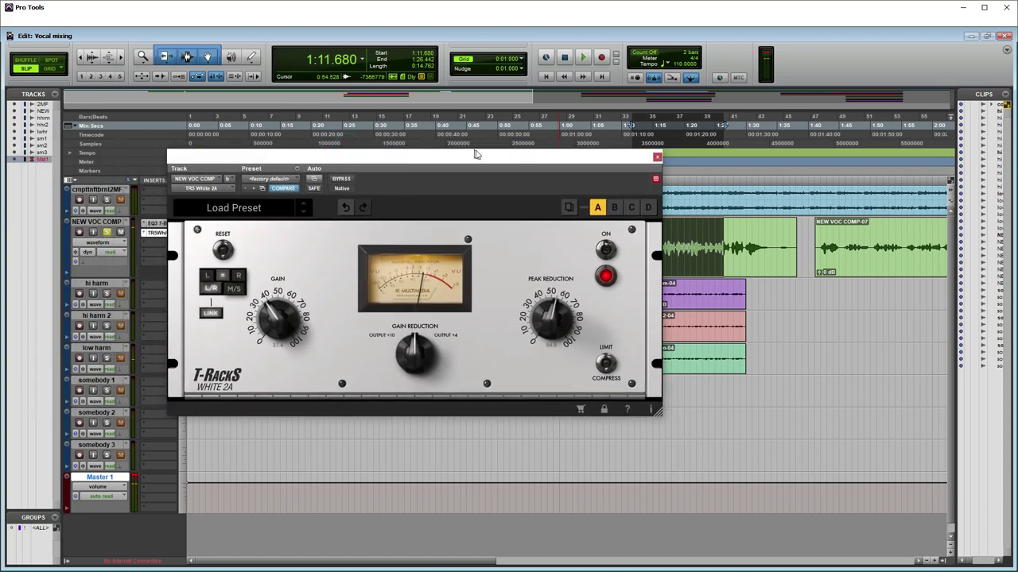
pyautogui.press('space')
pyautogui.moveTo(409, 157); pyautogui.dragTo(362, 177)
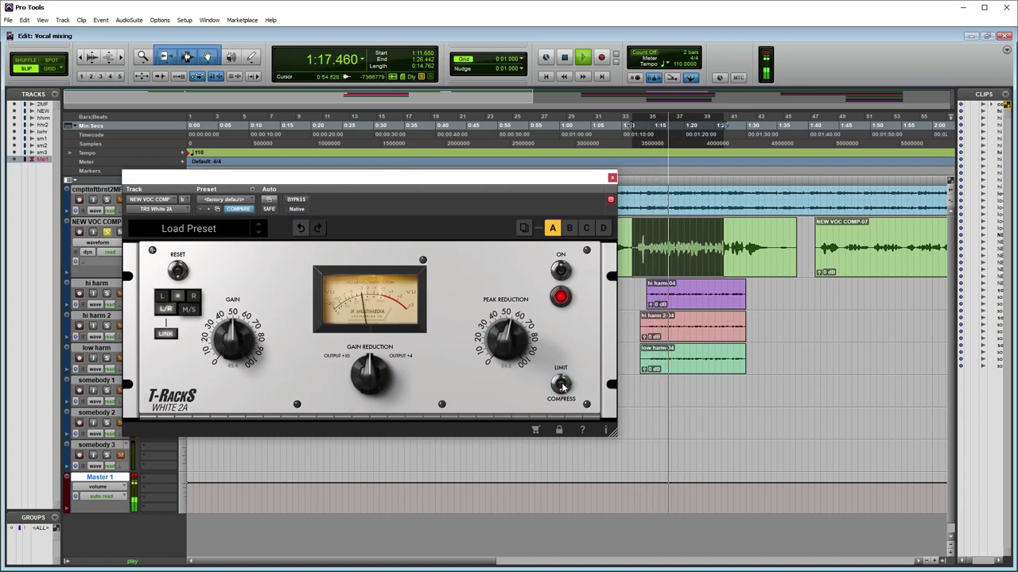
pyautogui.click(560, 270)
pyautogui.click(560, 270)
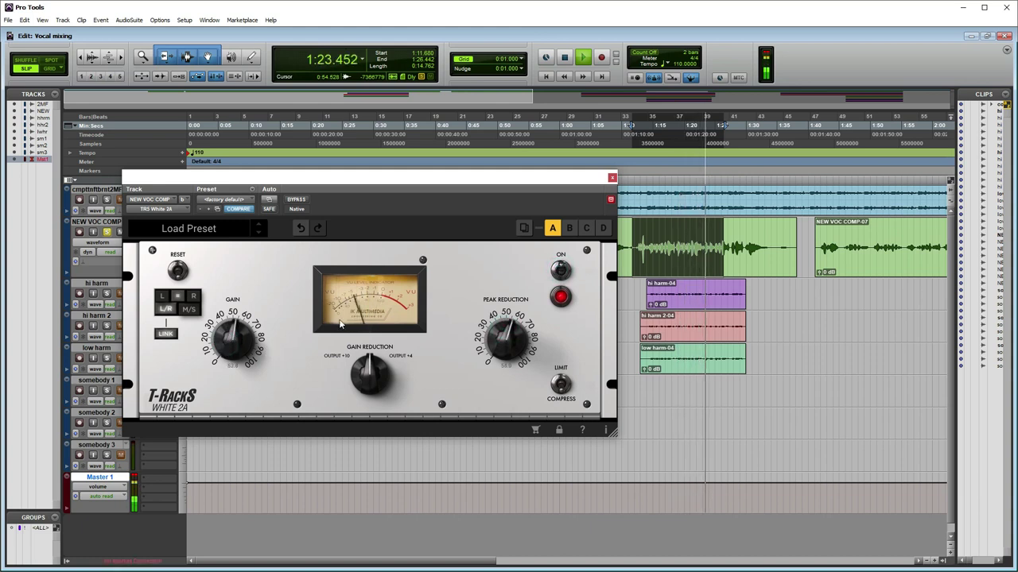
# Step: Select the vocal passage from 0:40.362 to 0:59.904 and play it with the peak reduction at about 56
pyautogui.moveTo(435, 175); pyautogui.dragTo(617, 354)
pyautogui.moveTo(438, 247); pyautogui.dragTo(560, 246)
pyautogui.moveTo(534, 357); pyautogui.dragTo(513, 206)
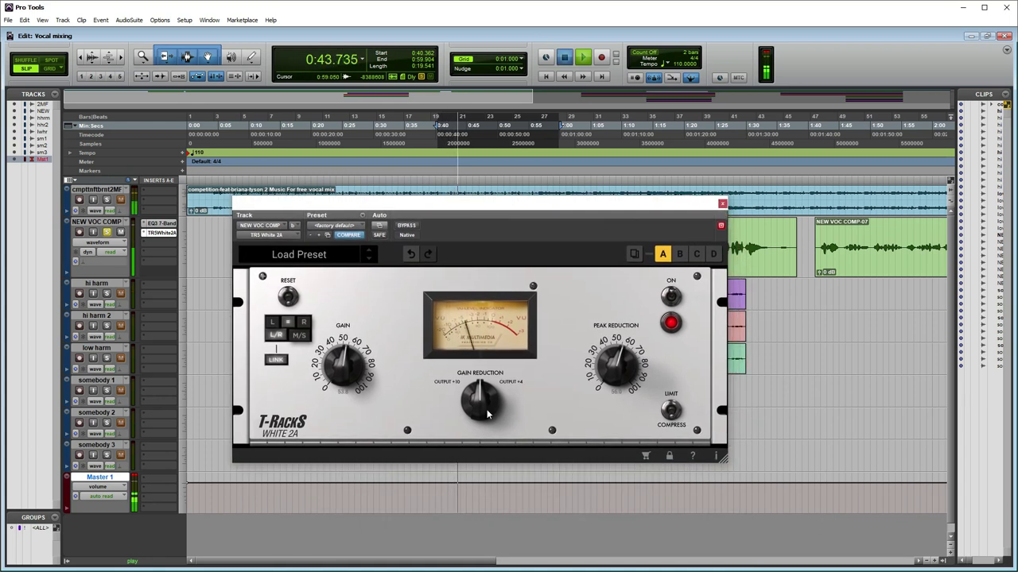
pyautogui.press('space')
# Step: Switch the compressor's meter between Output +4 and Gain Reduction, playing the vocal passage to compare the needle movement
pyautogui.moveTo(477, 430); pyautogui.dragTo(464, 414)
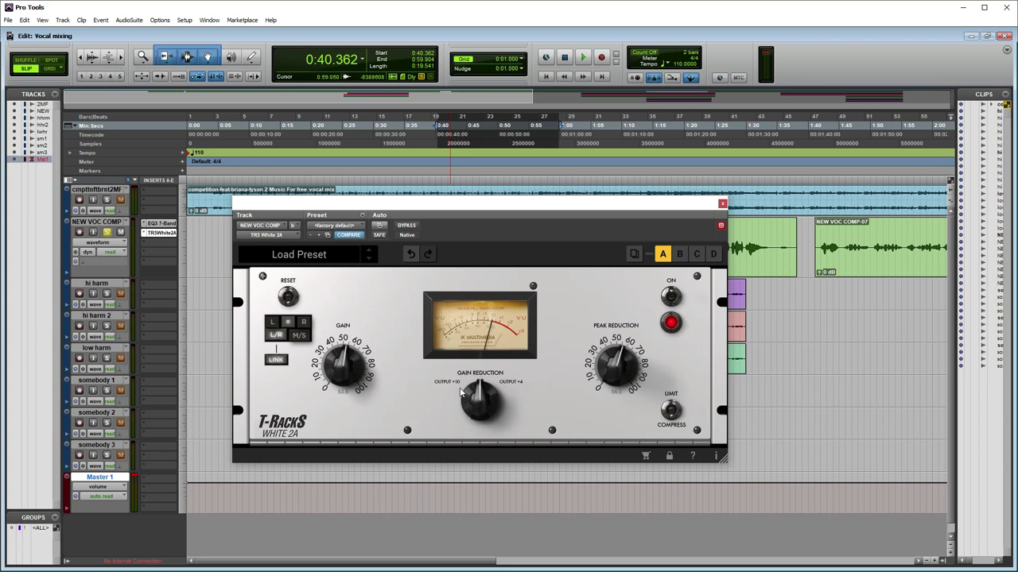
pyautogui.moveTo(486, 400); pyautogui.dragTo(491, 342)
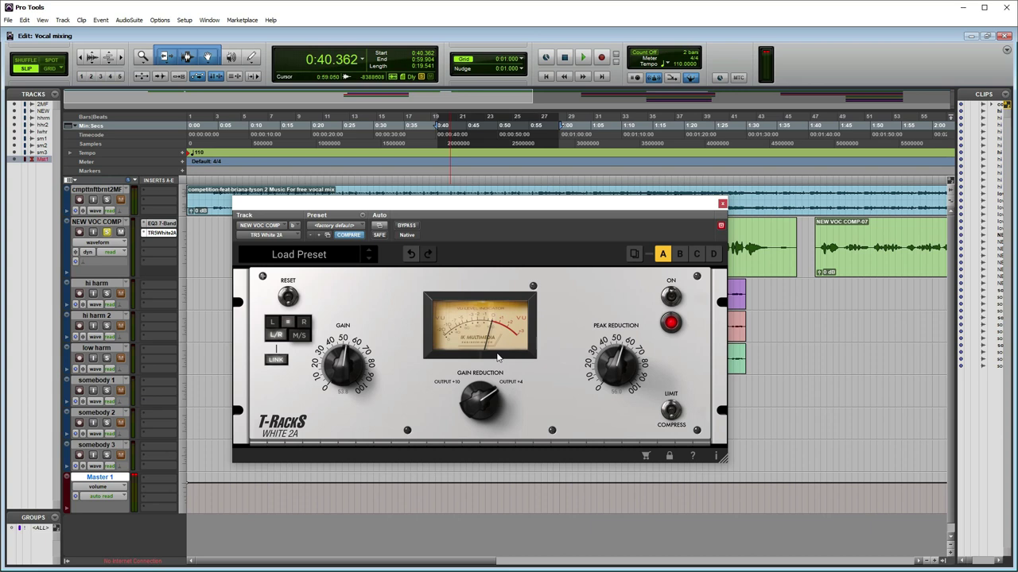
pyautogui.press('space')
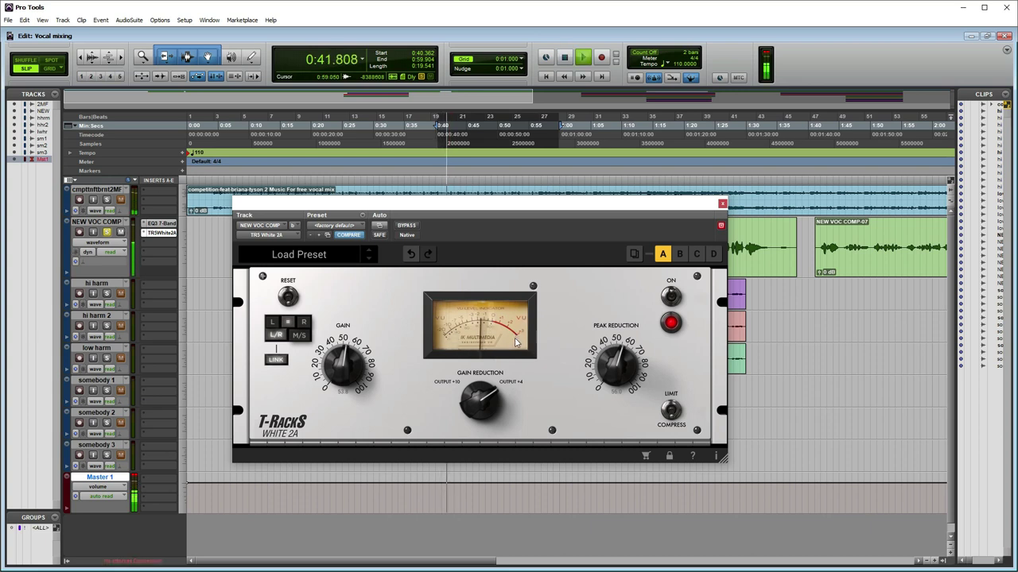
pyautogui.press('space')
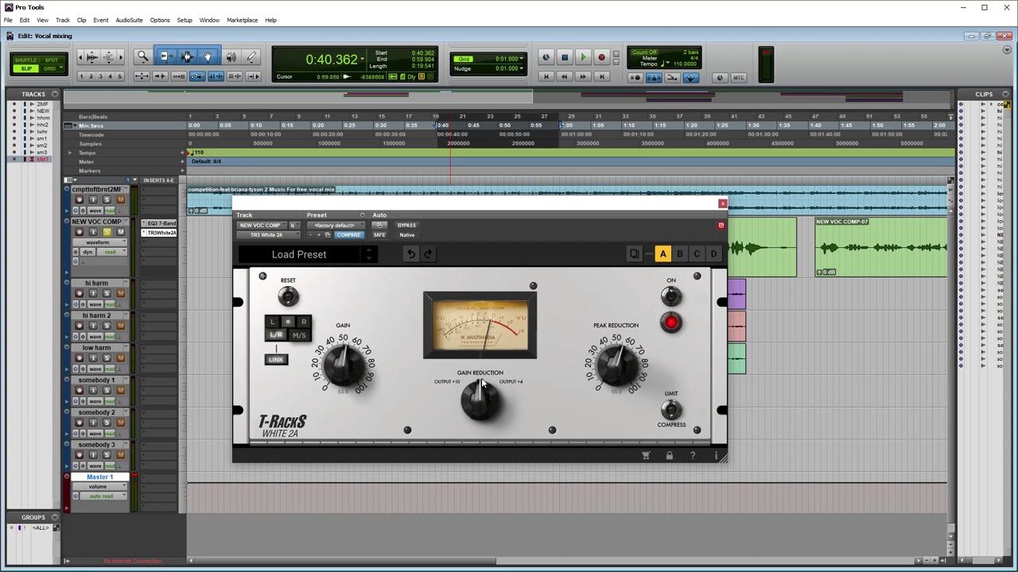
pyautogui.press('space')
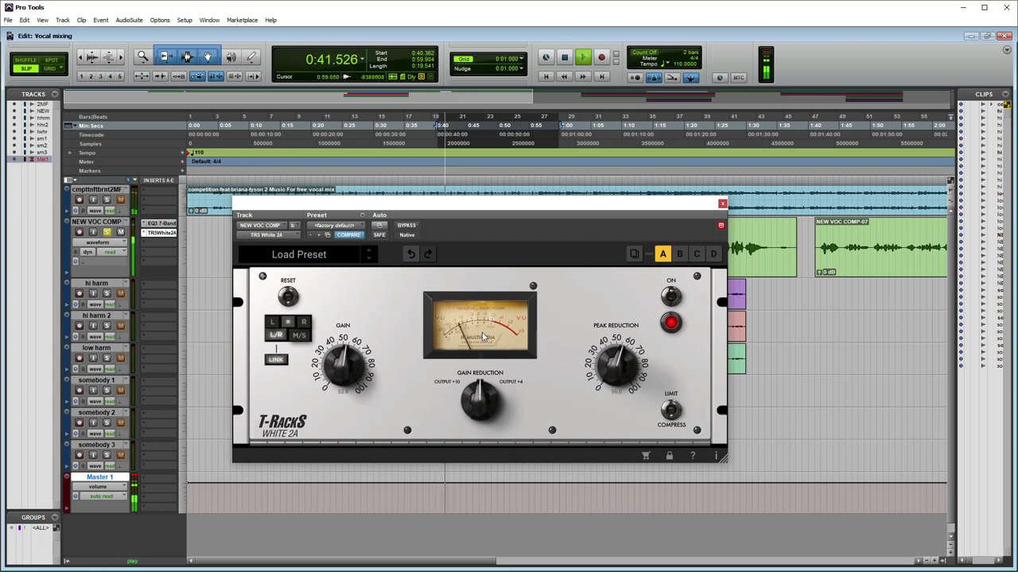
pyautogui.press('space')
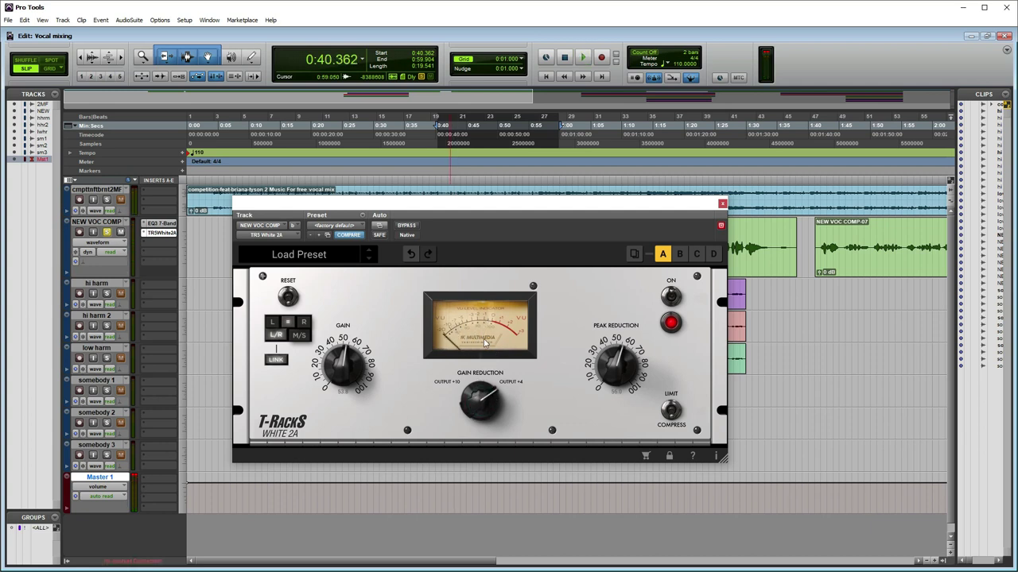
pyautogui.press('space')
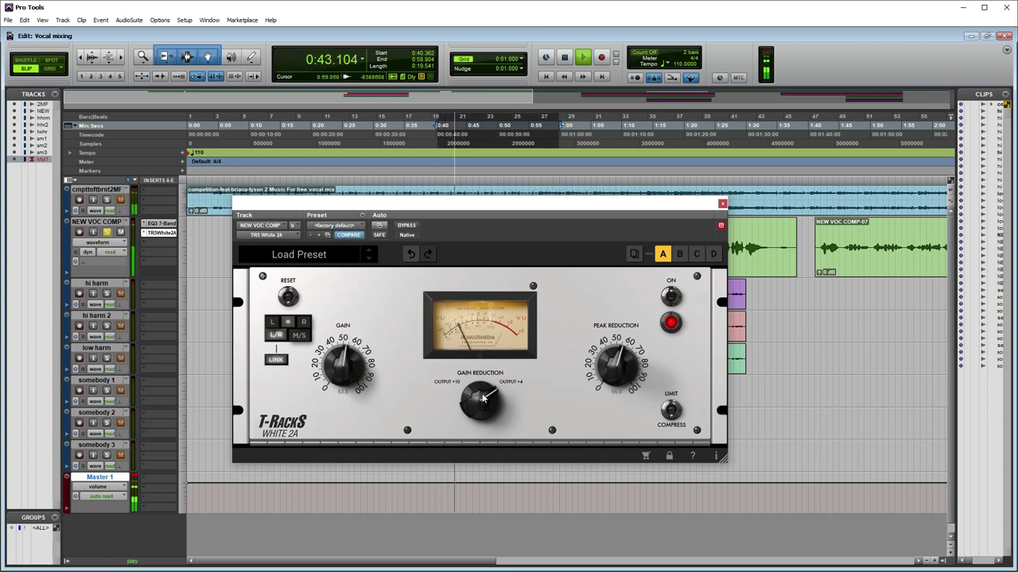
pyautogui.press('space')
# Step: Close the compressor window and listen to the compressed vocal passage in the Edit window
pyautogui.press('space')
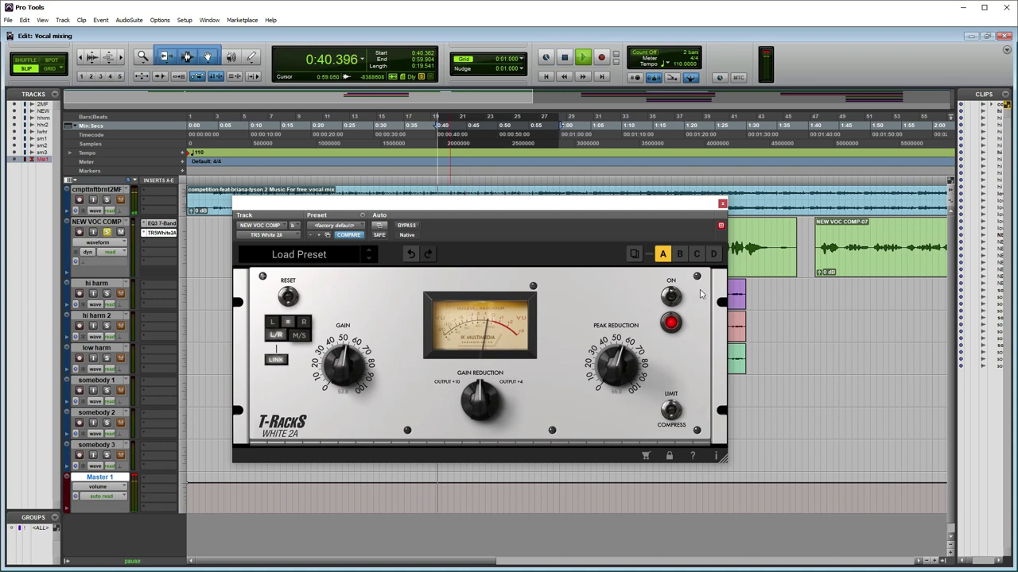
pyautogui.click(722, 204)
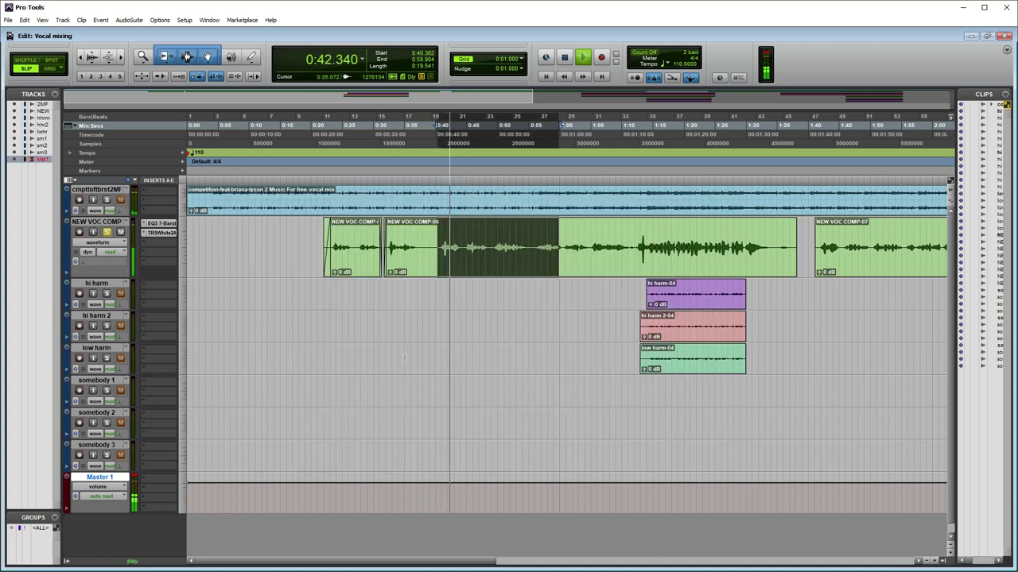
pyautogui.click(464, 297)
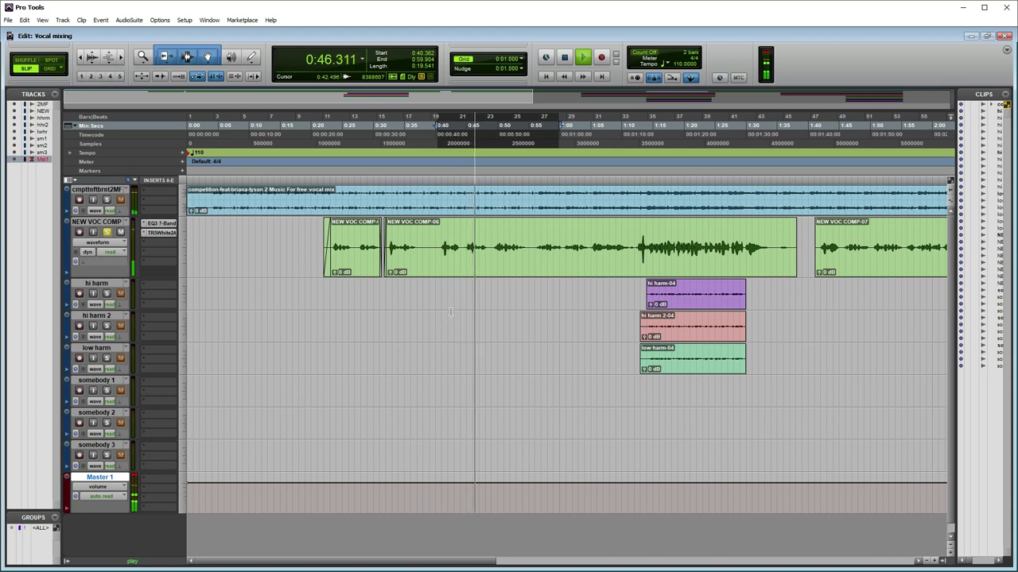
pyautogui.press('space')
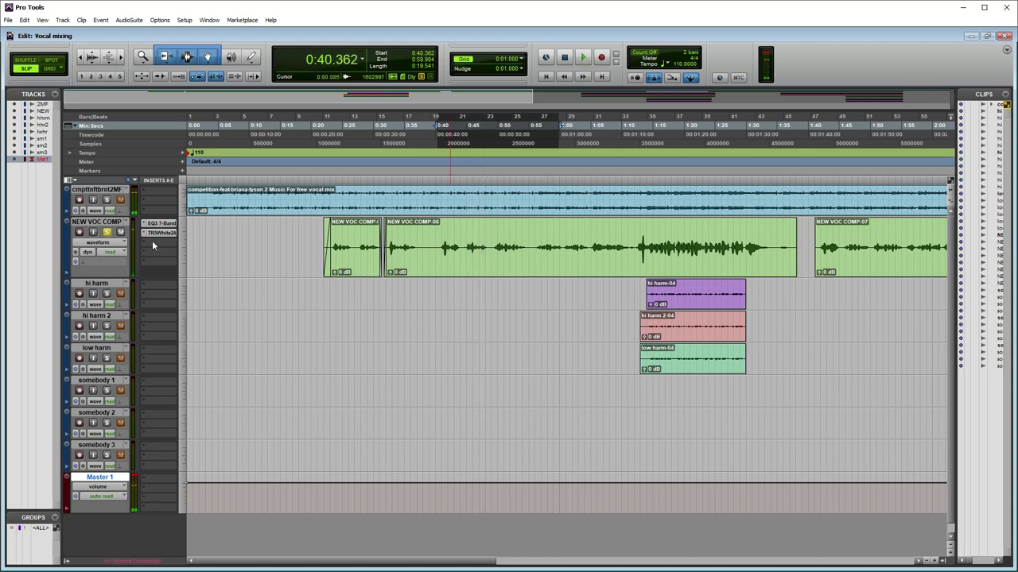
pyautogui.click(154, 242)
pyautogui.moveTo(167, 260)
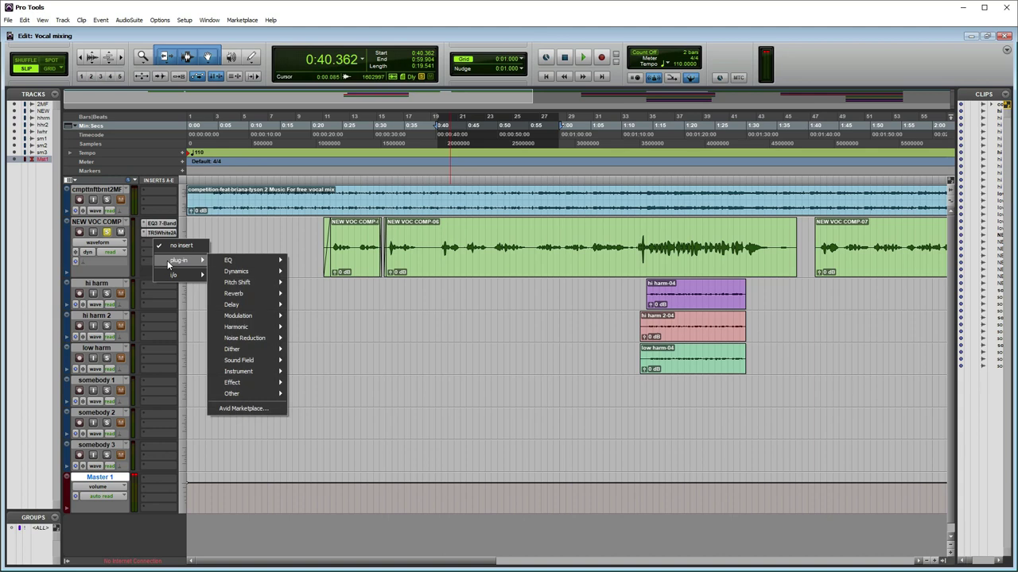
pyautogui.moveTo(245, 273)
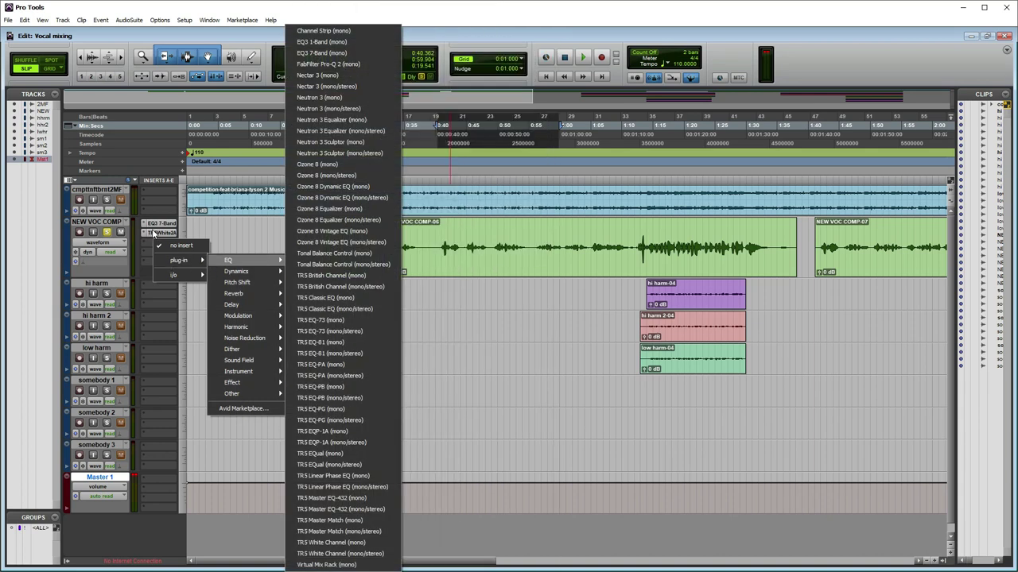
pyautogui.click(144, 244)
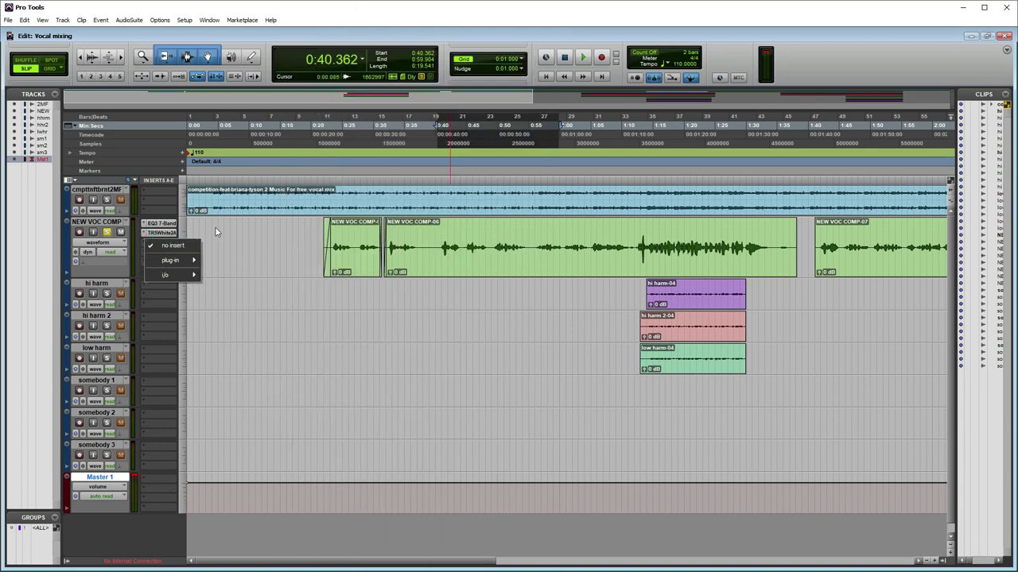
pyautogui.click(215, 232)
# Step: Insert the TR5 EQP-1A (mono) equalizer after the compressor on the NEW VOC COMP track
pyautogui.click(161, 244)
pyautogui.moveTo(185, 260)
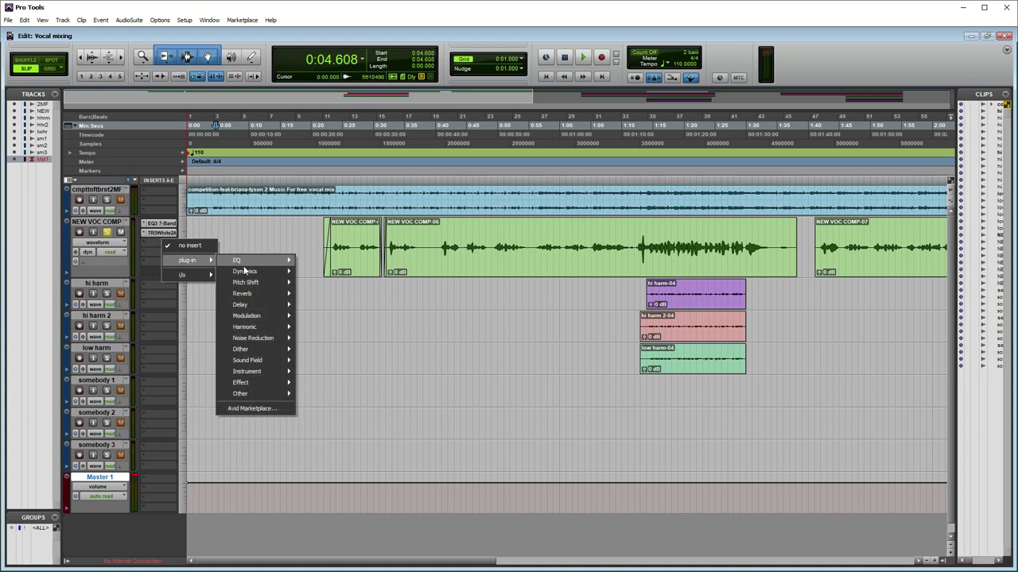
pyautogui.moveTo(250, 274)
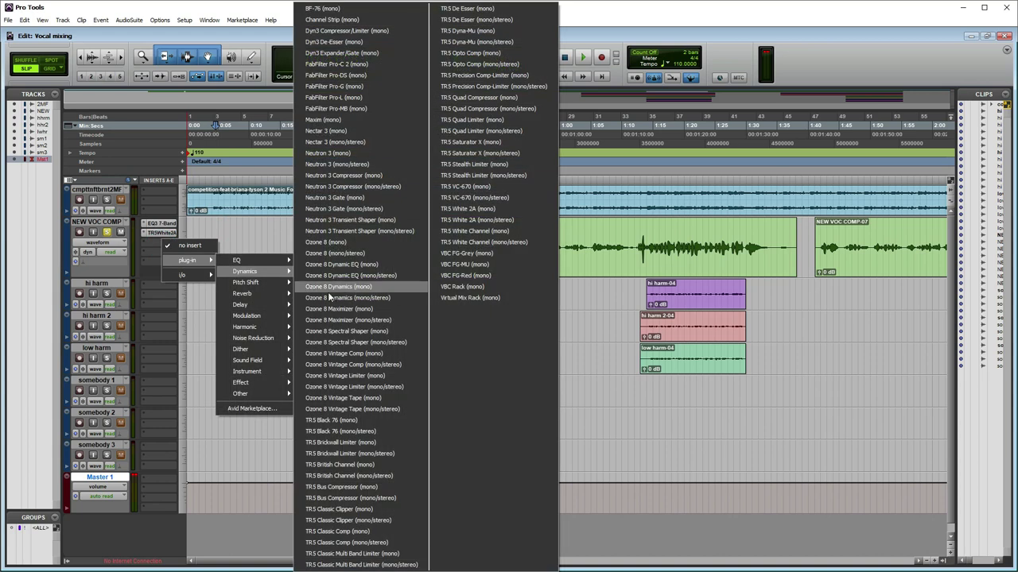
pyautogui.moveTo(270, 259)
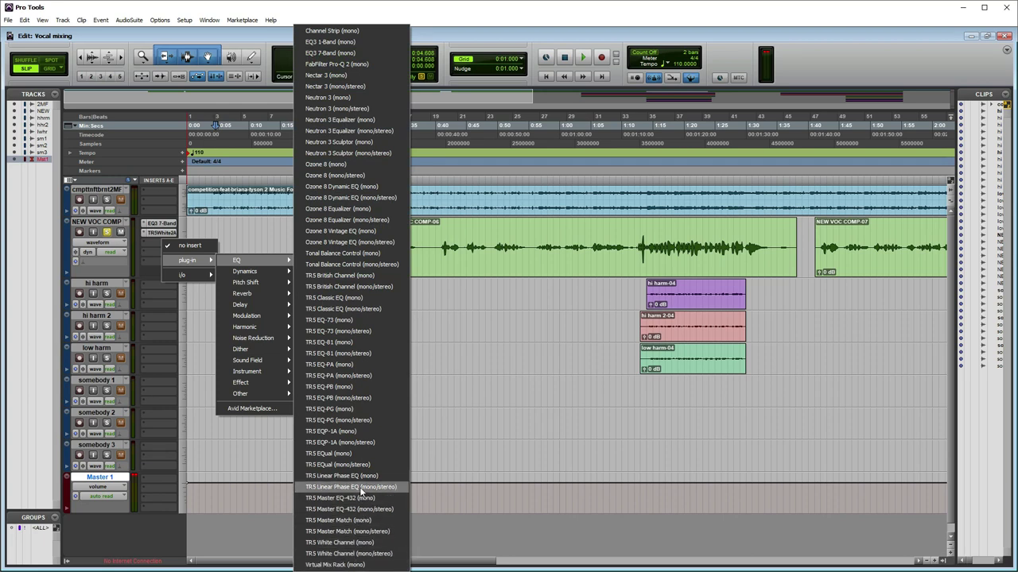
pyautogui.click(361, 433)
# Step: Raise the EQP-1A's low-frequency attenuation to about 3.5 during playback and move its window clear of the vocal clips
pyautogui.press('space')
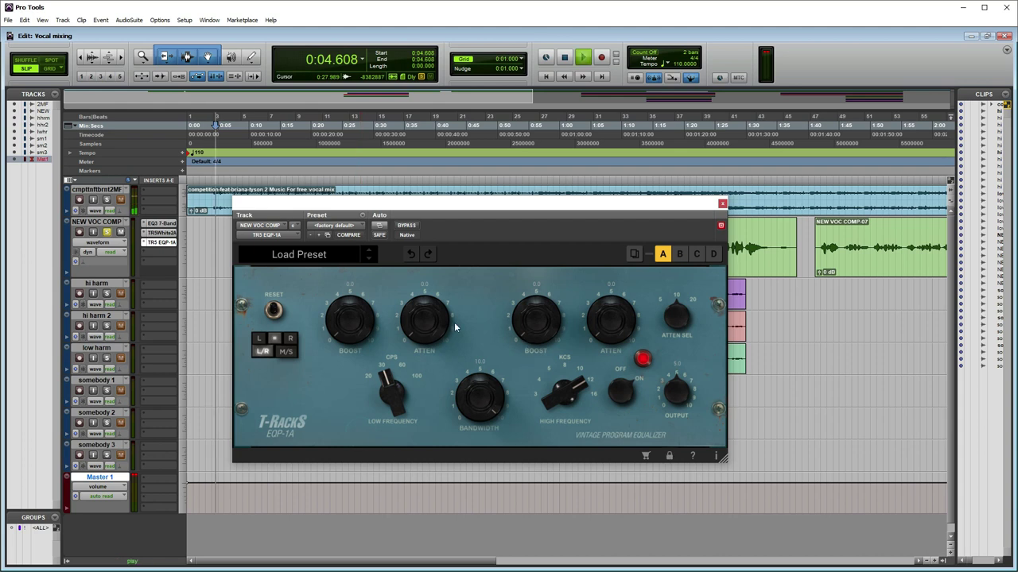
pyautogui.moveTo(432, 328); pyautogui.dragTo(419, 297)
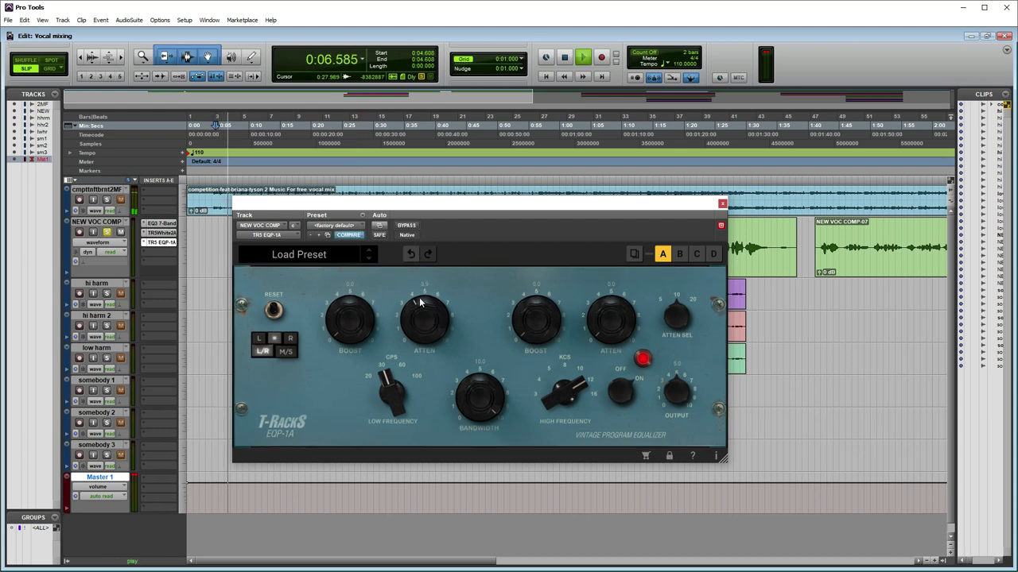
pyautogui.moveTo(442, 213); pyautogui.dragTo(382, 407)
pyautogui.press('space')
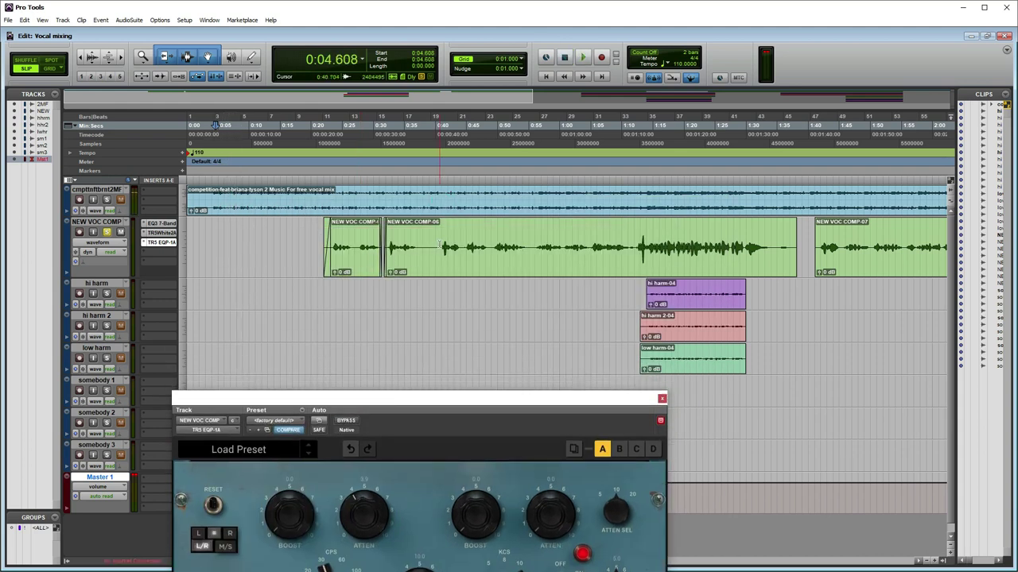
# Step: Select the vocal passage from about 0:40.7 to 0:58.1 and leave the EQP-1A's low-frequency selector at 30 CPS
pyautogui.moveTo(438, 247); pyautogui.dragTo(559, 310)
pyautogui.moveTo(449, 398); pyautogui.dragTo(476, 215)
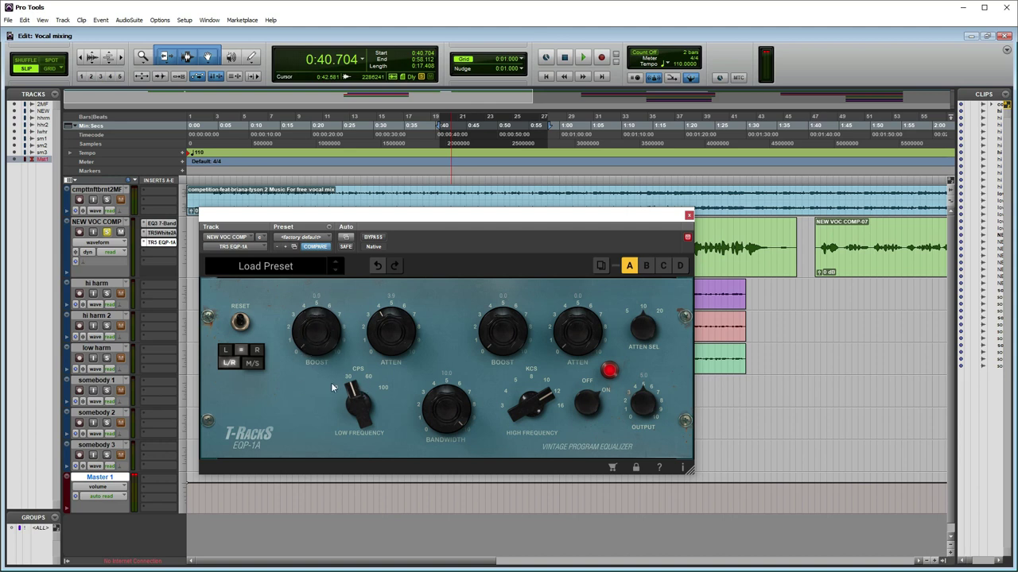
pyautogui.moveTo(356, 403); pyautogui.dragTo(379, 360)
pyautogui.moveTo(368, 378); pyautogui.dragTo(347, 396)
pyautogui.moveTo(352, 221); pyautogui.dragTo(511, 216)
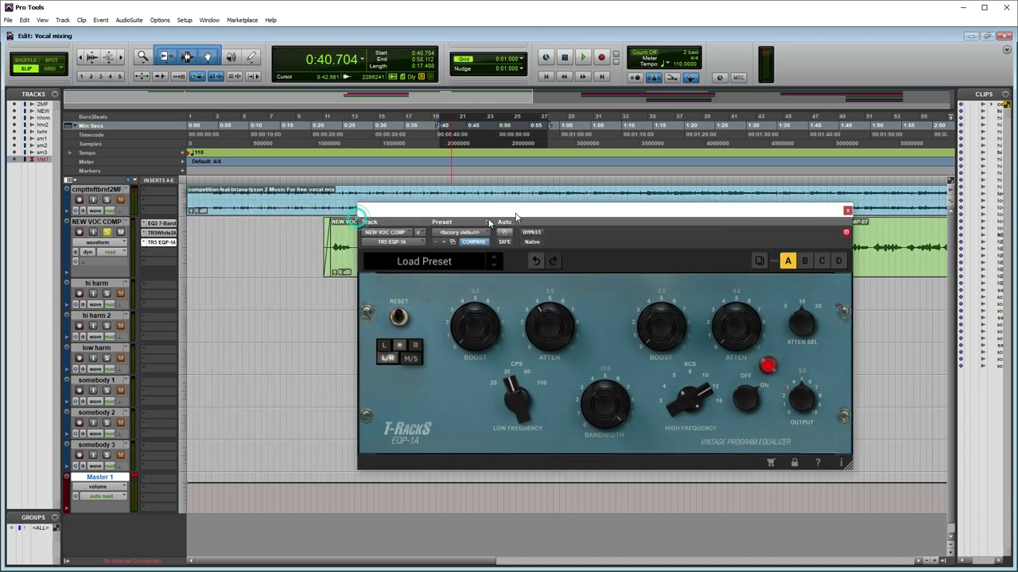
# Step: Review the EQ3 7-Band curve on the NEW VOC COMP track, close it and reopen the EQP-1A
pyautogui.click(163, 225)
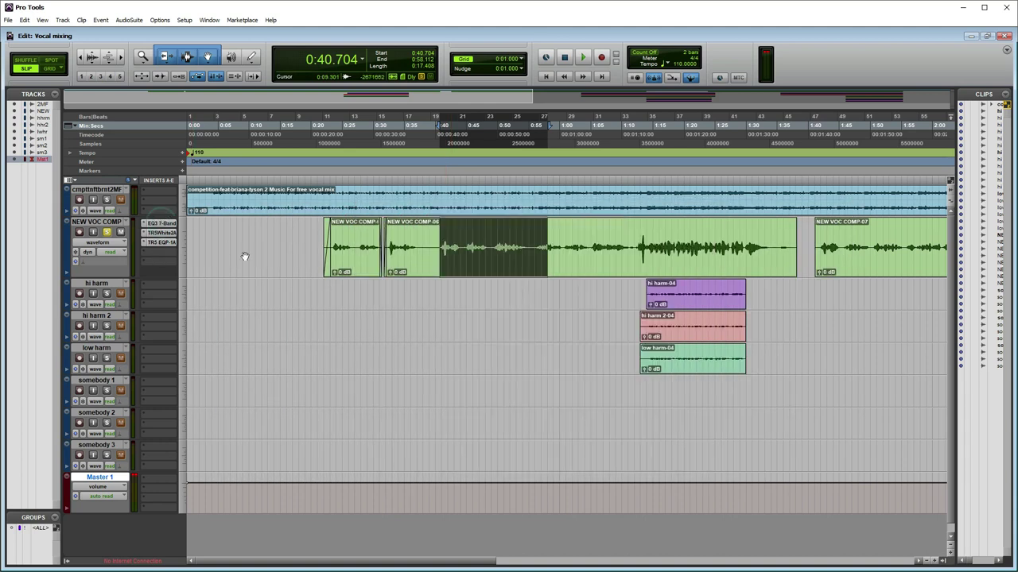
pyautogui.click(163, 225)
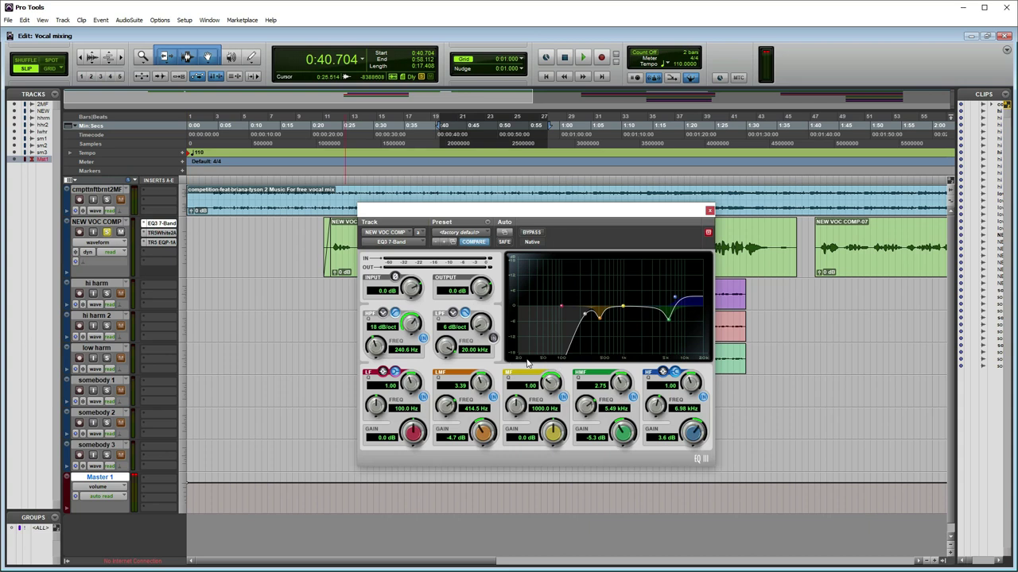
pyautogui.click(709, 211)
pyautogui.click(163, 243)
pyautogui.click(163, 243)
pyautogui.click(162, 242)
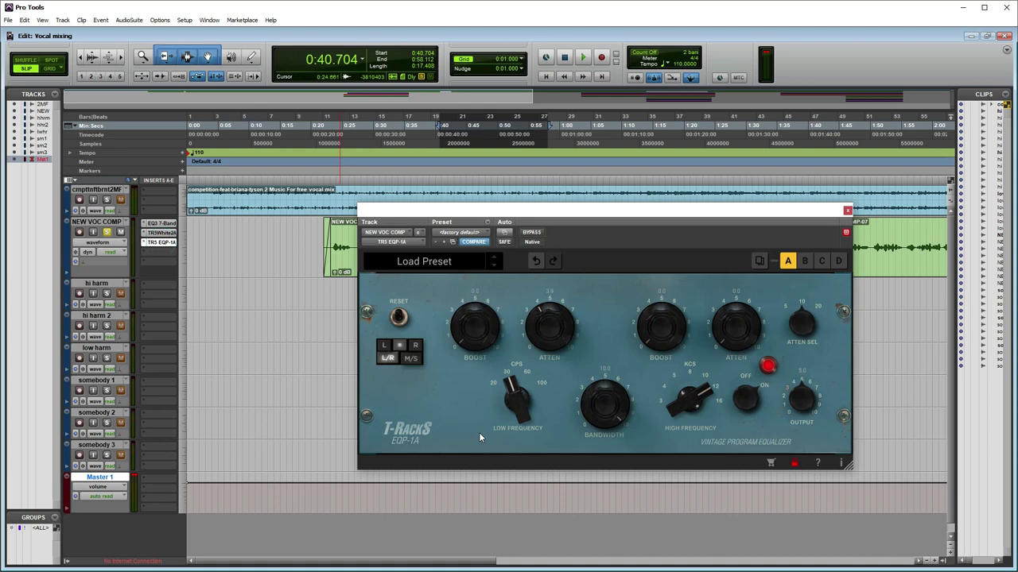
# Step: Set the EQP-1A's low-frequency attenuation to about 8 during playback, after trying it at 10
pyautogui.moveTo(475, 323); pyautogui.dragTo(477, 361)
pyautogui.moveTo(550, 328); pyautogui.dragTo(567, 280)
pyautogui.moveTo(546, 215); pyautogui.dragTo(419, 329)
pyautogui.press('space')
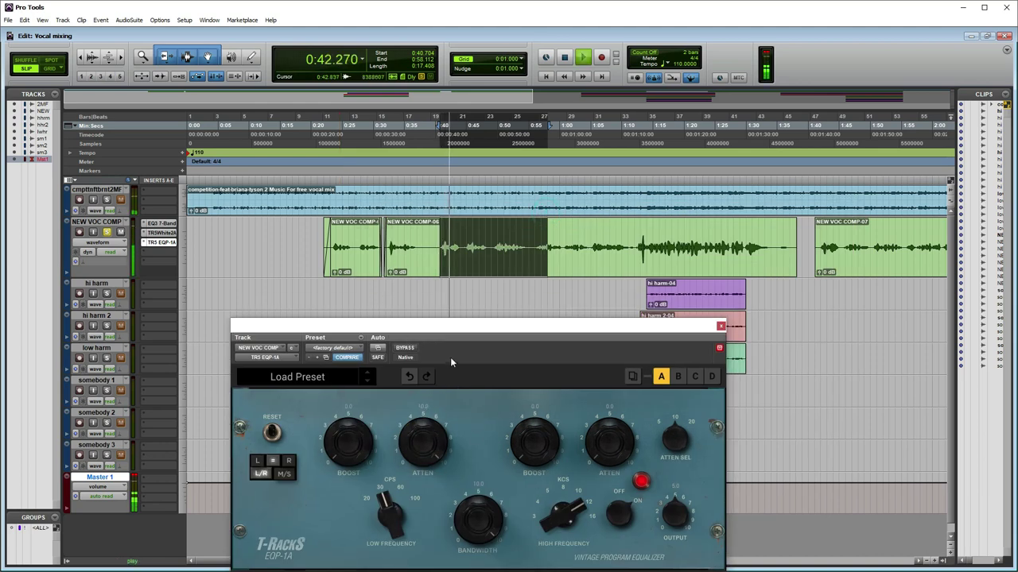
pyautogui.press('space')
pyautogui.press('space')
pyautogui.moveTo(420, 426); pyautogui.dragTo(427, 428)
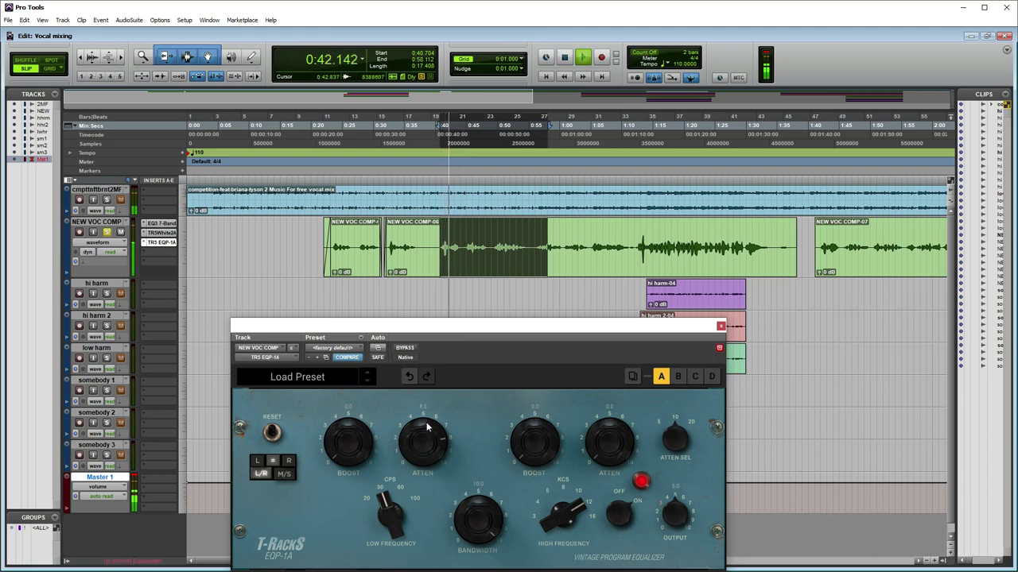
pyautogui.moveTo(470, 325); pyautogui.dragTo(464, 256)
pyautogui.press('space')
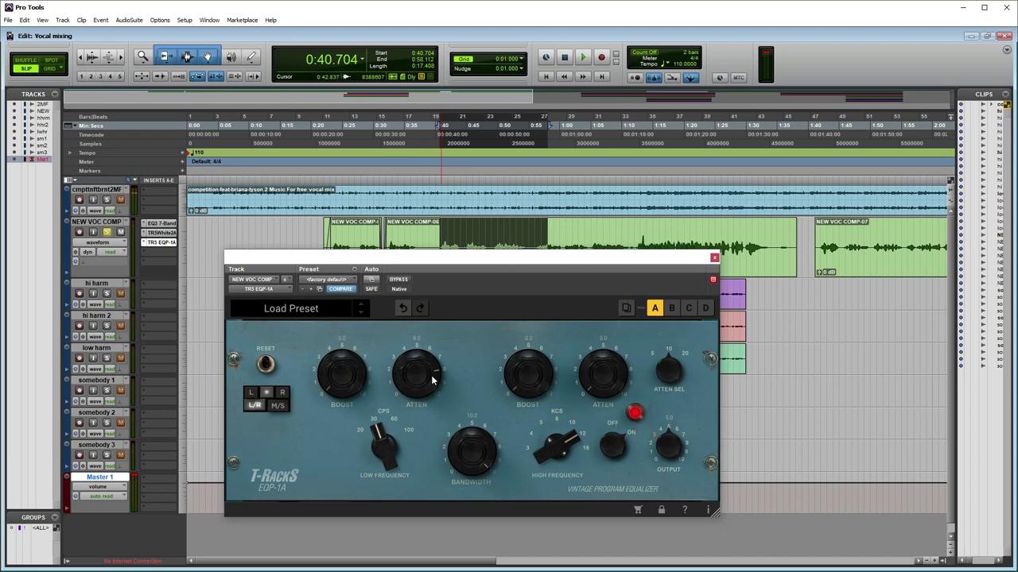
pyautogui.moveTo(462, 257); pyautogui.dragTo(466, 287)
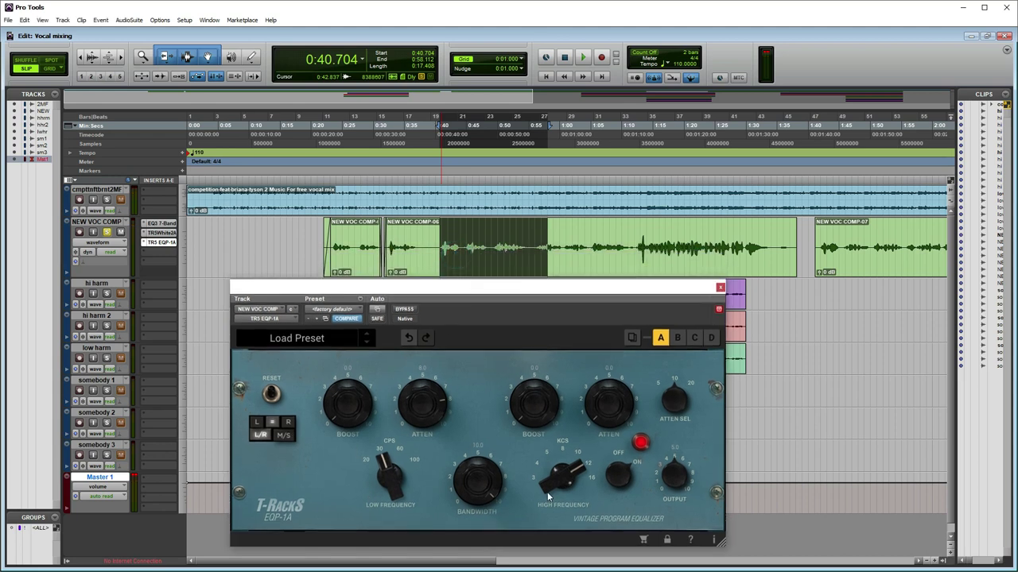
# Step: Replay the selected passage to judge the low-frequency attenuation on the vocal
pyautogui.press('space')
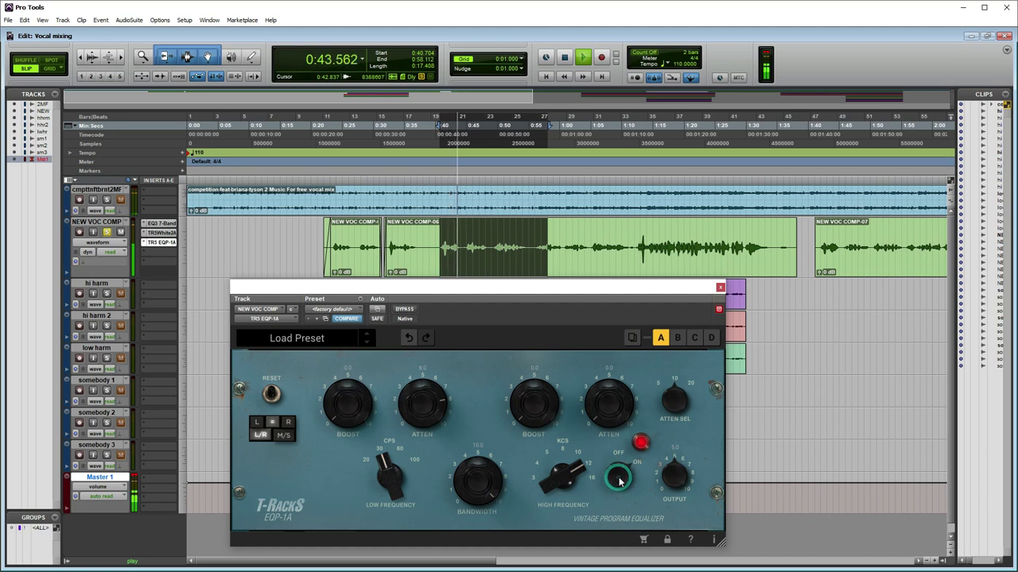
pyautogui.press('space')
pyautogui.press('space')
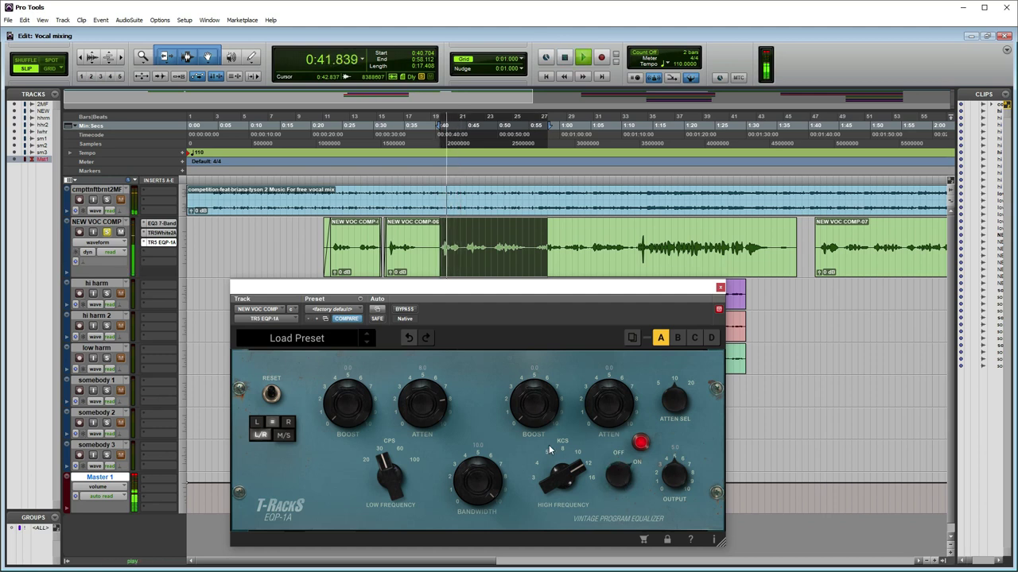
pyautogui.press('space')
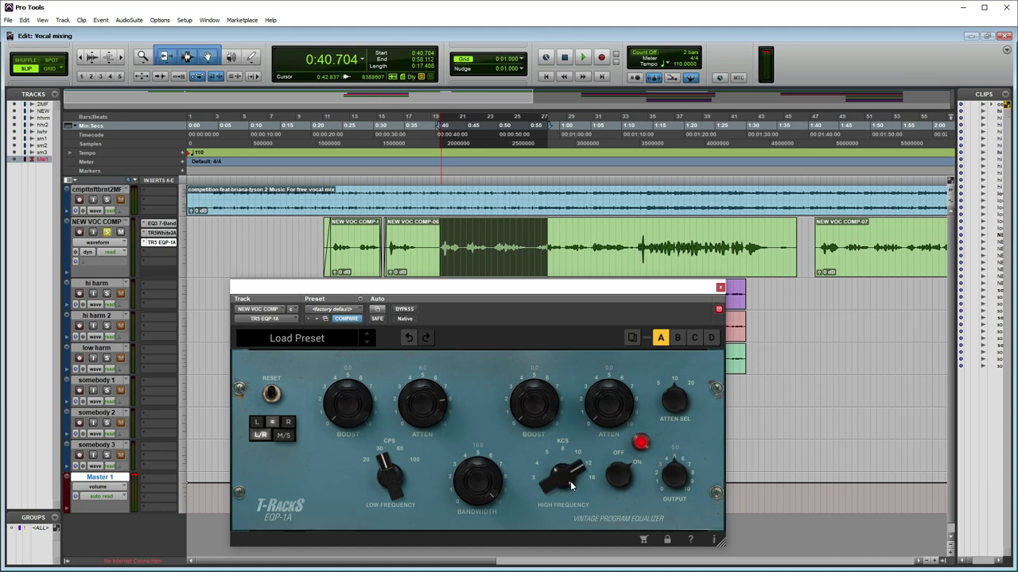
# Step: Set the EQP-1A's high frequency to 10 KCS and raise its high-frequency boost during playback
pyautogui.moveTo(576, 477); pyautogui.dragTo(566, 497)
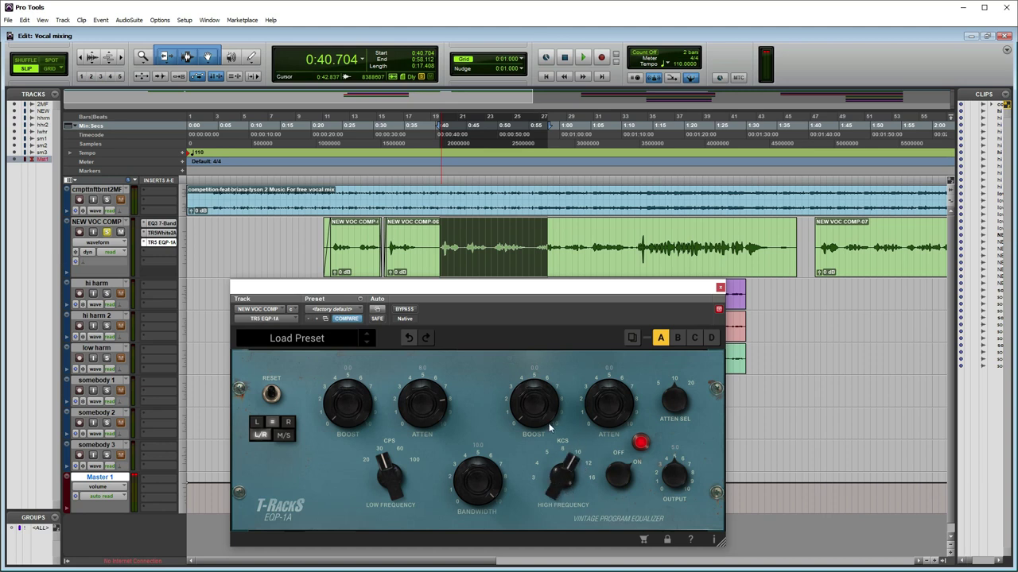
pyautogui.moveTo(532, 415); pyautogui.dragTo(515, 394)
pyautogui.press('space')
pyautogui.moveTo(538, 404); pyautogui.dragTo(544, 399)
# Step: Set the EQP-1A's high-frequency attenuation to about 5.5 while replaying the selected vocal passage
pyautogui.moveTo(601, 415); pyautogui.dragTo(620, 368)
pyautogui.press('space')
pyautogui.press('space')
pyautogui.press('space')
pyautogui.press('space')
pyautogui.moveTo(601, 415); pyautogui.dragTo(602, 426)
pyautogui.press('space')
pyautogui.moveTo(614, 419)
pyautogui.mouseDown()
pyautogui.moveTo(597, 437)
pyautogui.moveTo(606, 412)
pyautogui.mouseUp()
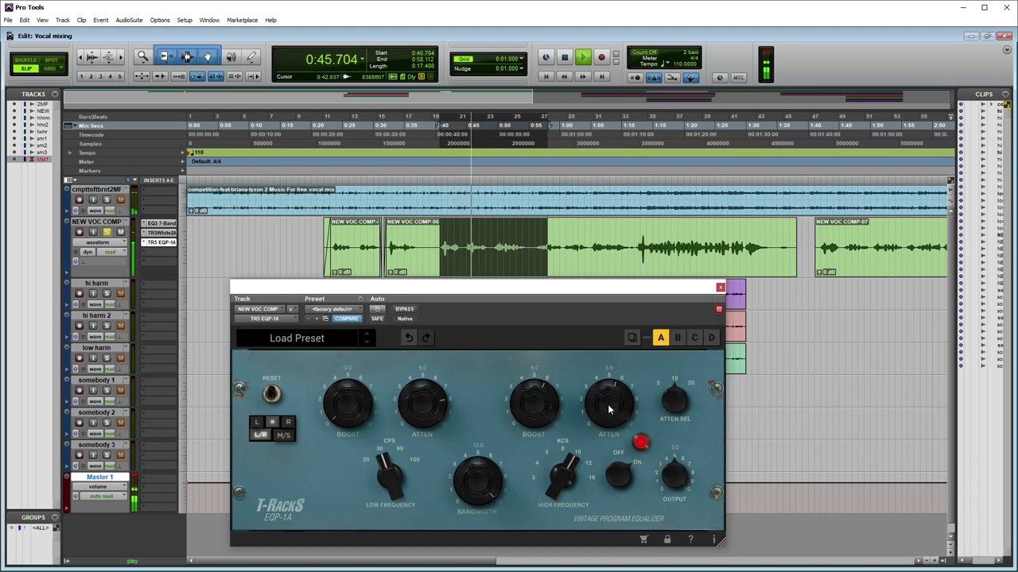
# Step: Switch the EQP-1A off and back on during repeated playback to compare the vocal with and without it
pyautogui.click(626, 477)
pyautogui.click(625, 478)
pyautogui.press('space')
pyautogui.press('space')
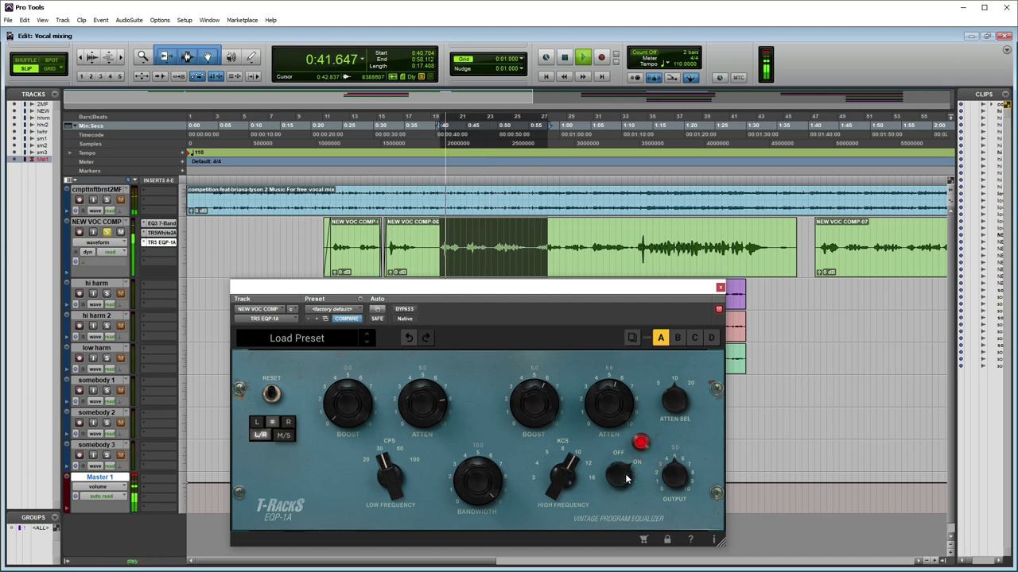
pyautogui.press('space')
pyautogui.press('space')
pyautogui.click(626, 478)
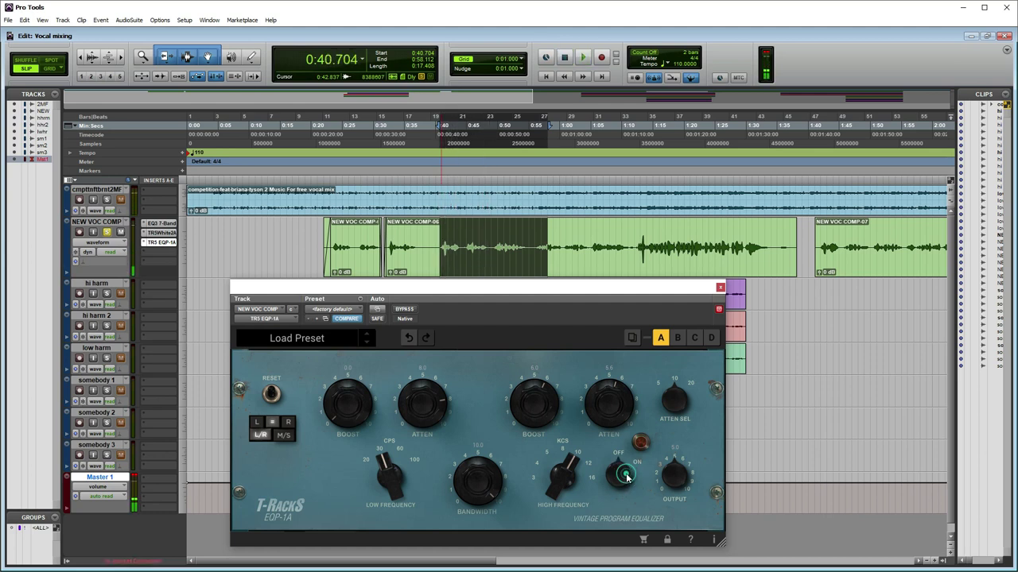
pyautogui.press('space')
pyautogui.click(625, 478)
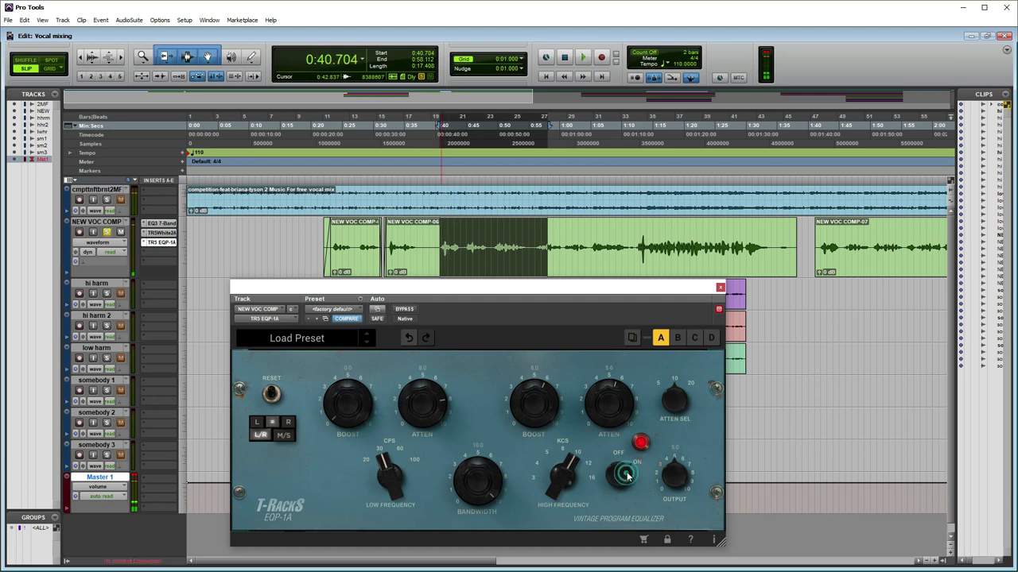
# Step: Close the EQP-1A, insert FabFilter Pro-DS (mono) after it on NEW VOC COMP and move the de-esser's window clear of the vocal clips
pyautogui.click(719, 288)
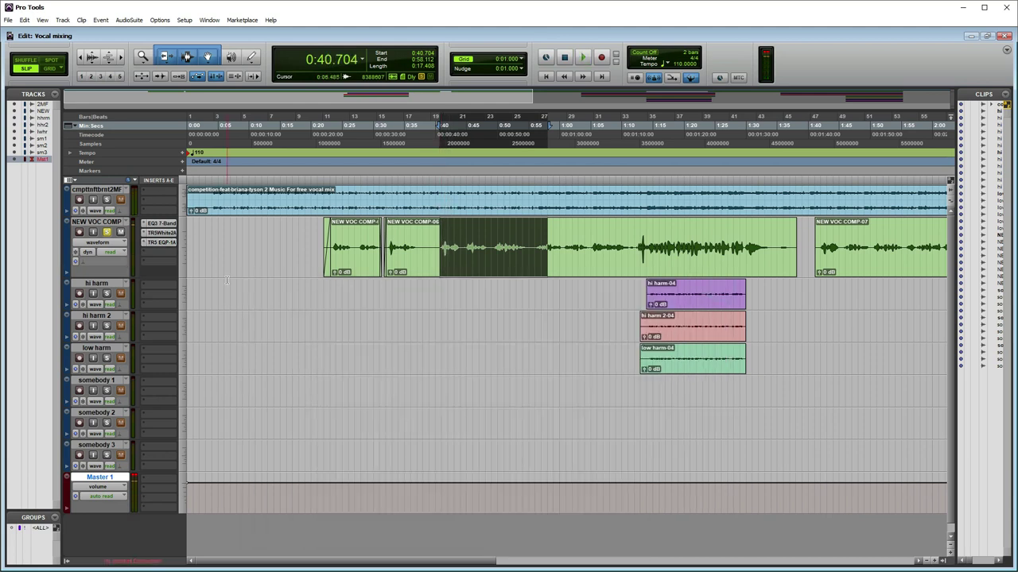
pyautogui.click(151, 252)
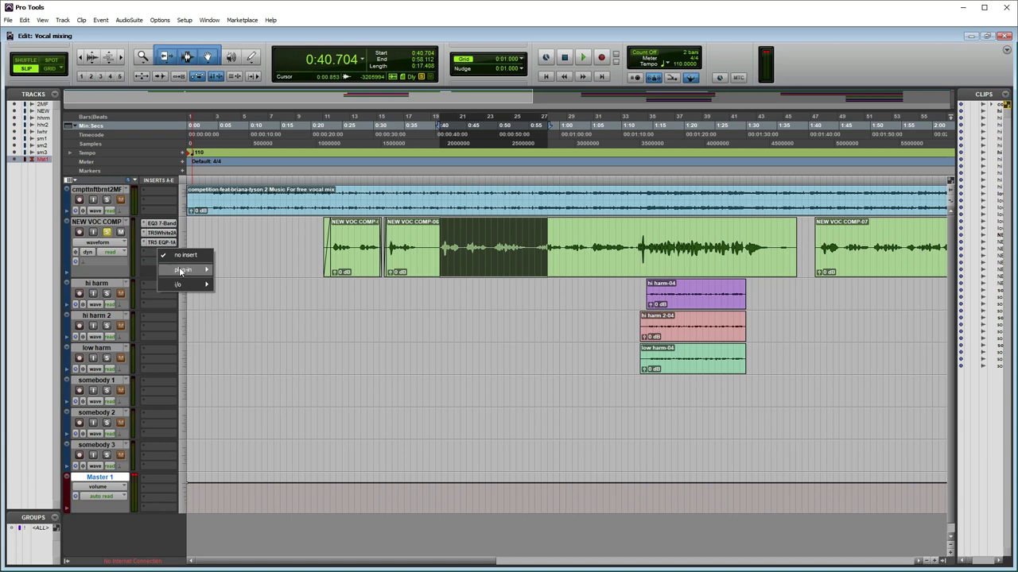
pyautogui.moveTo(181, 271)
pyautogui.moveTo(255, 281)
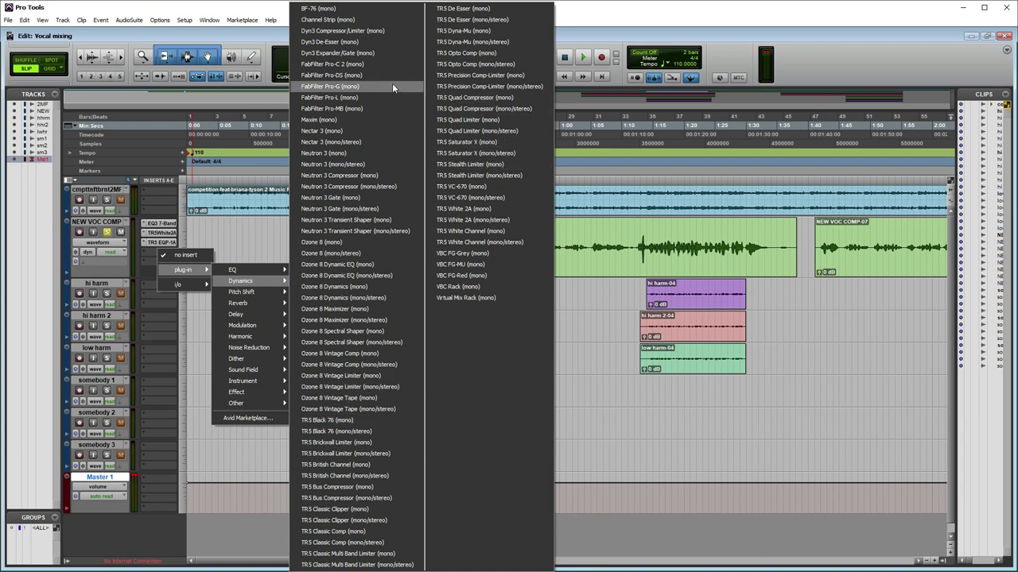
pyautogui.click(357, 78)
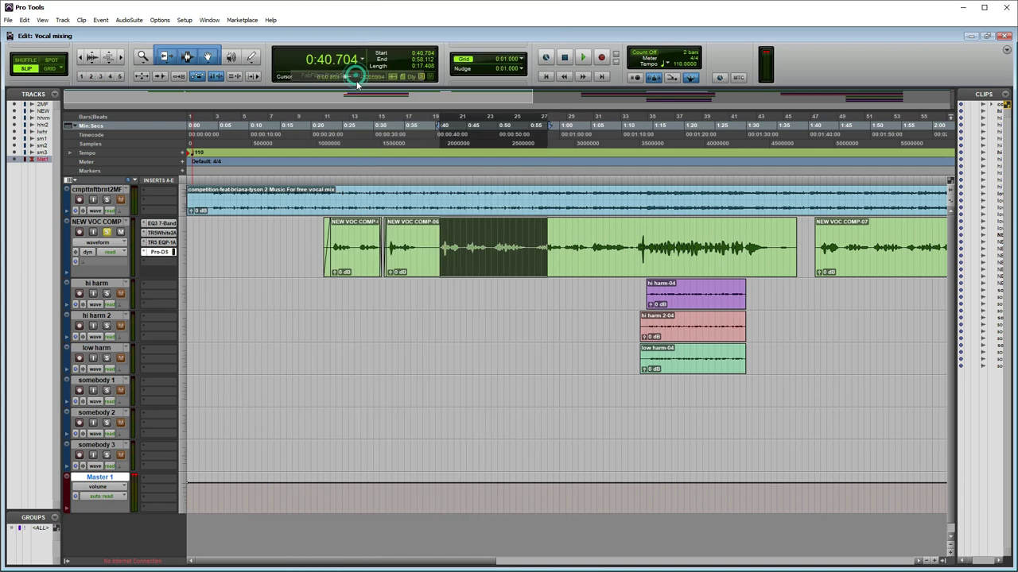
pyautogui.moveTo(405, 280); pyautogui.dragTo(440, 352)
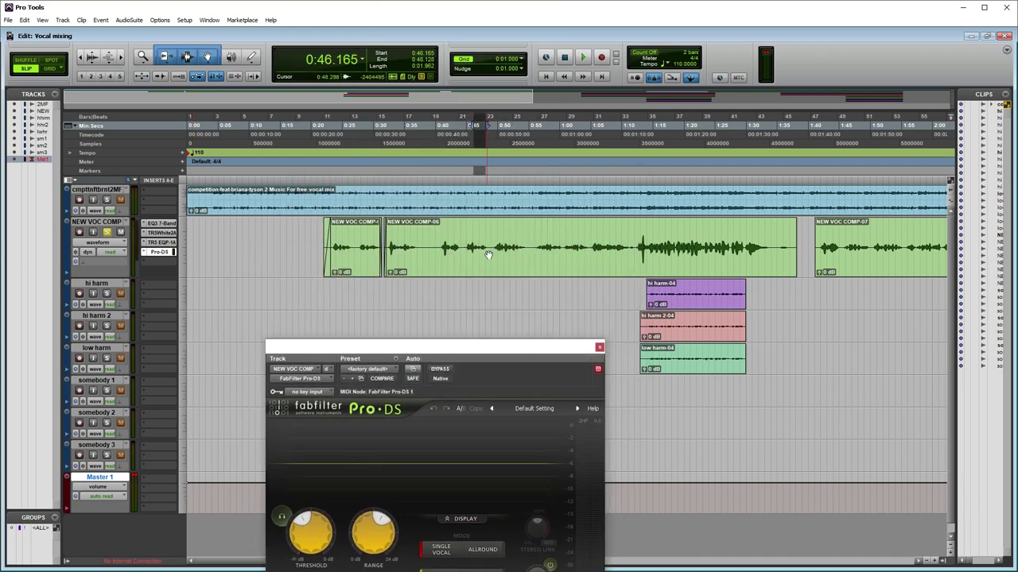
# Step: Play the NEW VOC COMP-06 clip from its start through Pro-DS to see which sounds the de-esser detects
pyautogui.click(488, 246)
pyautogui.scroll(3, 488, 246)
pyautogui.press('space')
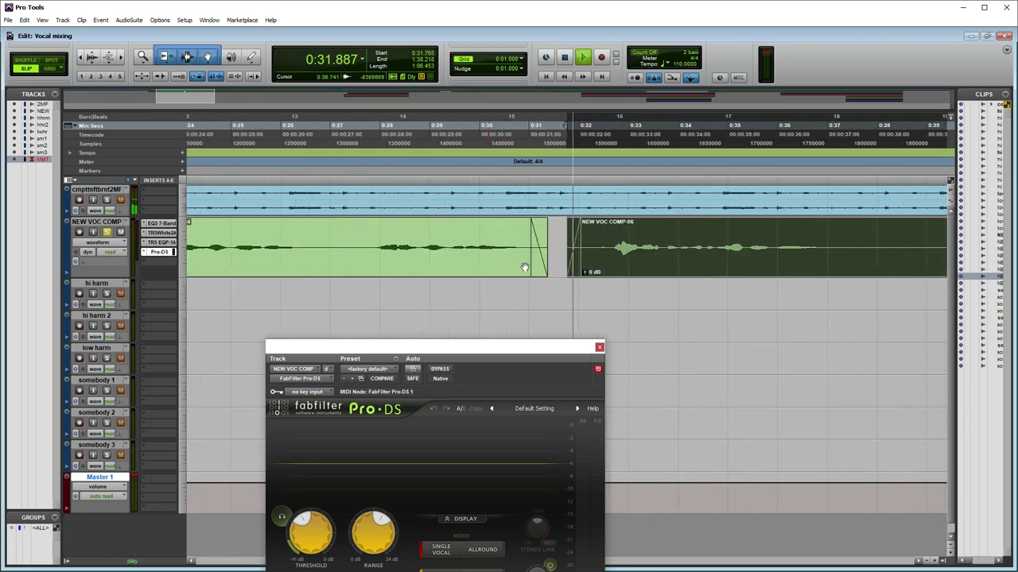
pyautogui.scroll(-4, 529, 267)
pyautogui.scroll(1, 544, 264)
pyautogui.scroll(1, 543, 264)
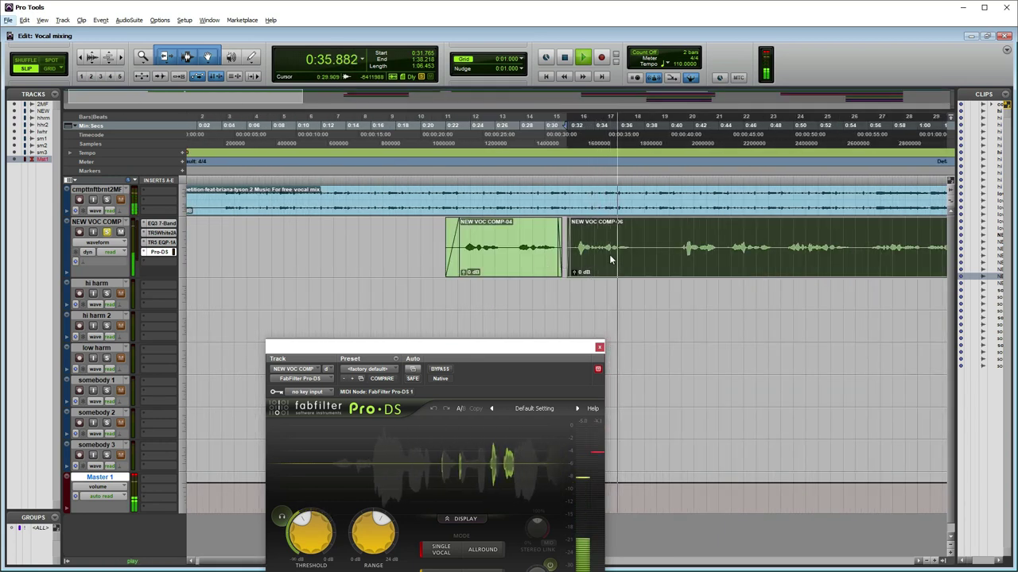
# Step: Select the vocal passage from about 0:41.0 to 0:49.4 and play it through Pro-DS
pyautogui.click(681, 242)
pyautogui.moveTo(681, 243); pyautogui.dragTo(786, 248)
pyautogui.press('space')
pyautogui.press('space')
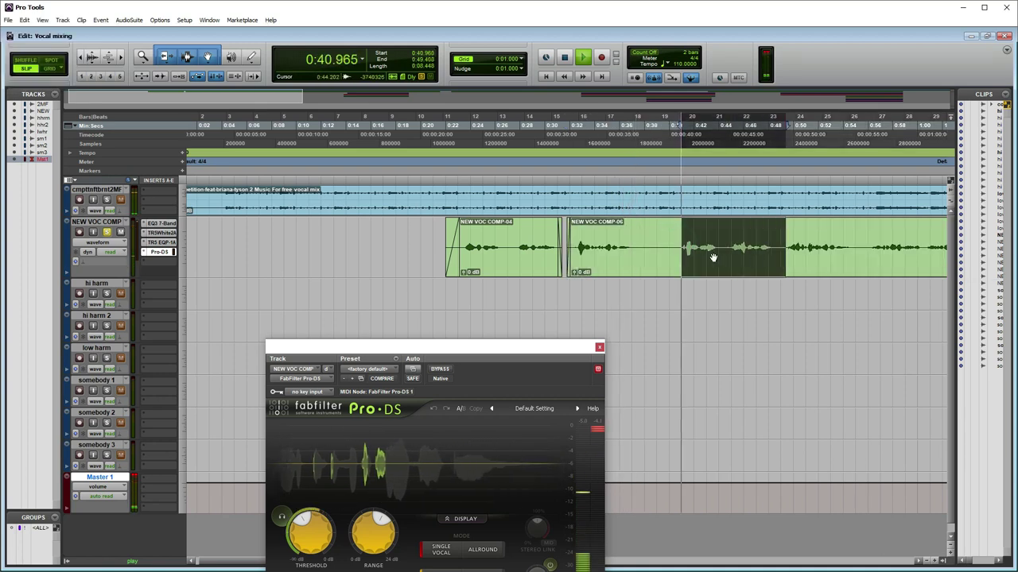
pyautogui.scroll(-1, 699, 255)
pyautogui.scroll(3, 680, 252)
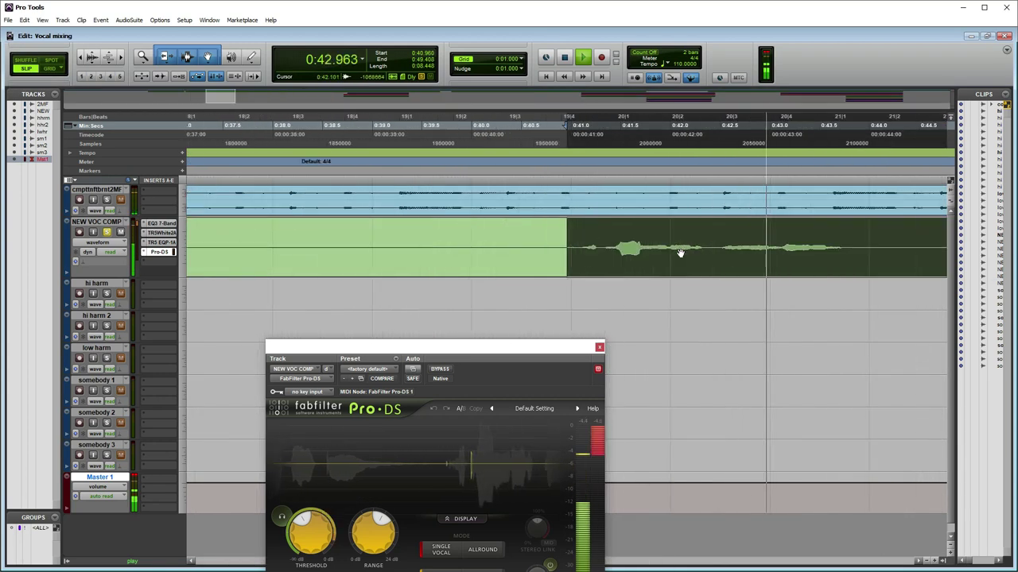
pyautogui.scroll(-1, 680, 252)
pyautogui.press('space')
# Step: Select the vocal phrase from about 0:41.0 to 0:44.3, move Pro-DS aside, and enlarge the waveforms and track heights
pyautogui.moveTo(650, 241); pyautogui.dragTo(568, 242)
pyautogui.scroll(2, 742, 257)
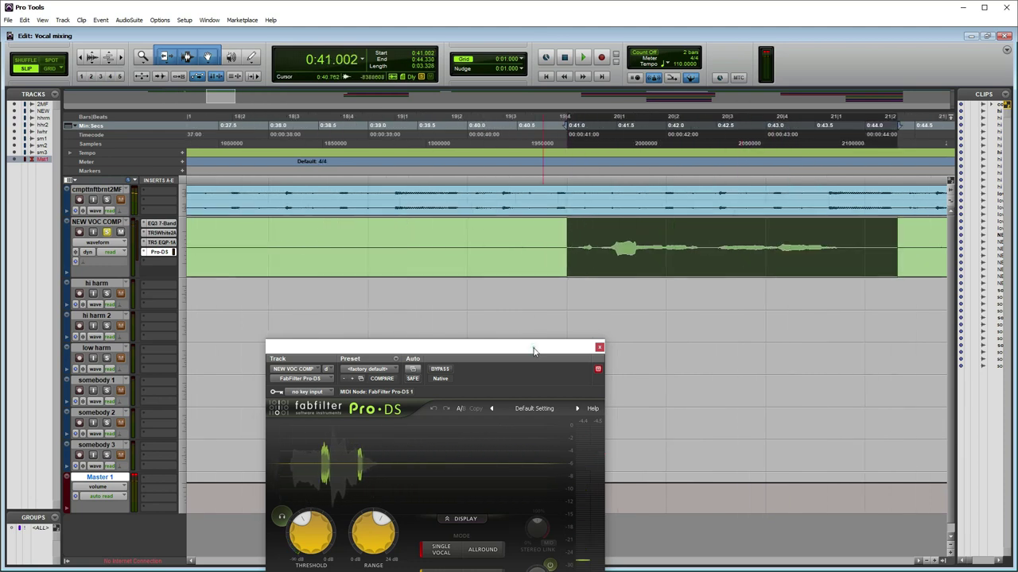
pyautogui.moveTo(533, 348); pyautogui.dragTo(476, 174)
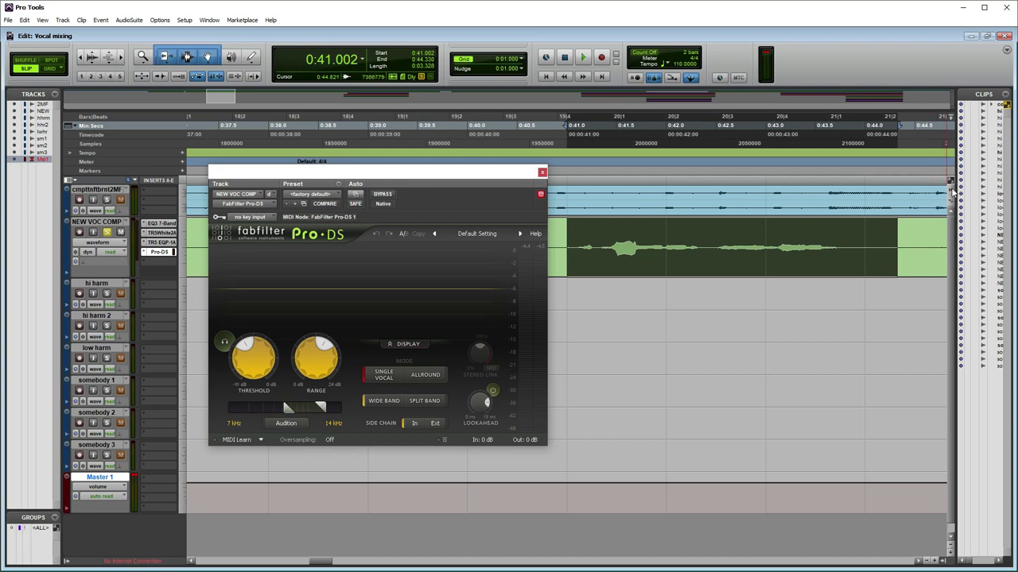
pyautogui.click(952, 186)
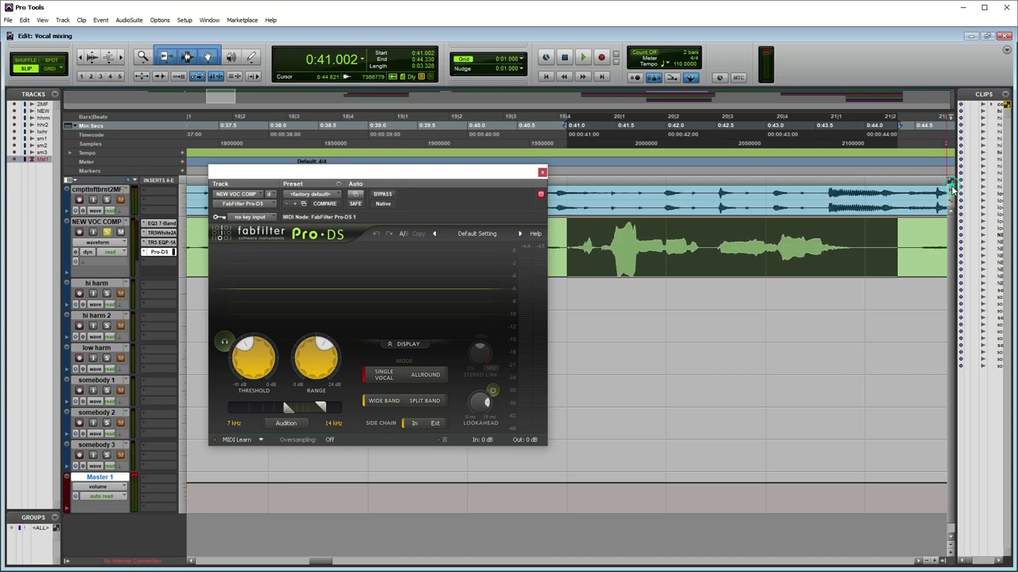
pyautogui.click(952, 557)
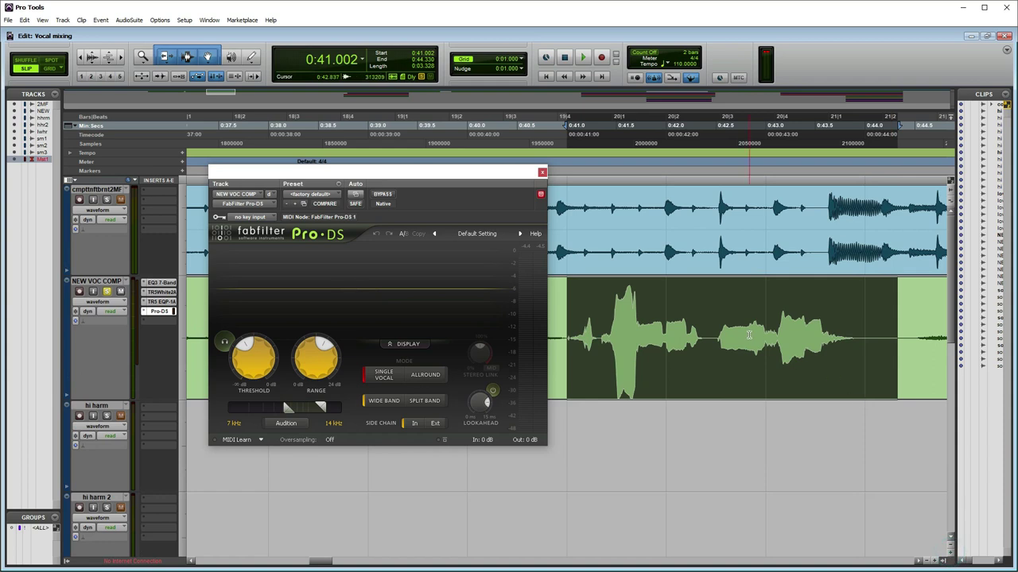
# Step: Examine the vocal waveform up close and select the short sibilant section from about 0:43.0 to 0:43.1
pyautogui.click(749, 335)
pyautogui.press('t')
pyautogui.press('t')
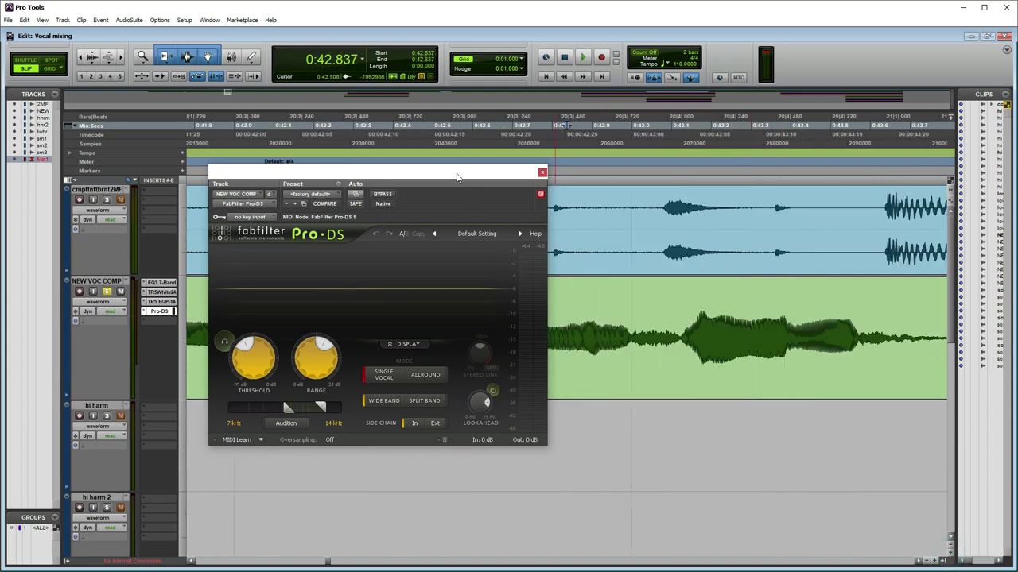
pyautogui.moveTo(445, 172); pyautogui.dragTo(266, 177)
pyautogui.press('t')
pyautogui.moveTo(700, 336); pyautogui.dragTo(767, 335)
pyautogui.moveTo(792, 332); pyautogui.dragTo(795, 334)
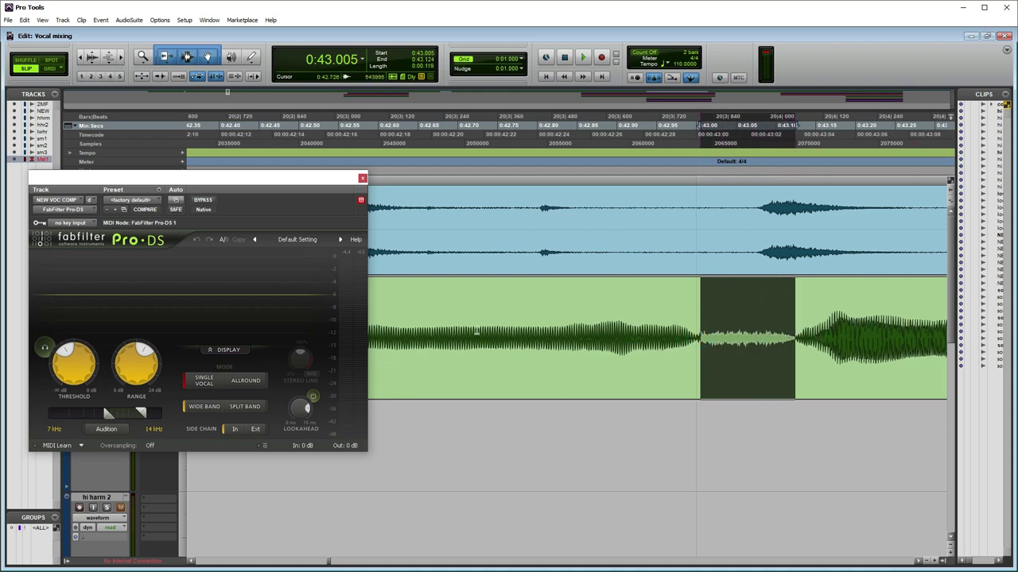
pyautogui.moveTo(701, 335); pyautogui.dragTo(793, 335)
# Step: Place the edit cursor at about 0:40.6, just before the loud vocal phrase, and move Pro-DS clear of it
pyautogui.scroll(-3, 768, 335)
pyautogui.click(623, 322)
pyautogui.scroll(-2, 626, 322)
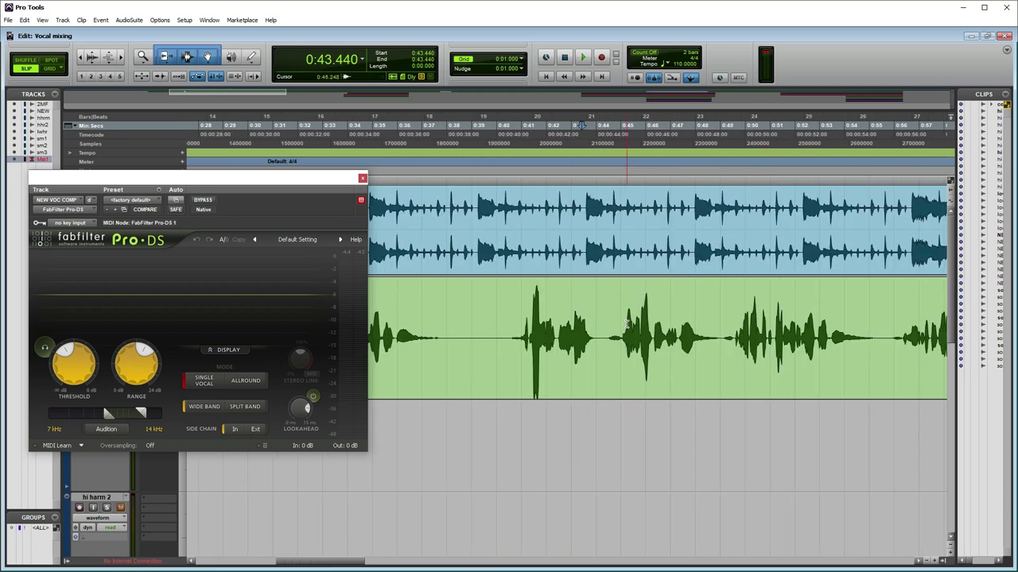
pyautogui.click(512, 332)
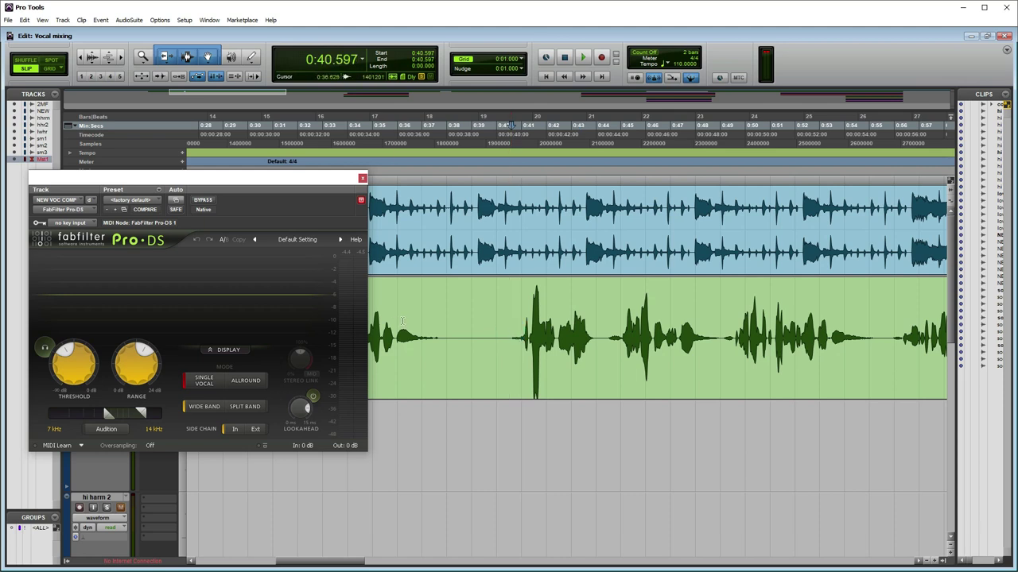
pyautogui.moveTo(235, 169); pyautogui.dragTo(348, 177)
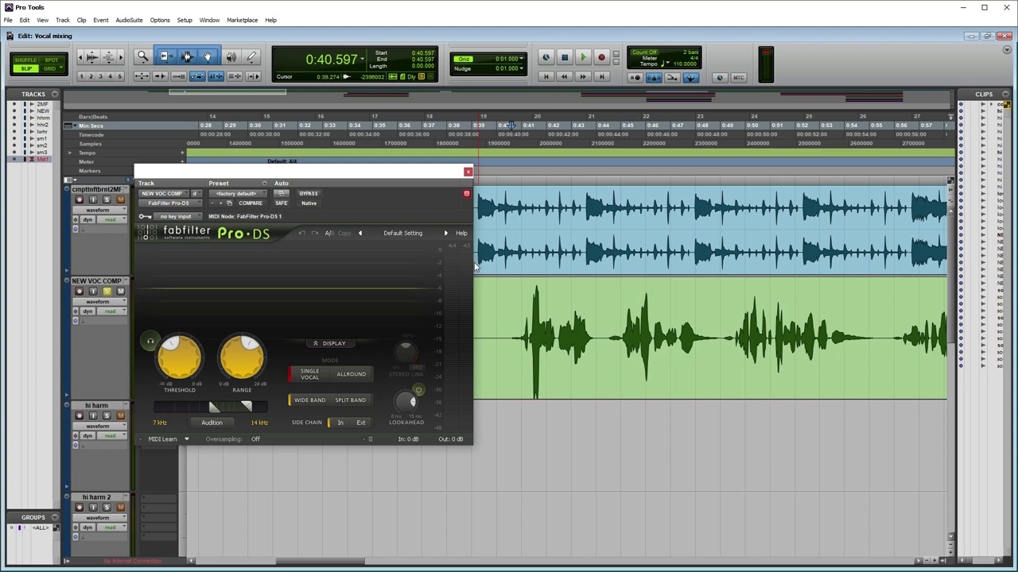
# Step: Play the vocal from about 0:40.6 through Pro-DS and audition only the sibilant section from about 0:43.0 to 0:43.1
pyautogui.press('space')
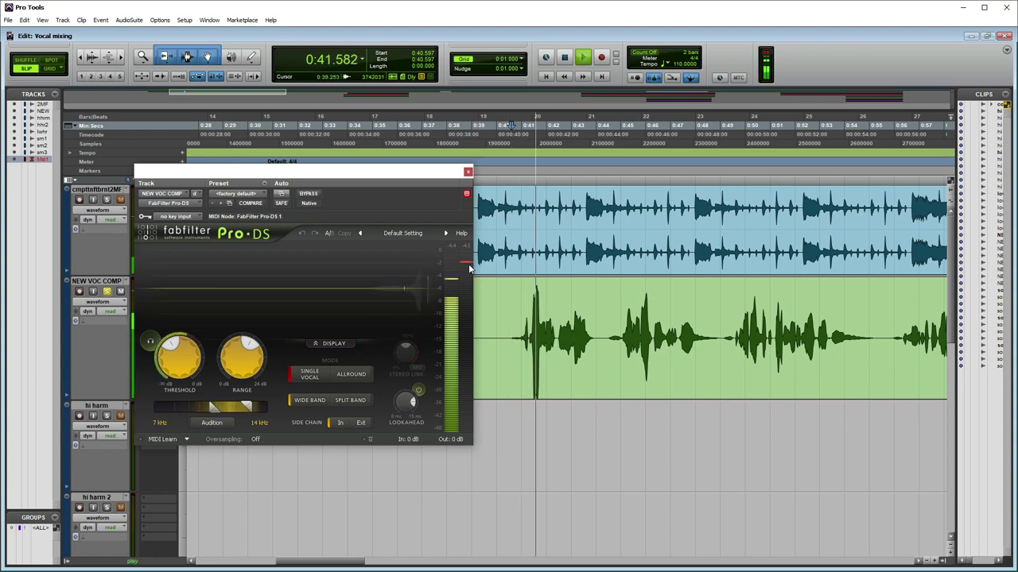
pyautogui.press('space')
pyautogui.click(569, 319)
pyautogui.press('t')
pyautogui.press('t')
pyautogui.press('t')
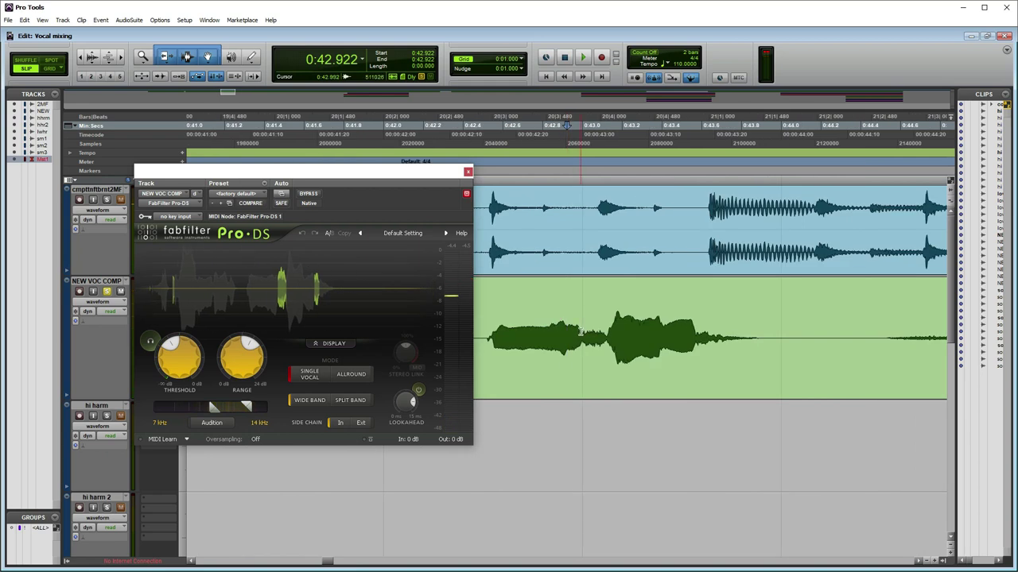
pyautogui.moveTo(580, 329); pyautogui.dragTo(602, 329)
pyautogui.press('space')
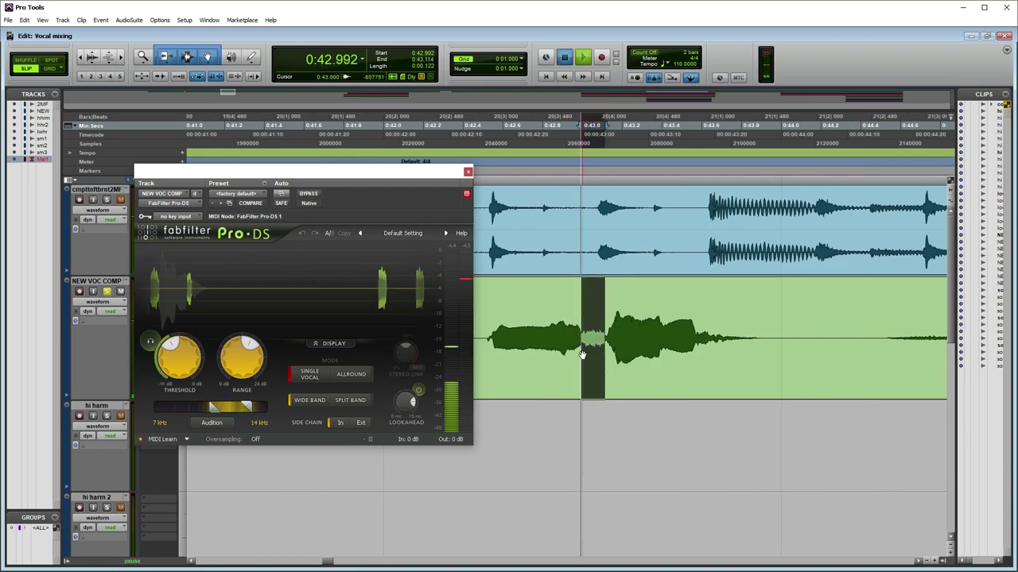
pyautogui.press('space')
# Step: Play the vocal from about 0:40.8, switching Pro-DS's side-chain listening on and off again during playback
pyautogui.press('r')
pyautogui.press('r')
pyautogui.press('r')
pyautogui.click(515, 340)
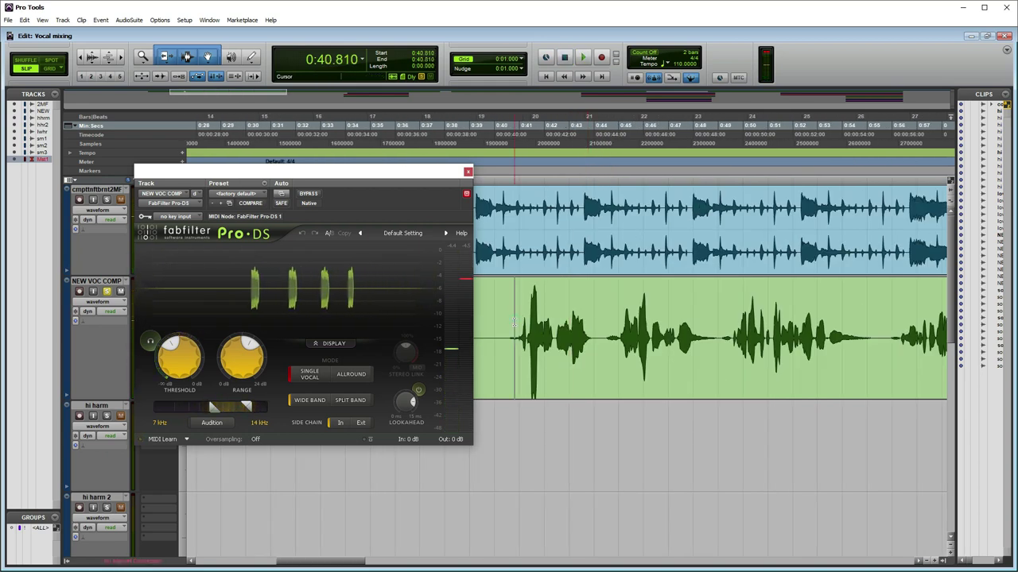
pyautogui.press('space')
pyautogui.click(149, 341)
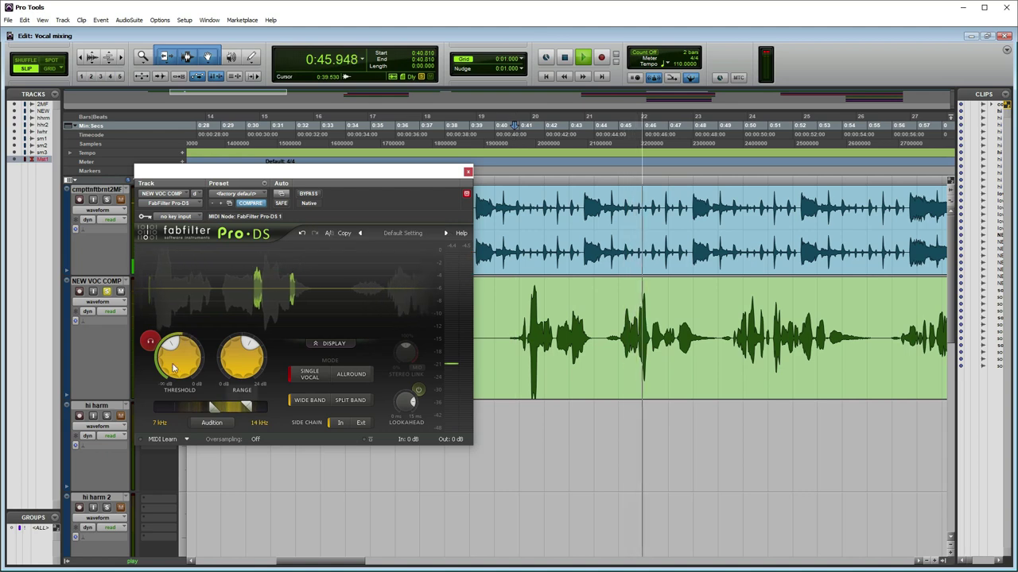
pyautogui.click(154, 343)
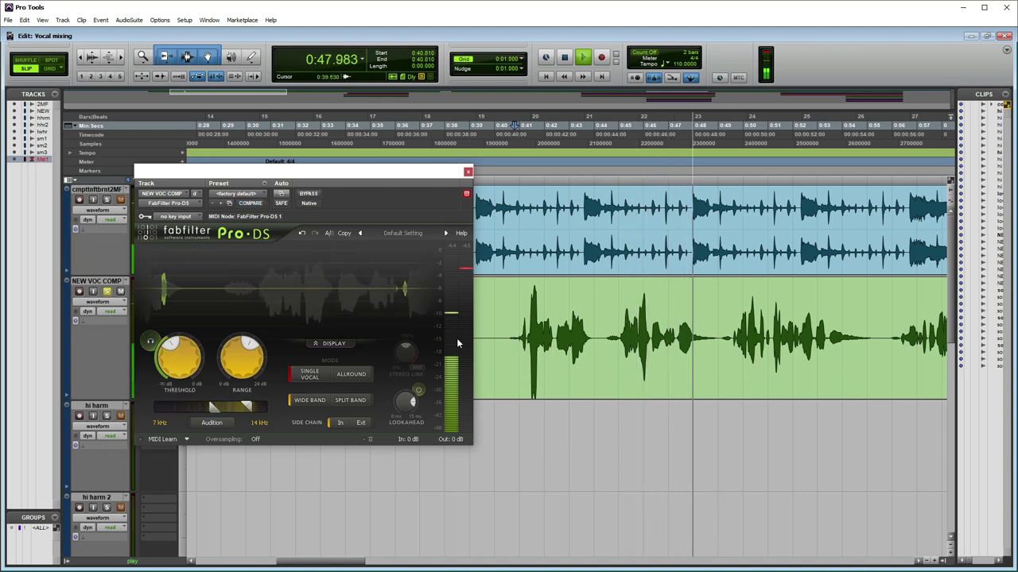
pyautogui.press('space')
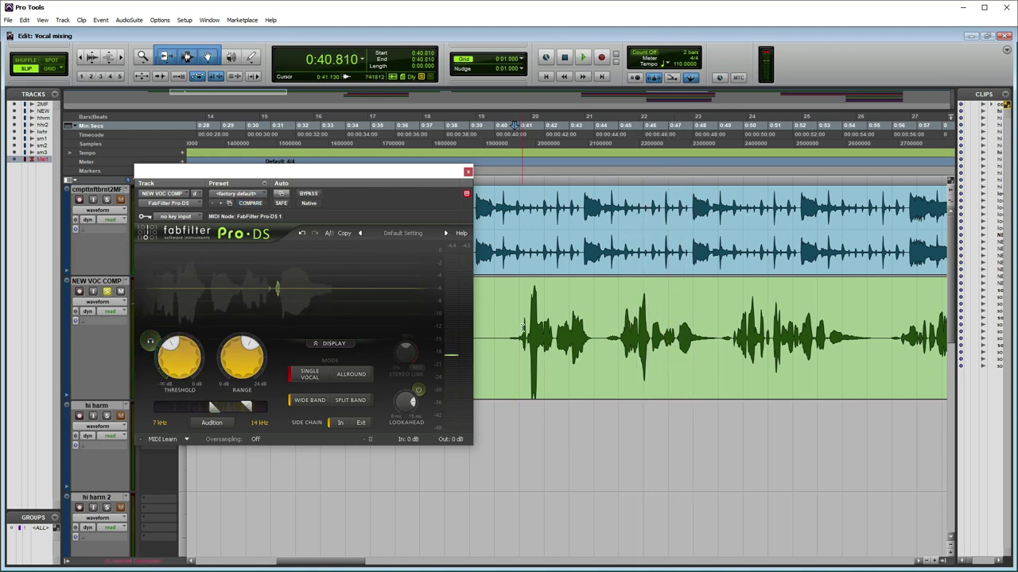
# Step: Select the vocal phrase from about 0:42.5 to 0:44.0, move Pro-DS clear of it, and play it
pyautogui.click(508, 327)
pyautogui.press('r')
pyautogui.press('r')
pyautogui.press('r')
pyautogui.press('t')
pyautogui.press('t')
pyautogui.press('t')
pyautogui.moveTo(370, 170); pyautogui.dragTo(444, 194)
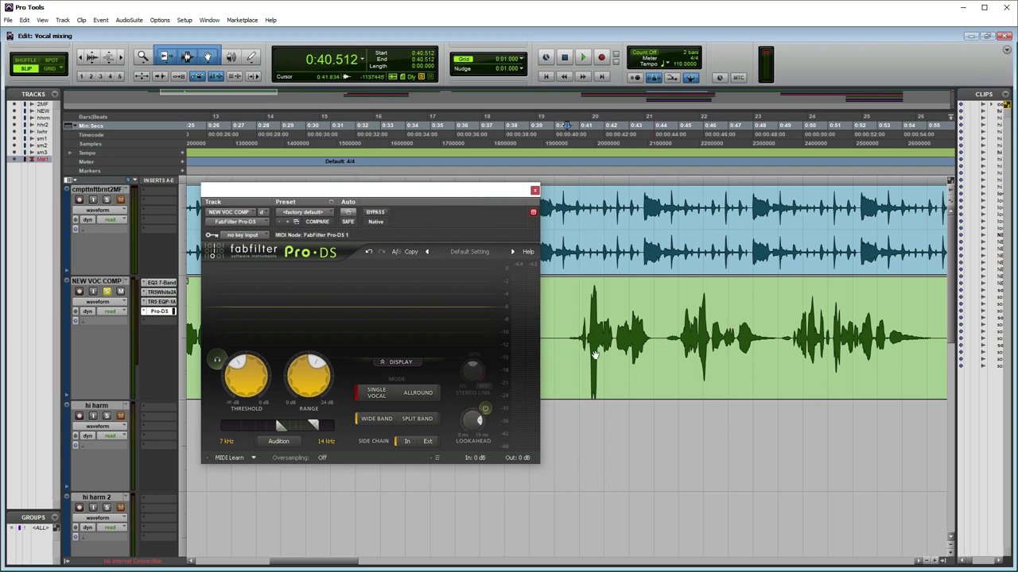
pyautogui.press('t')
pyautogui.moveTo(761, 329); pyautogui.dragTo(913, 334)
pyautogui.press('space')
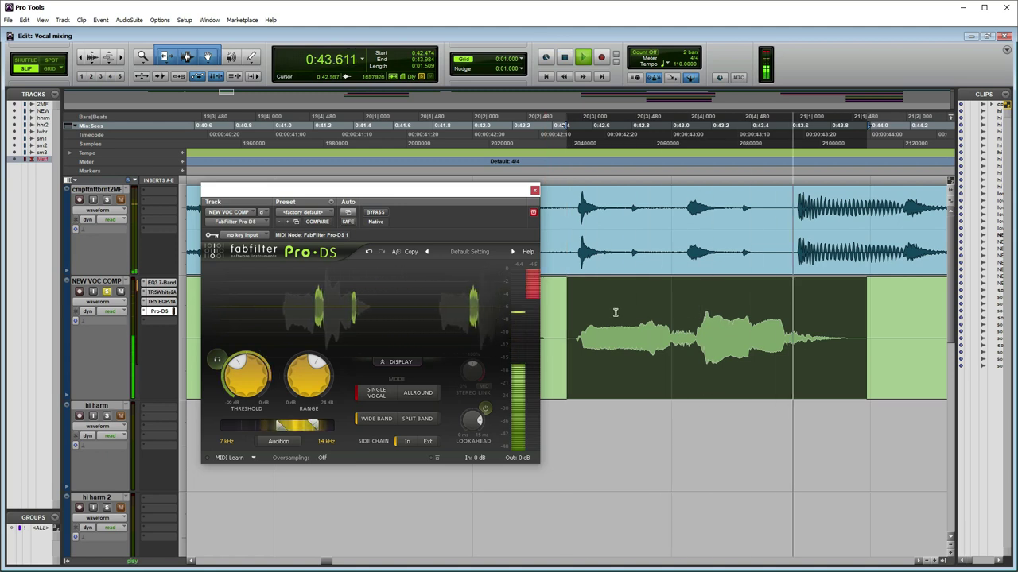
# Step: Compare the phrase with Pro-DS bypassed and active, stop playback, and close the plug-in window
pyautogui.click(375, 213)
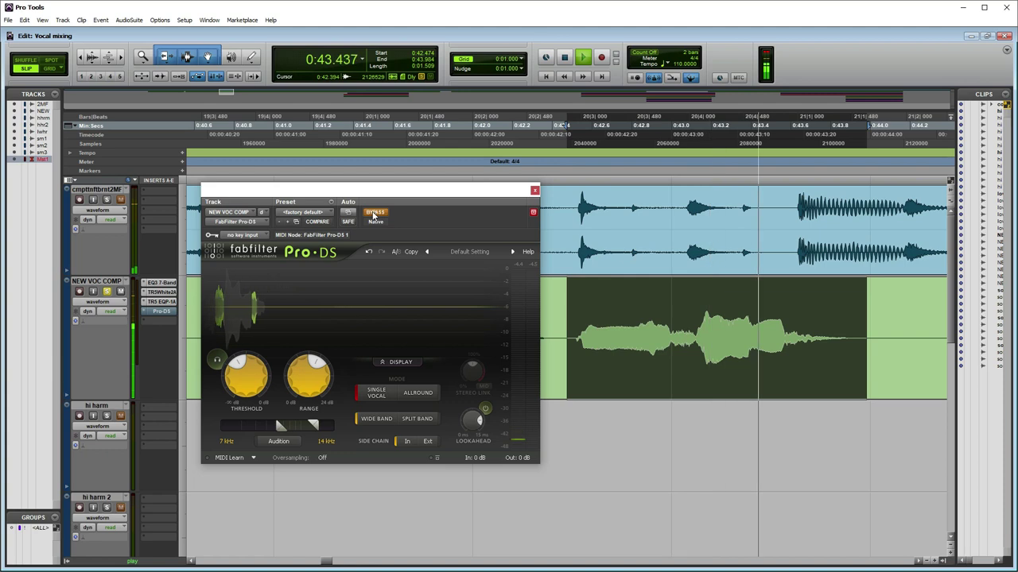
pyautogui.click(374, 212)
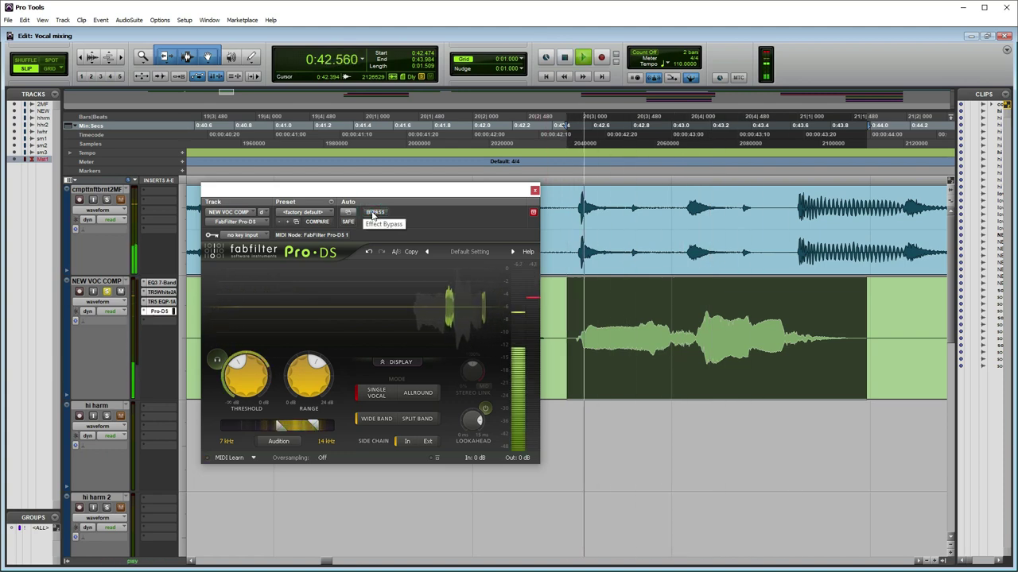
pyautogui.press('space')
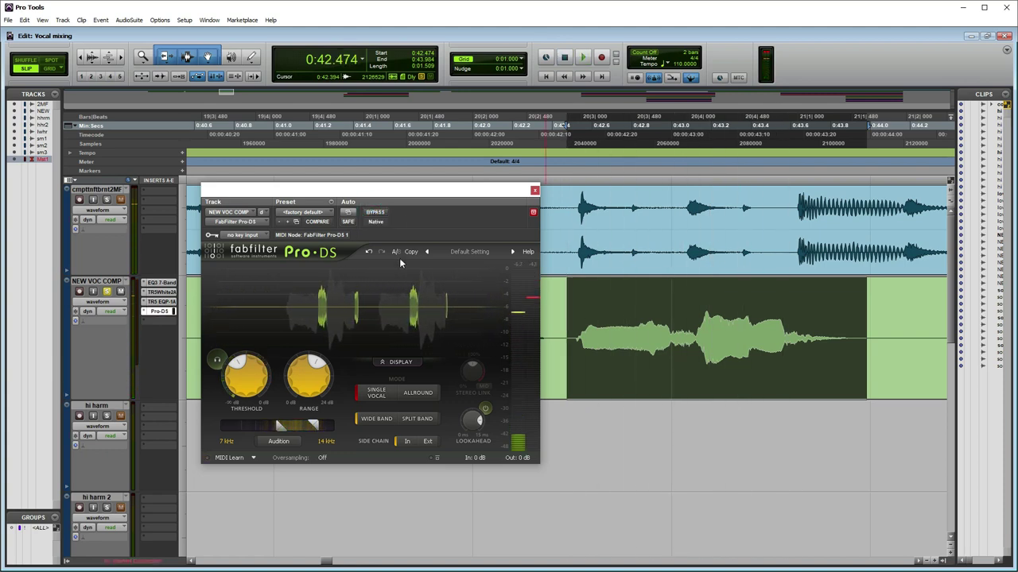
pyautogui.click(534, 191)
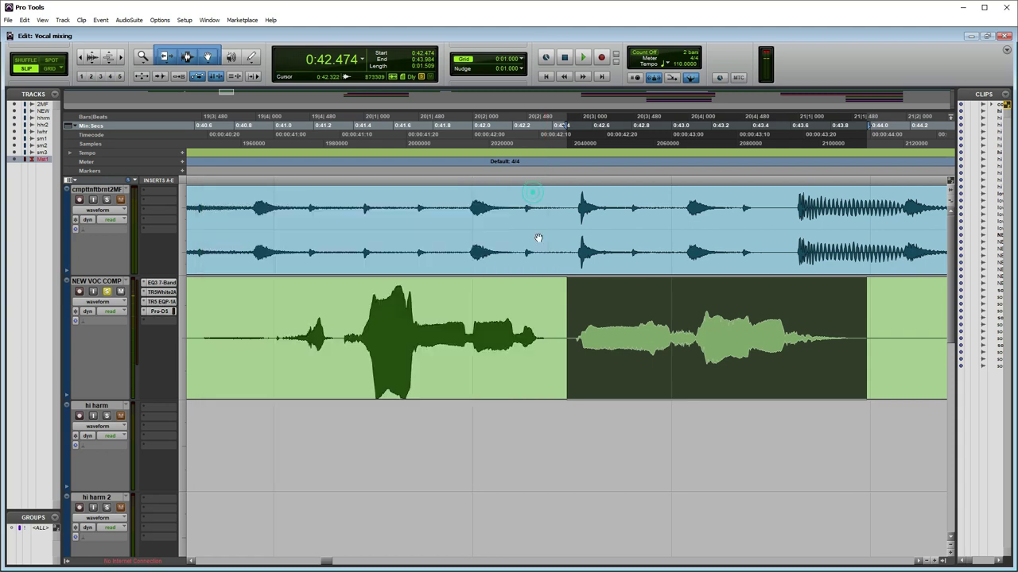
# Step: Play the soloed lead vocal from about 0:40.1 to hear it through the complete insert chain
pyautogui.click(544, 319)
pyautogui.scroll(-3, 544, 319)
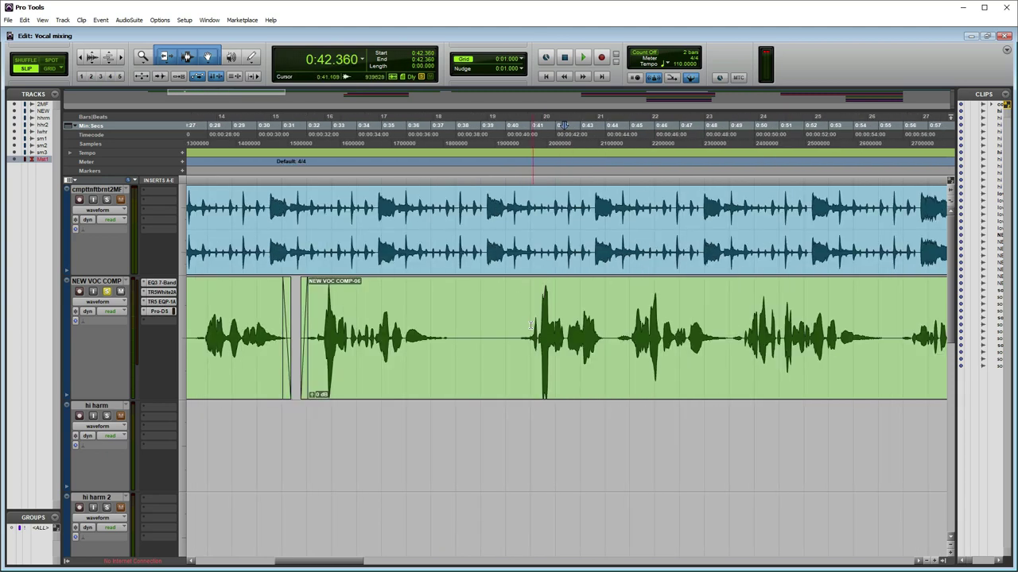
pyautogui.scroll(-4, 523, 328)
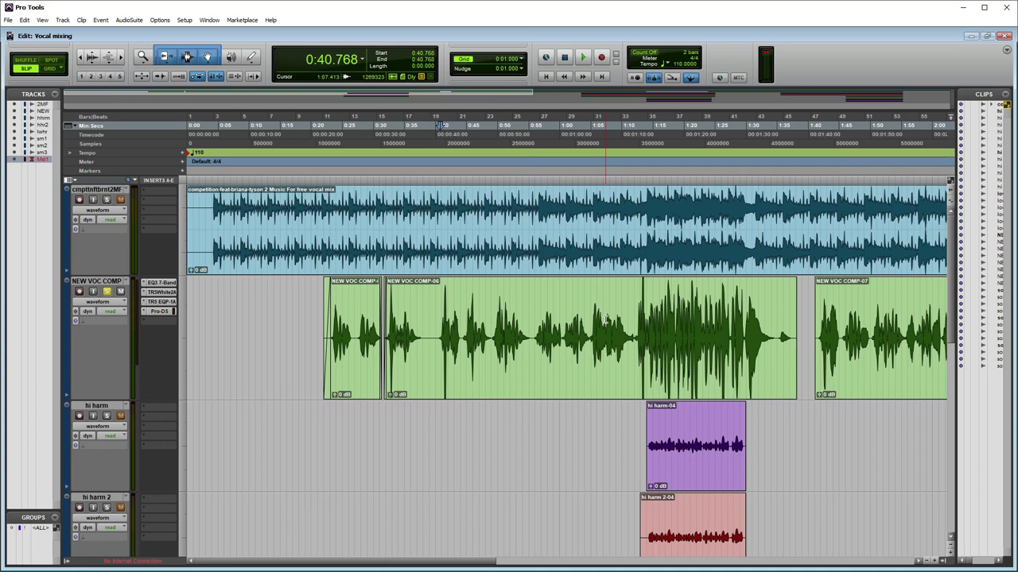
pyautogui.click(158, 320)
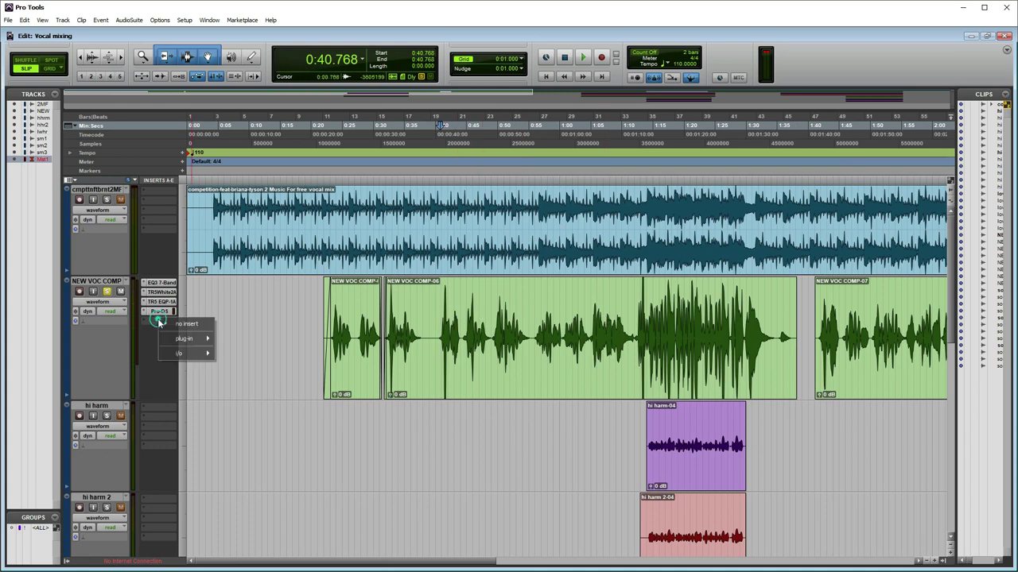
pyautogui.click(292, 302)
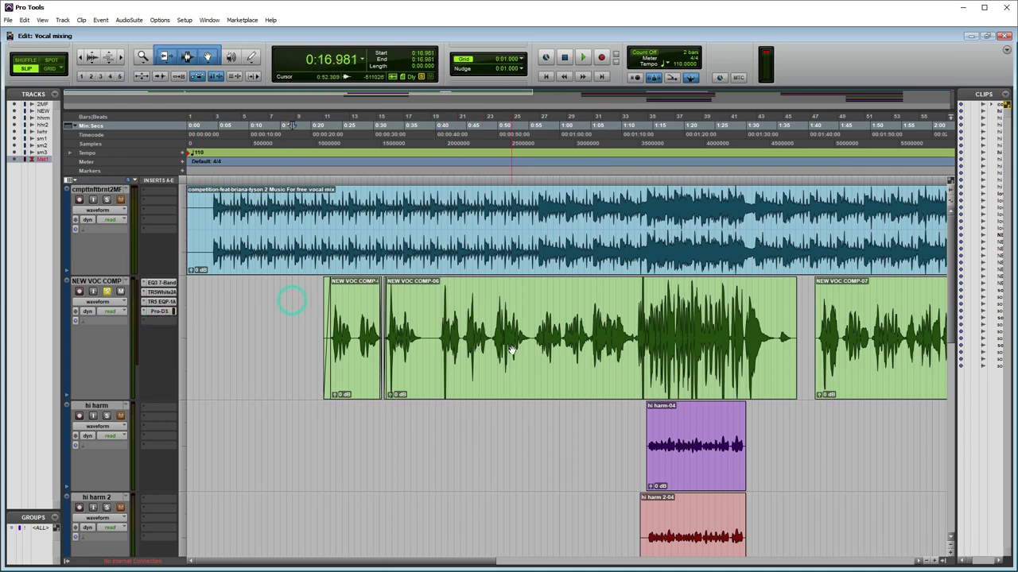
pyautogui.click(437, 336)
pyautogui.press('space')
pyautogui.scroll(4, 537, 338)
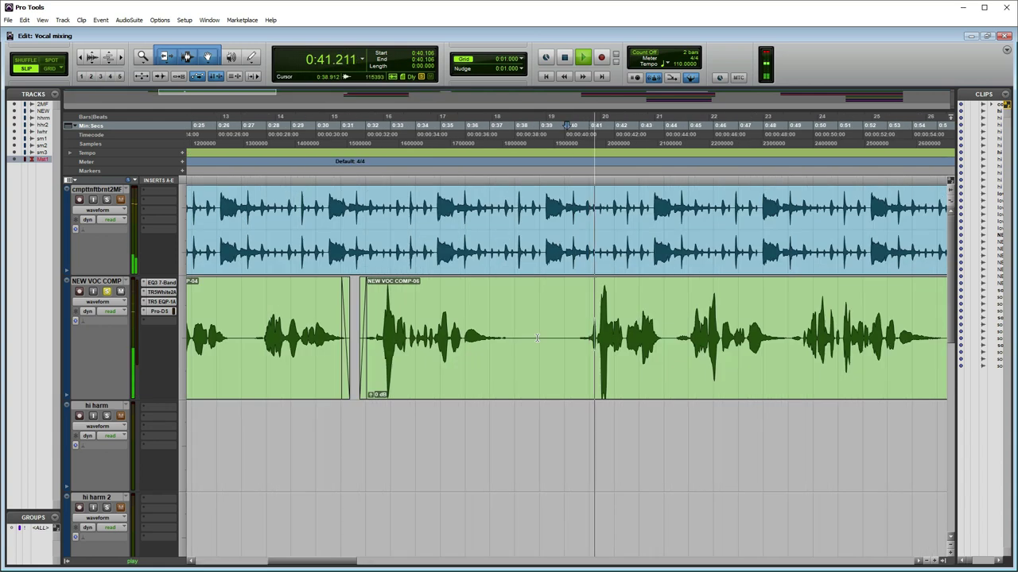
pyautogui.scroll(-1, 537, 338)
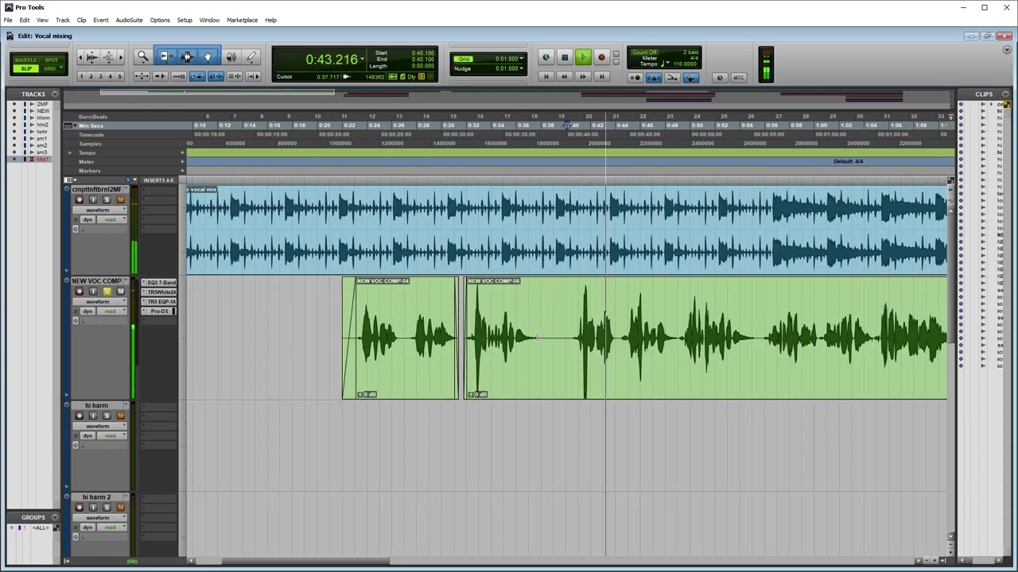
pyautogui.scroll(-1, 537, 338)
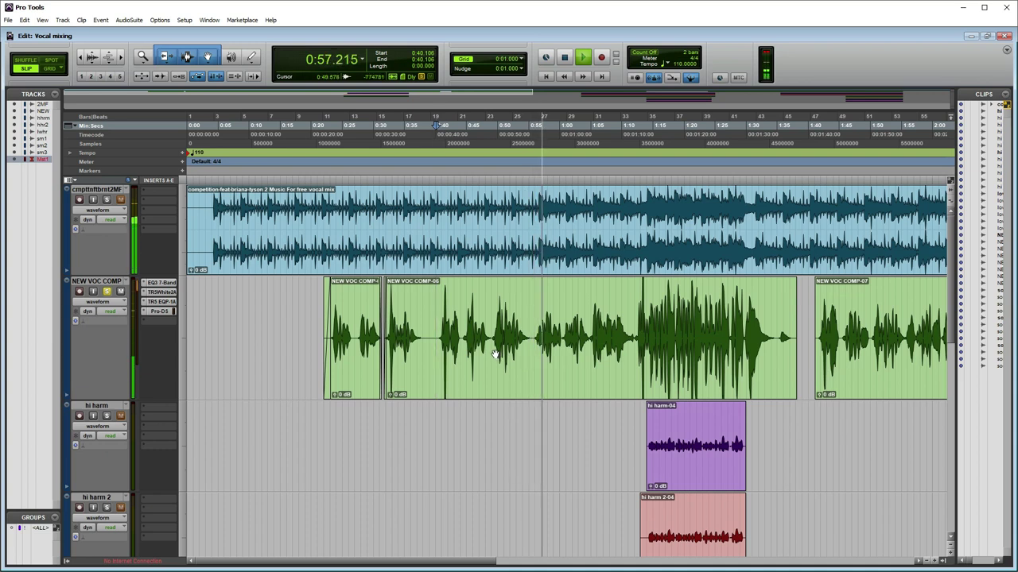
pyautogui.press('space')
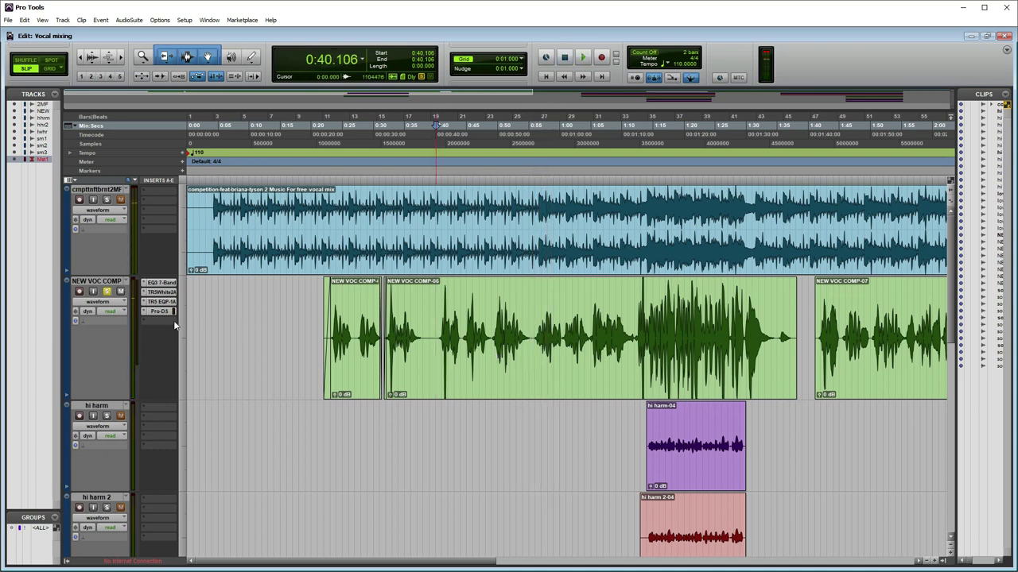
# Step: Select the somebody 3 track, the last audio track above Master 1
pyautogui.click(308, 324)
pyautogui.scroll(-3, 239, 302)
pyautogui.scroll(3, 179, 274)
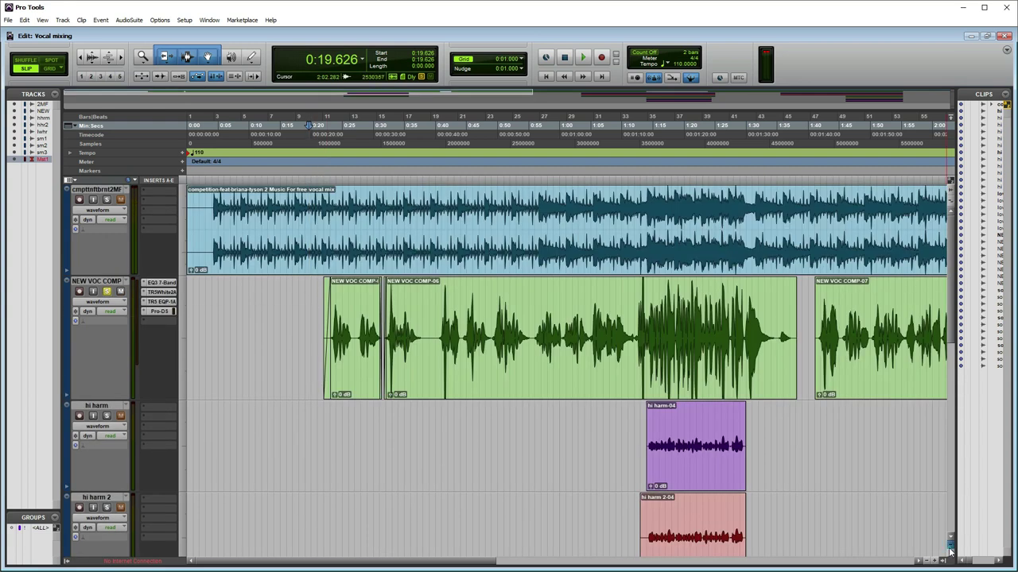
pyautogui.scroll(-4, 950, 549)
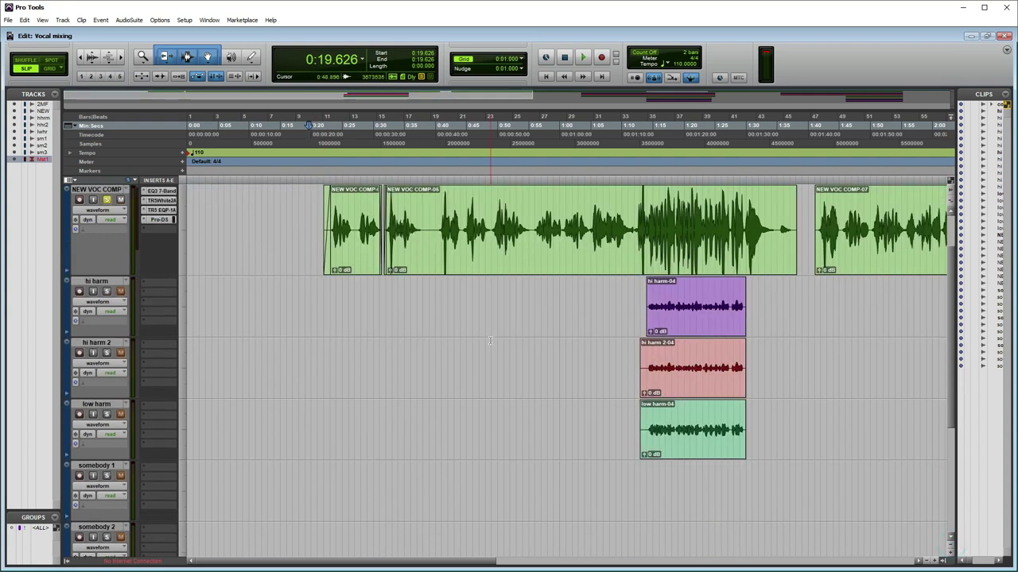
pyautogui.scroll(-3, 490, 340)
pyautogui.scroll(2, 490, 340)
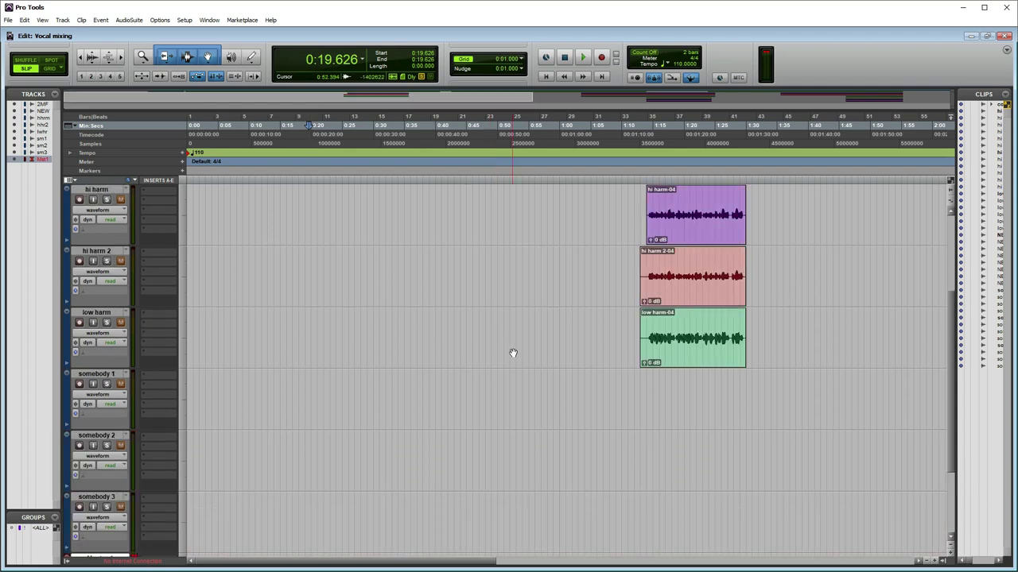
pyautogui.scroll(-3, 601, 371)
pyautogui.scroll(-1, 602, 372)
pyautogui.scroll(-1, 602, 371)
pyautogui.scroll(1, 602, 372)
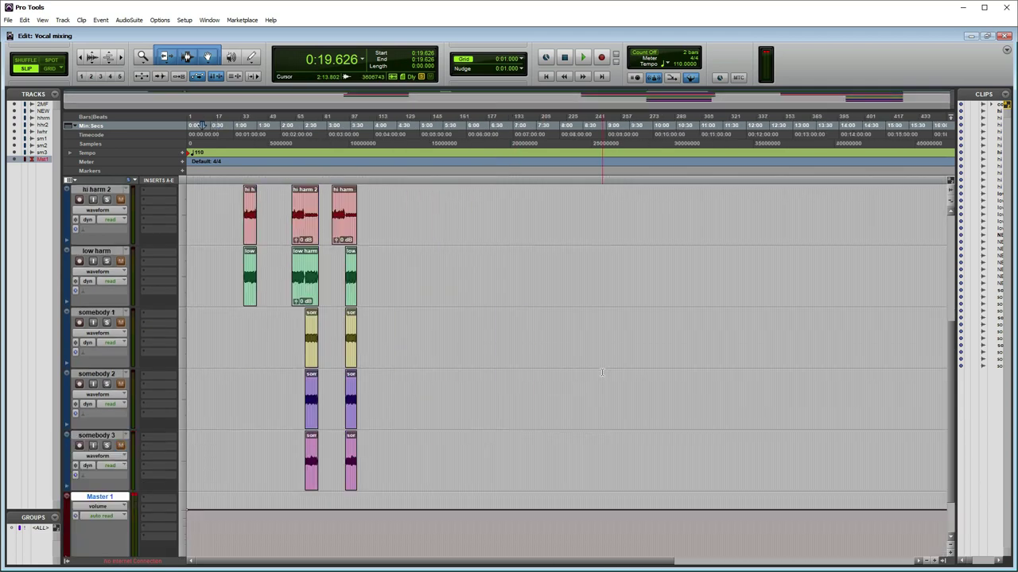
pyautogui.scroll(-1, 602, 371)
pyautogui.click(109, 382)
# Step: Create three new stereo Aux Input tracks below the somebody 3 track
pyautogui.click(101, 19)
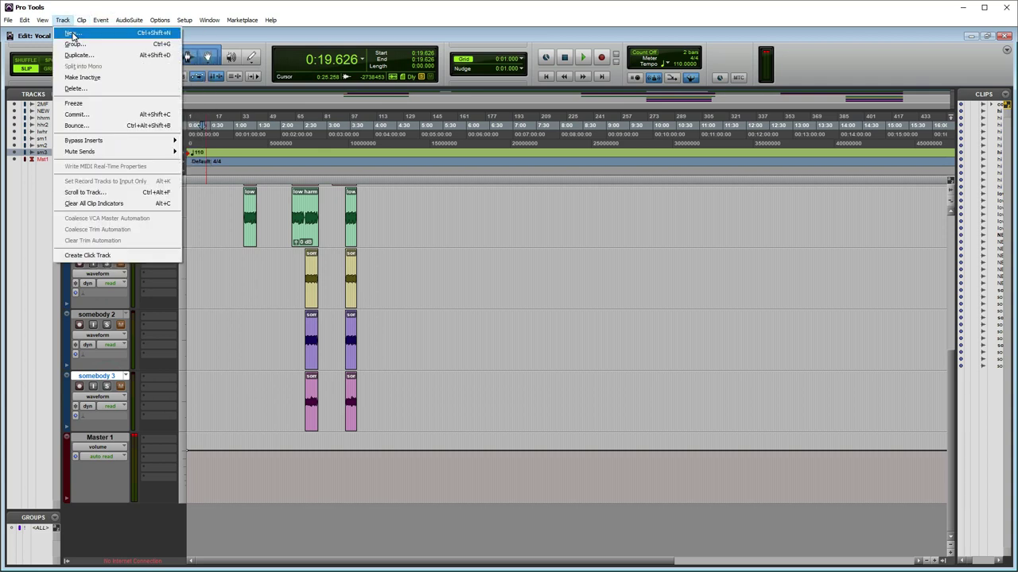
pyautogui.click(72, 35)
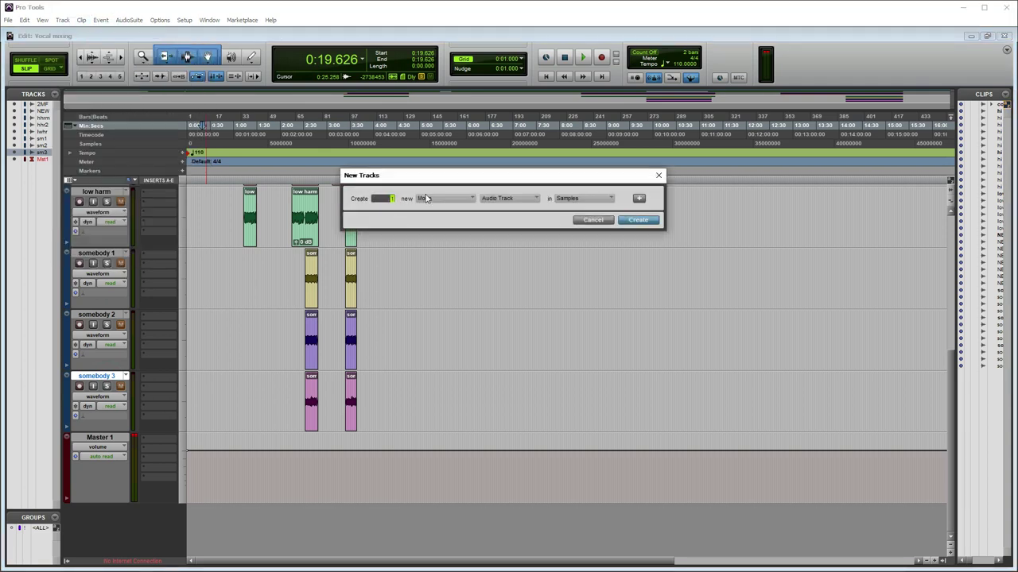
pyautogui.click(426, 198)
pyautogui.click(452, 213)
pyautogui.click(512, 199)
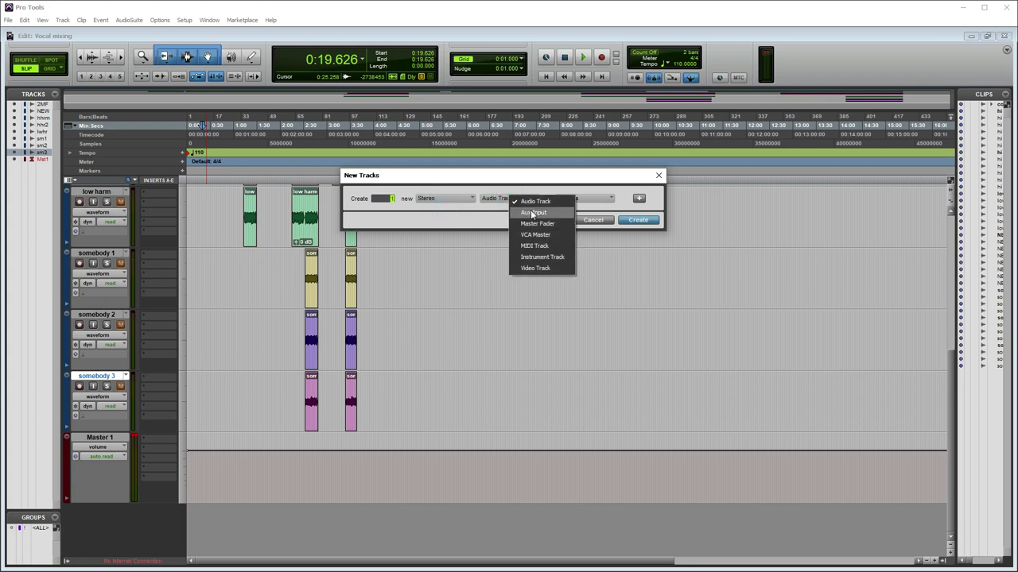
pyautogui.click(540, 213)
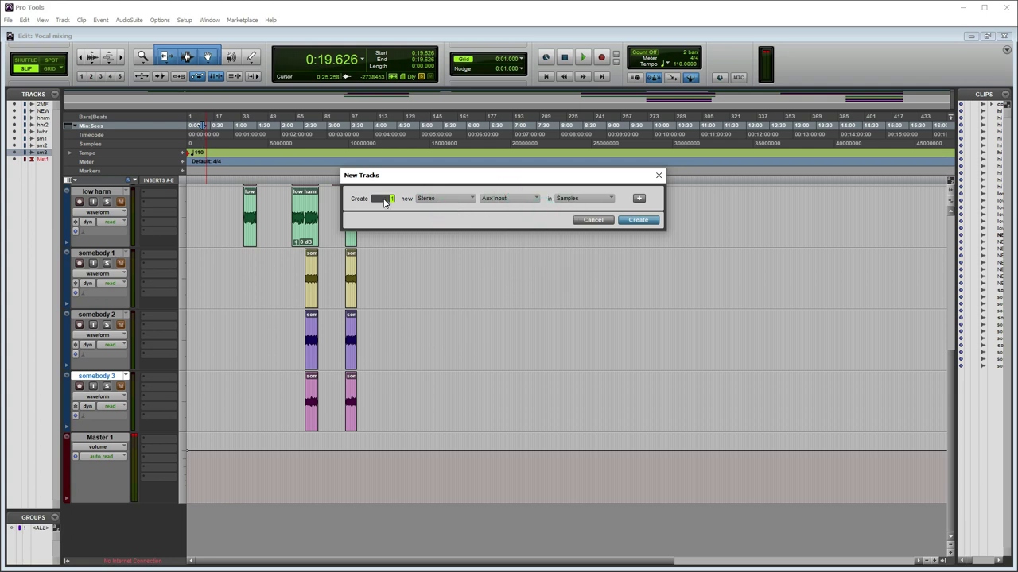
pyautogui.click(634, 221)
pyautogui.scroll(-3, 477, 278)
pyautogui.click(544, 248)
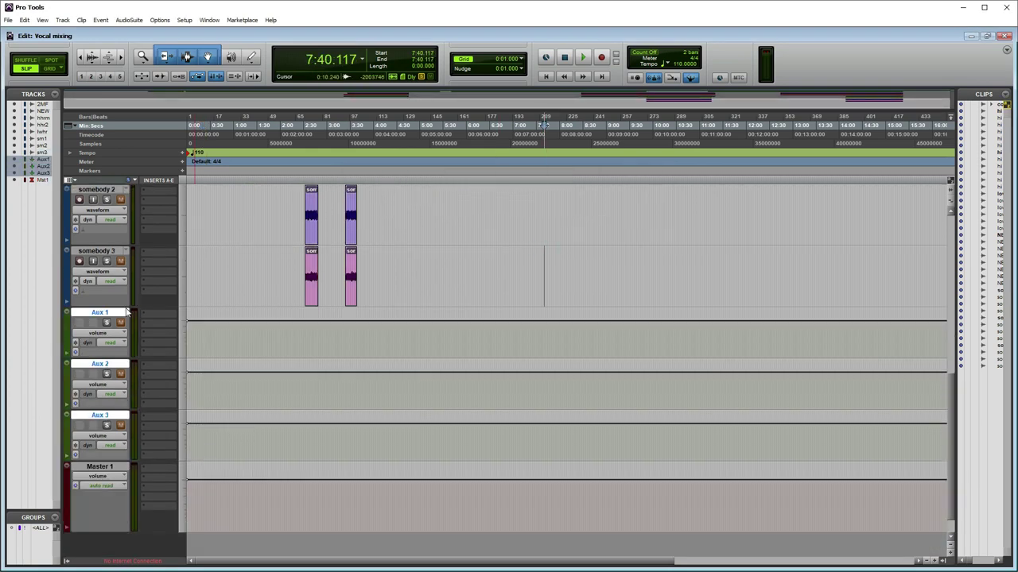
# Step: Insert the multichannel Mod Delay III (stereo) plug-in in the first slot of Aux 1 and close its window
pyautogui.click(149, 365)
pyautogui.click(148, 314)
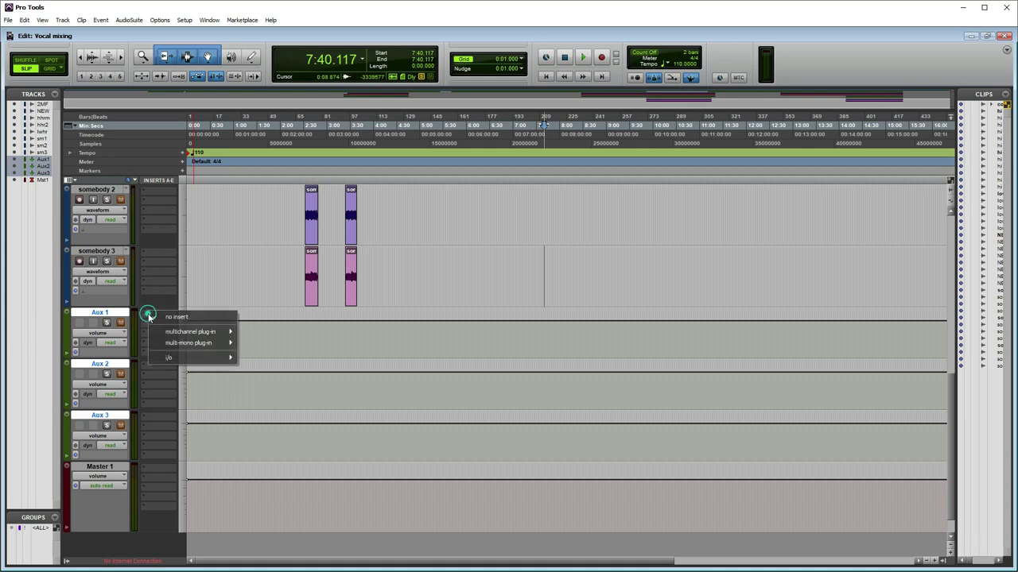
pyautogui.moveTo(193, 331)
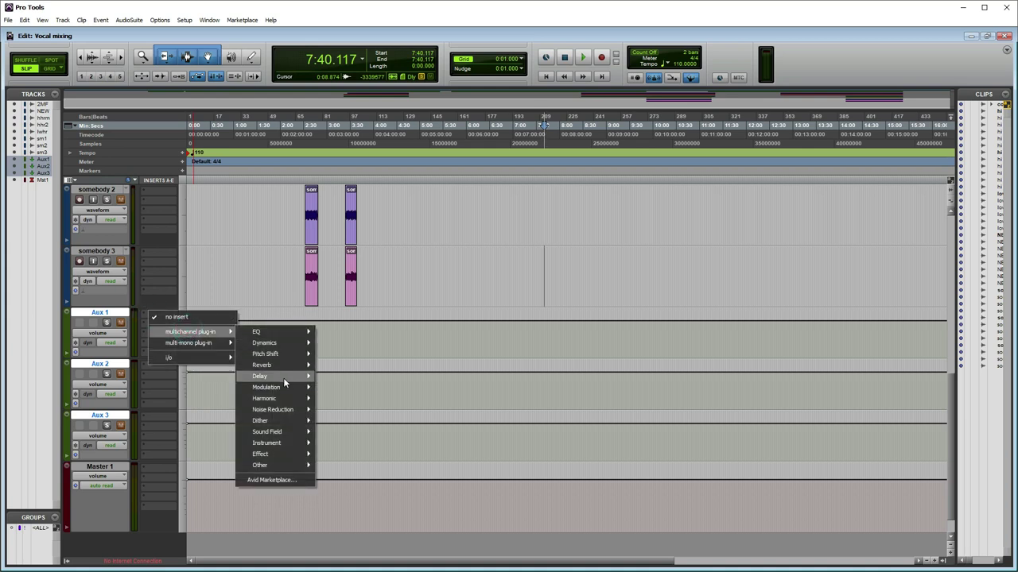
pyautogui.moveTo(283, 378)
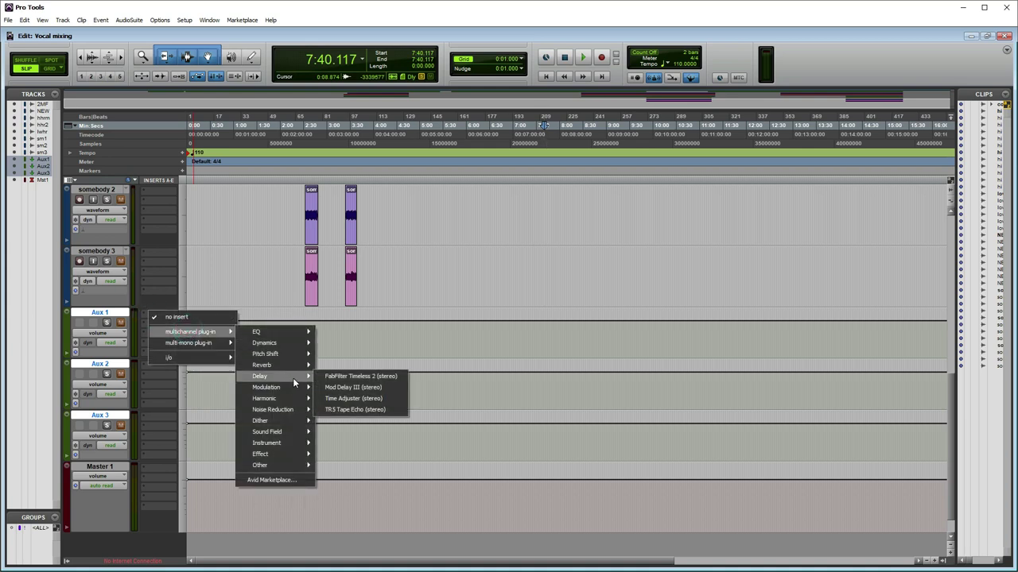
pyautogui.click(388, 387)
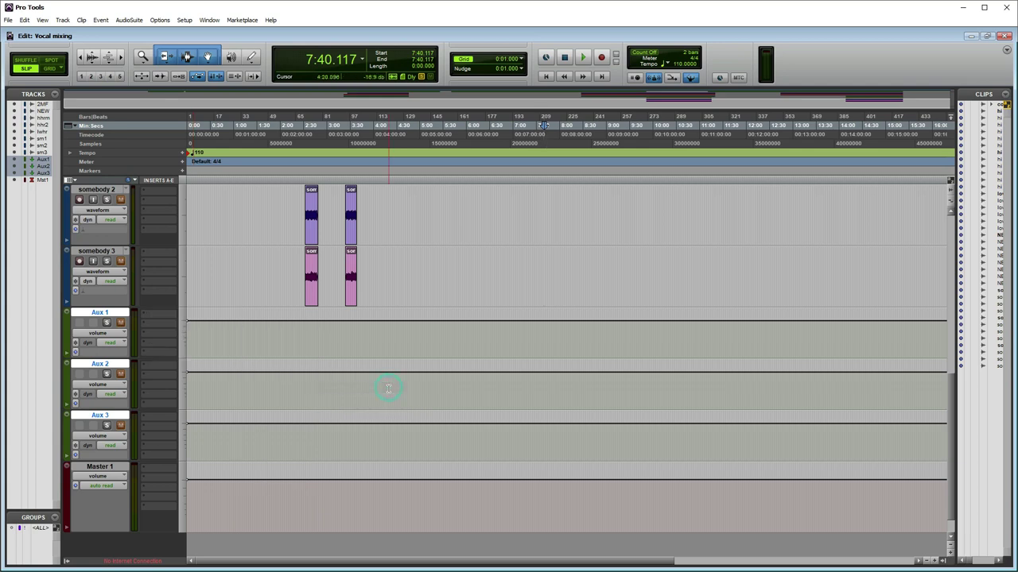
pyautogui.click(614, 190)
# Step: Insert the multichannel FabFilter Pro-R (stereo) reverb in Aux 2's first slot, set its Space to 3.56 s, and close its window
pyautogui.click(151, 369)
pyautogui.moveTo(205, 384)
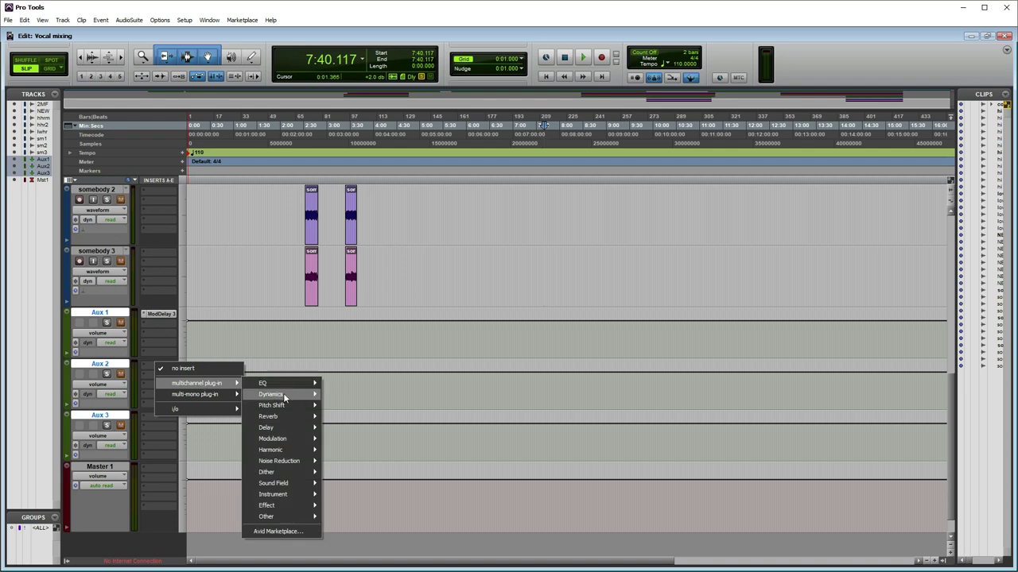
pyautogui.moveTo(296, 419)
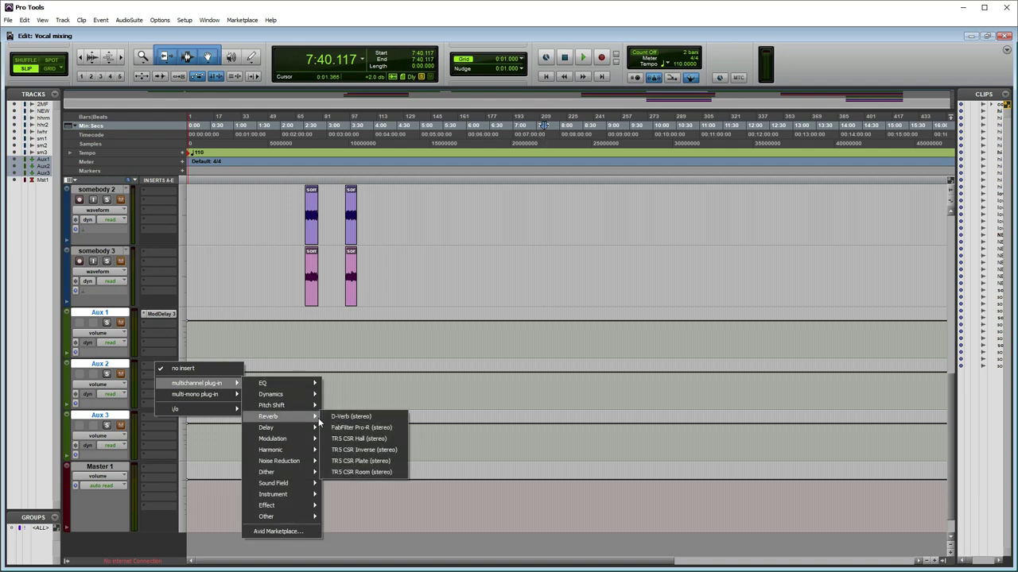
pyautogui.click(361, 428)
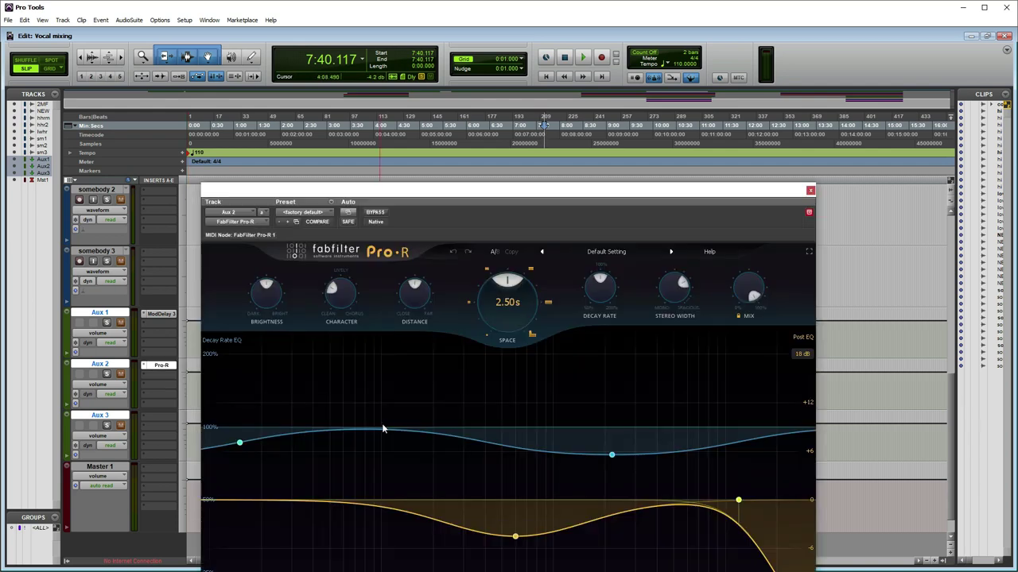
pyautogui.moveTo(519, 184); pyautogui.dragTo(564, 93)
pyautogui.moveTo(567, 227); pyautogui.dragTo(565, 205)
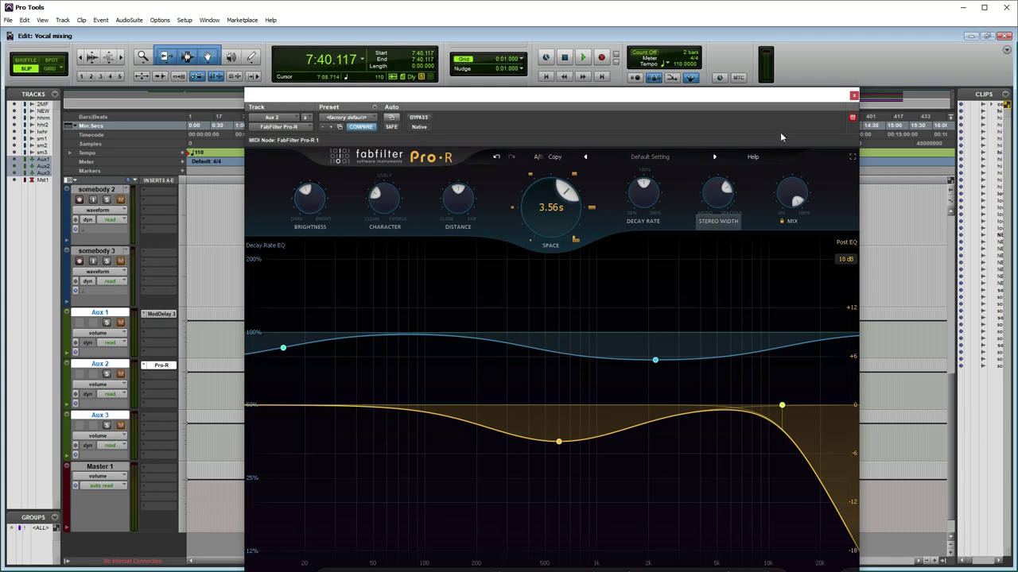
pyautogui.click(855, 95)
pyautogui.press('space')
pyautogui.scroll(6, 415, 299)
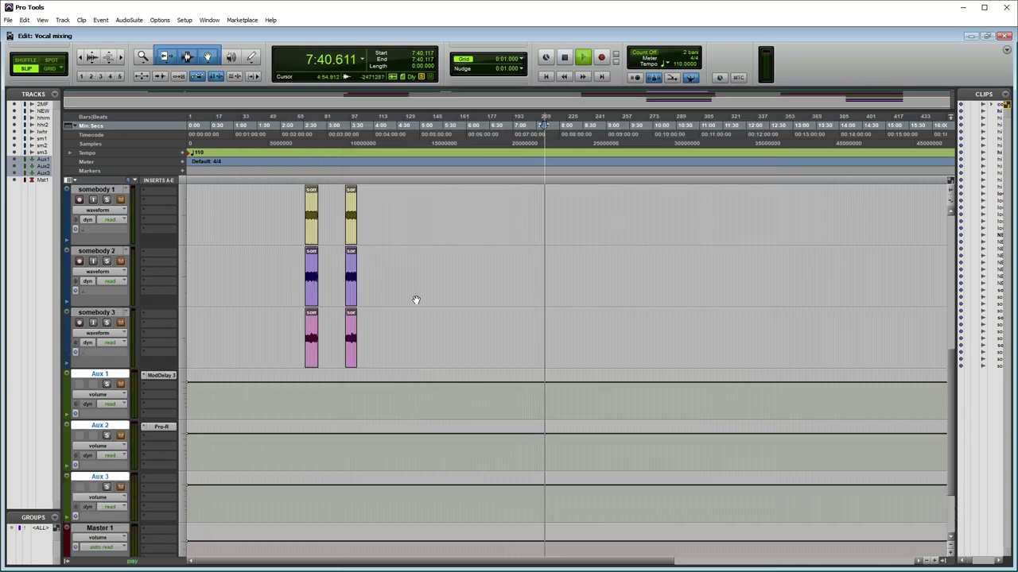
pyautogui.press('space')
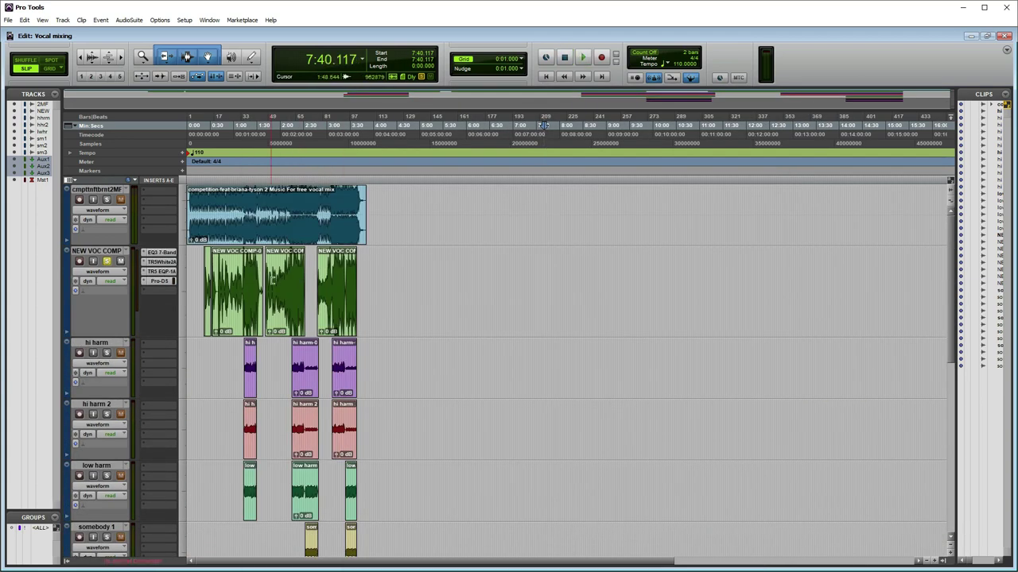
pyautogui.moveTo(264, 279); pyautogui.dragTo(271, 278)
pyautogui.hotkey('ctrl', 'z')
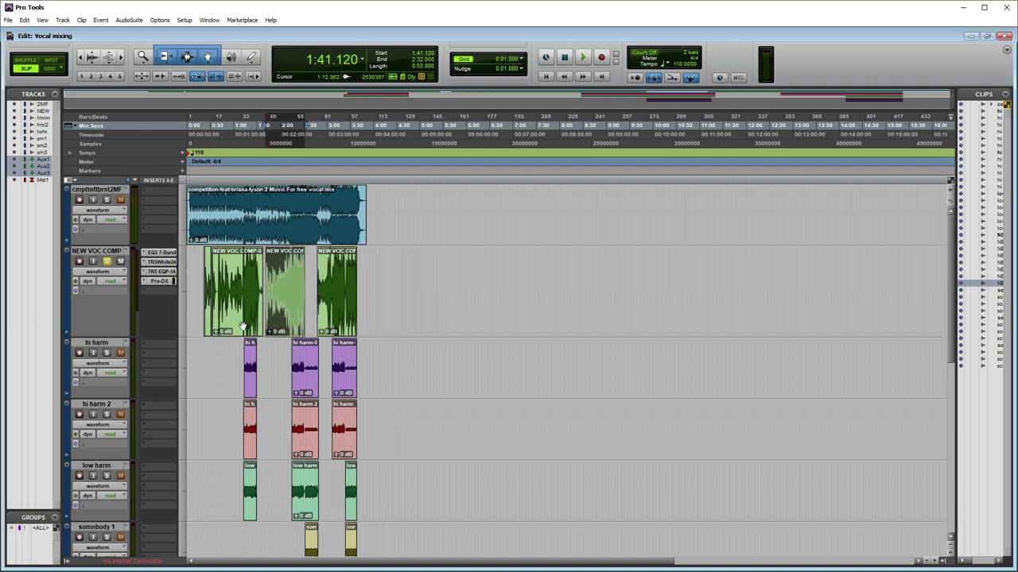
# Step: Unsolo the lead vocal track and play it together with the backing music from about 0:52.6
pyautogui.click(228, 360)
pyautogui.press('space')
pyautogui.scroll(5, 227, 361)
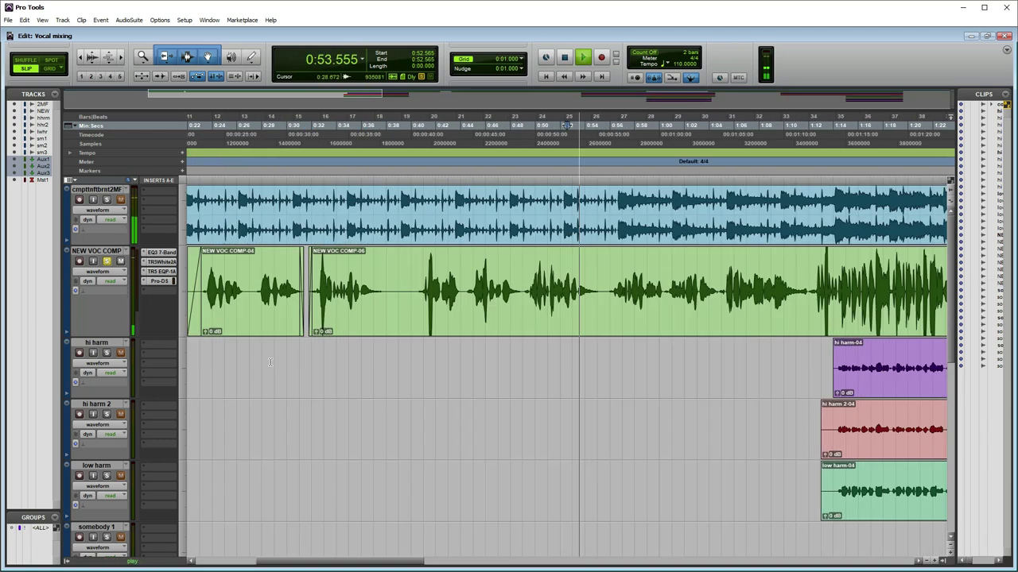
pyautogui.press('space')
pyautogui.click(108, 262)
pyautogui.press('space')
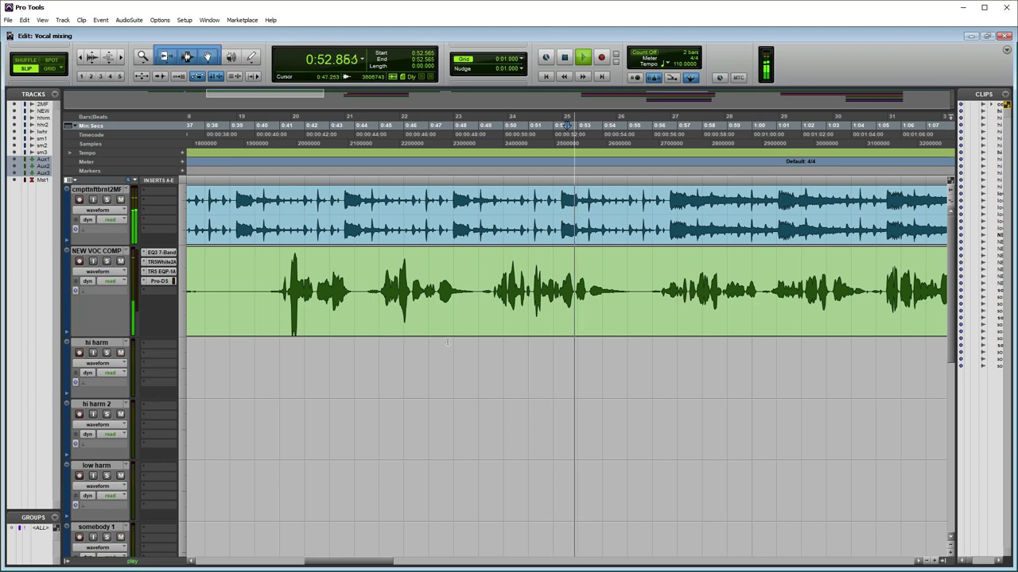
# Step: Select the lead vocal passage from about 0:39.6 to 1:05.0 and play it with the backing music
pyautogui.scroll(-3, 312, 282)
pyautogui.press('space')
pyautogui.moveTo(309, 282); pyautogui.dragTo(388, 295)
pyautogui.press('space')
pyautogui.press('t')
pyautogui.press('t')
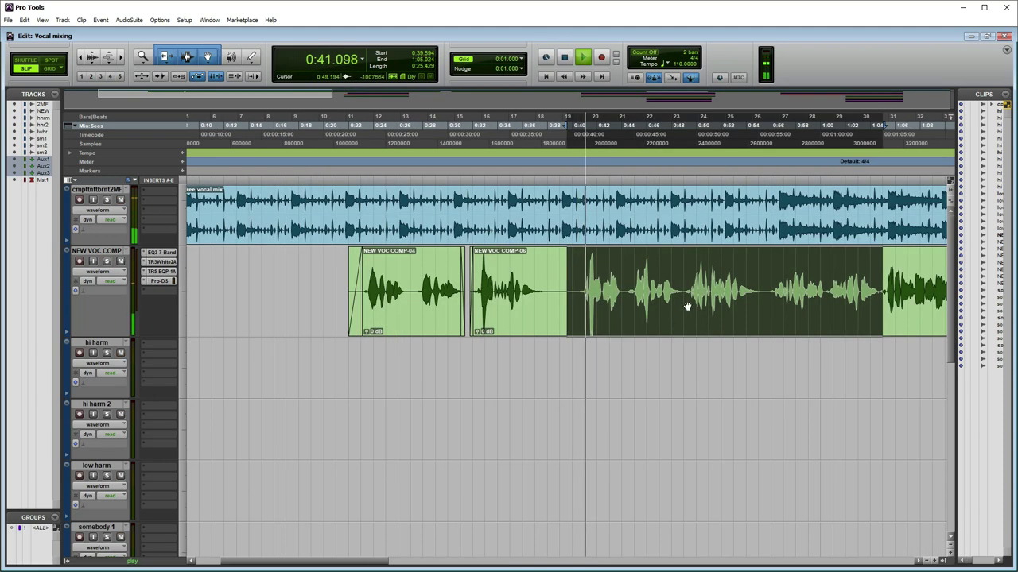
pyautogui.press('t')
pyautogui.click(645, 375)
pyautogui.press('space')
# Step: Rename the Aux 1 track as Delay and the Aux 2 track as RV
pyautogui.scroll(-5, 596, 318)
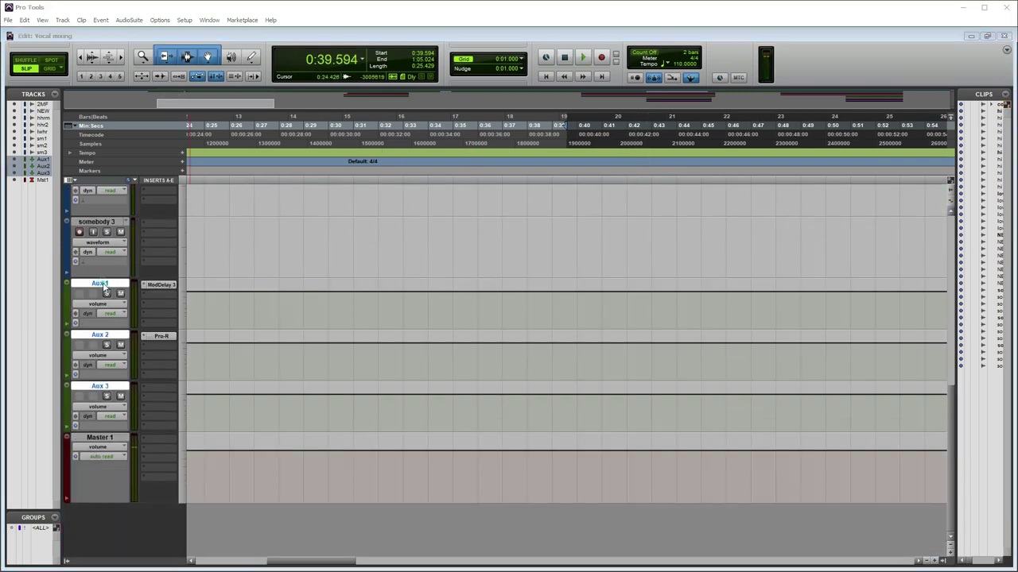
pyautogui.doubleClick(99, 284)
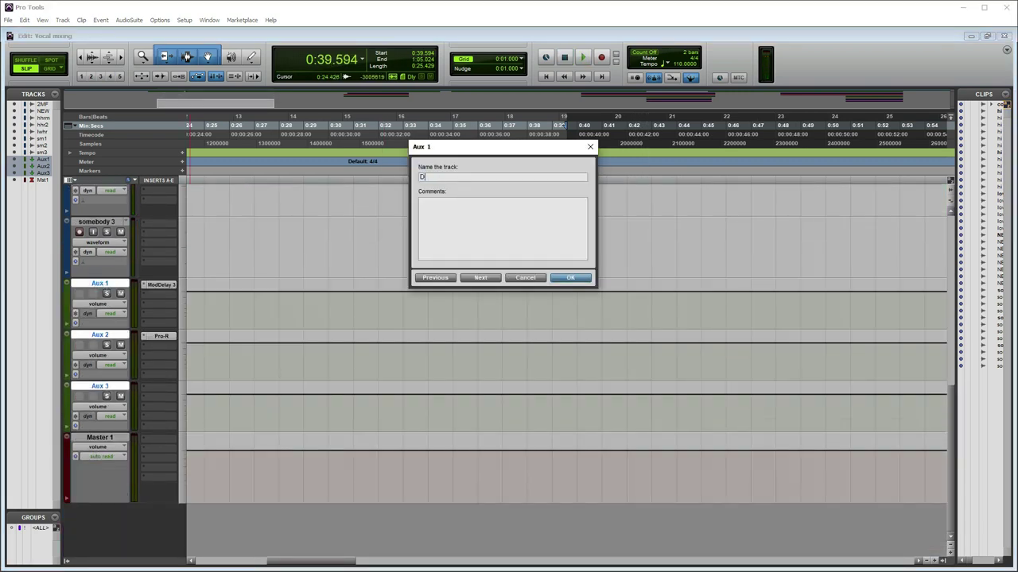
pyautogui.write('Delay')
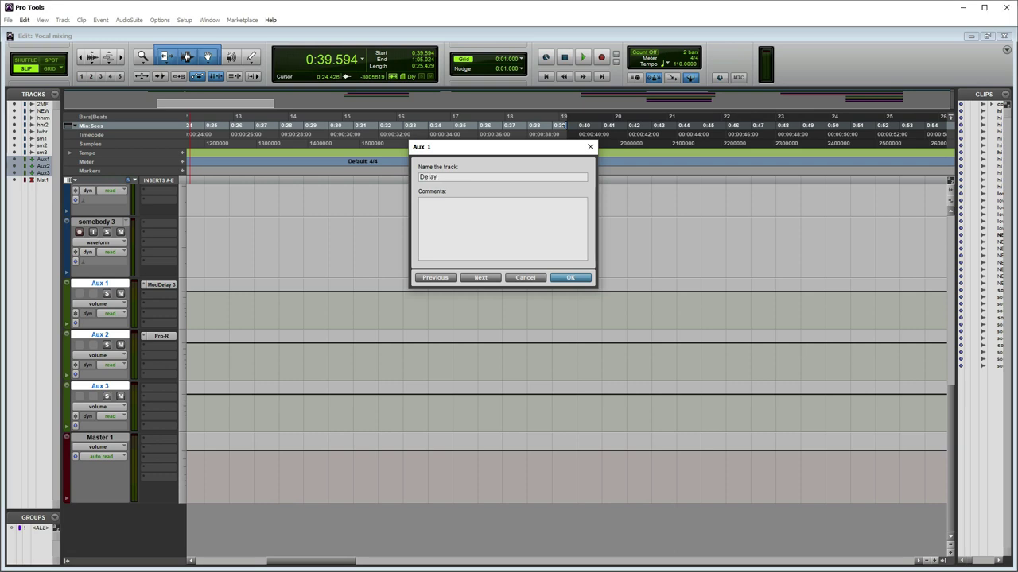
pyautogui.press('Return')
pyautogui.doubleClick(98, 336)
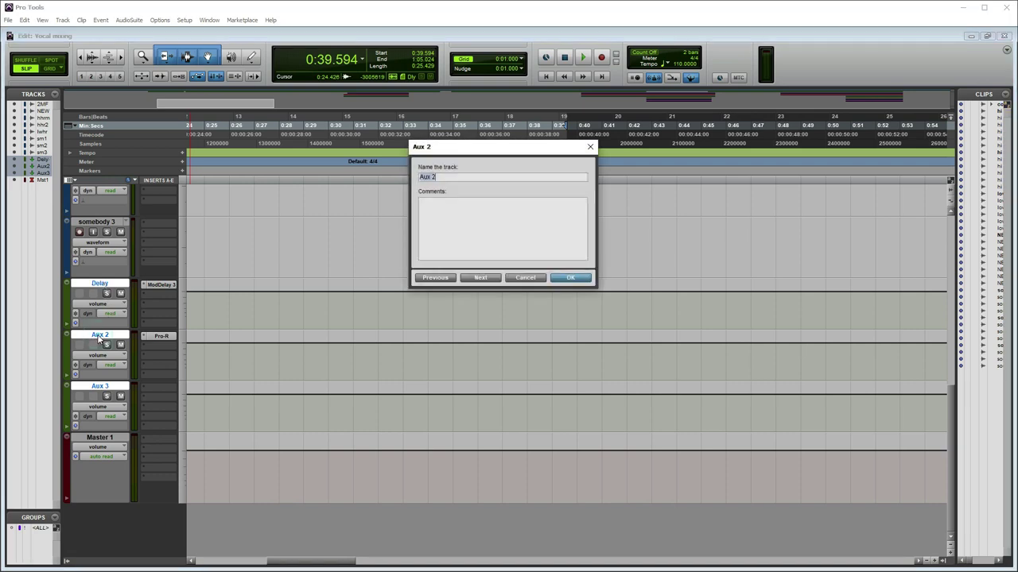
pyautogui.press('Return')
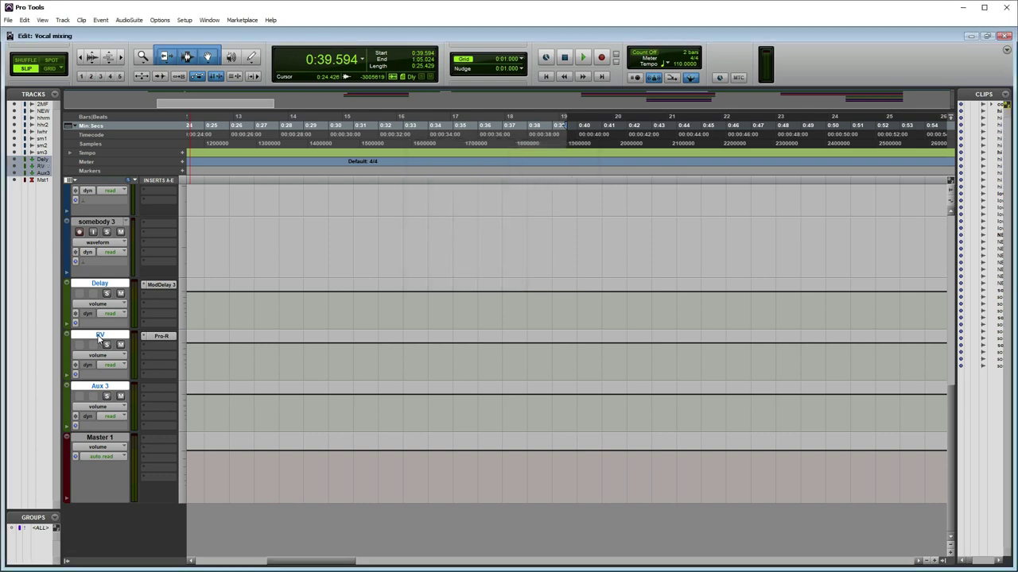
# Step: Play the lead vocal with the backing music briefly from about 0:32.5
pyautogui.scroll(10, 404, 258)
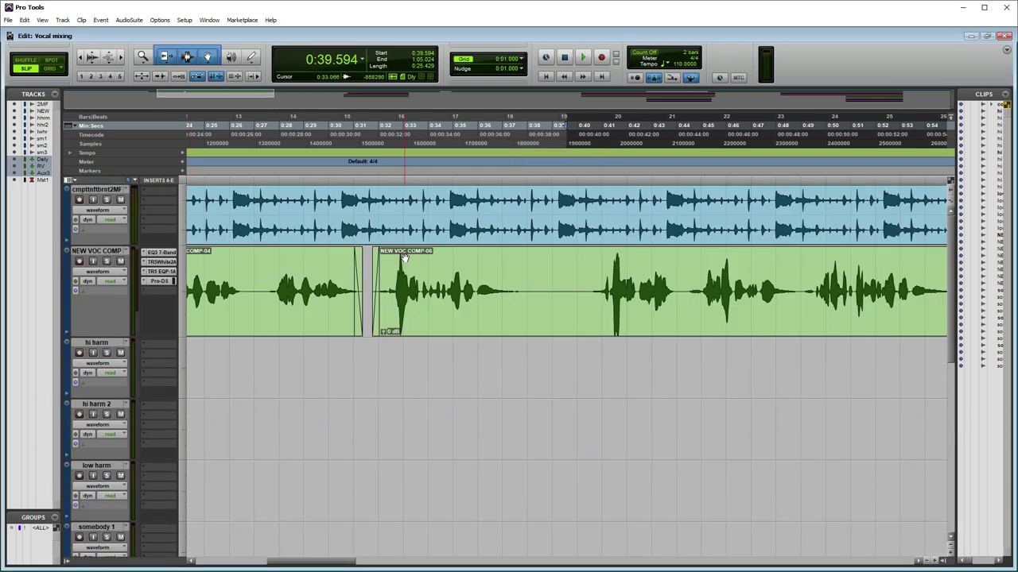
pyautogui.click(389, 374)
pyautogui.press('space')
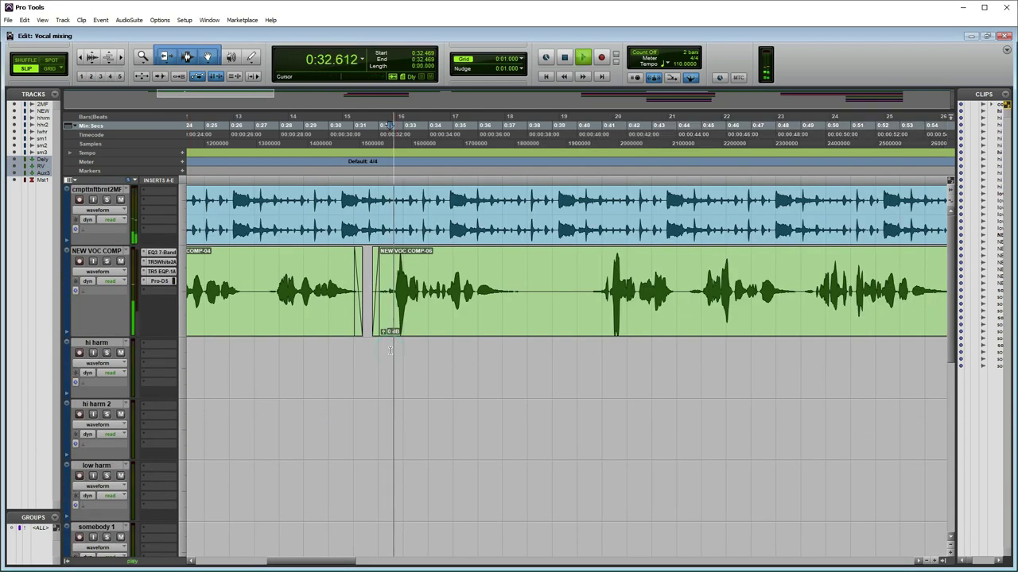
pyautogui.press('space')
# Step: Show the Sends A-E column in the Edit window
pyautogui.click(72, 181)
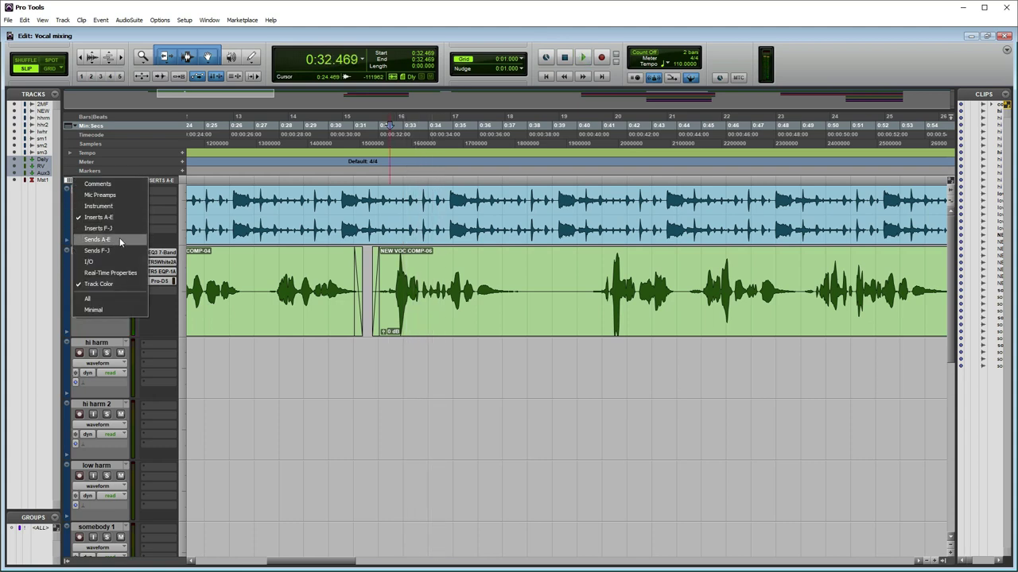
pyautogui.click(97, 239)
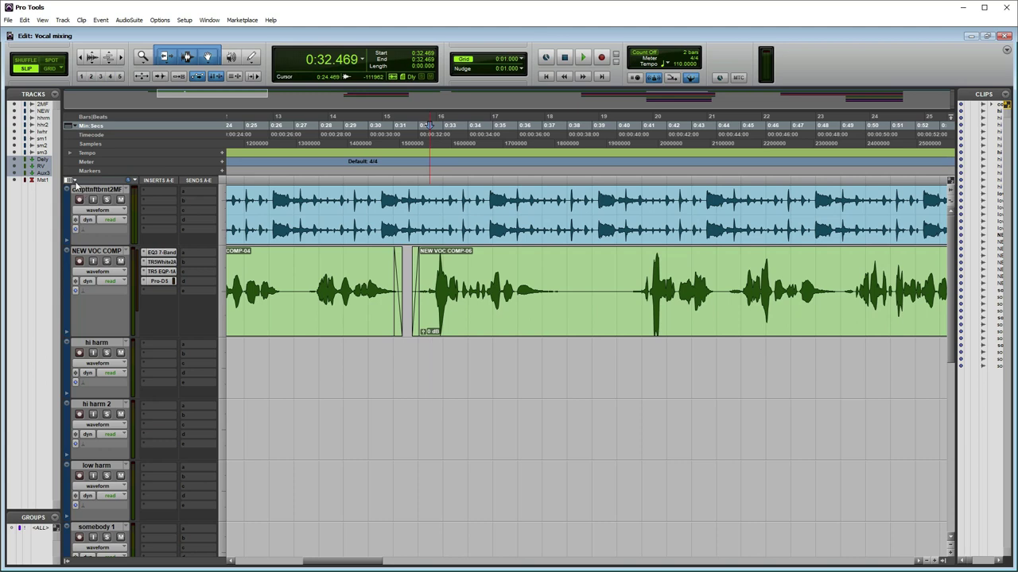
pyautogui.click(70, 181)
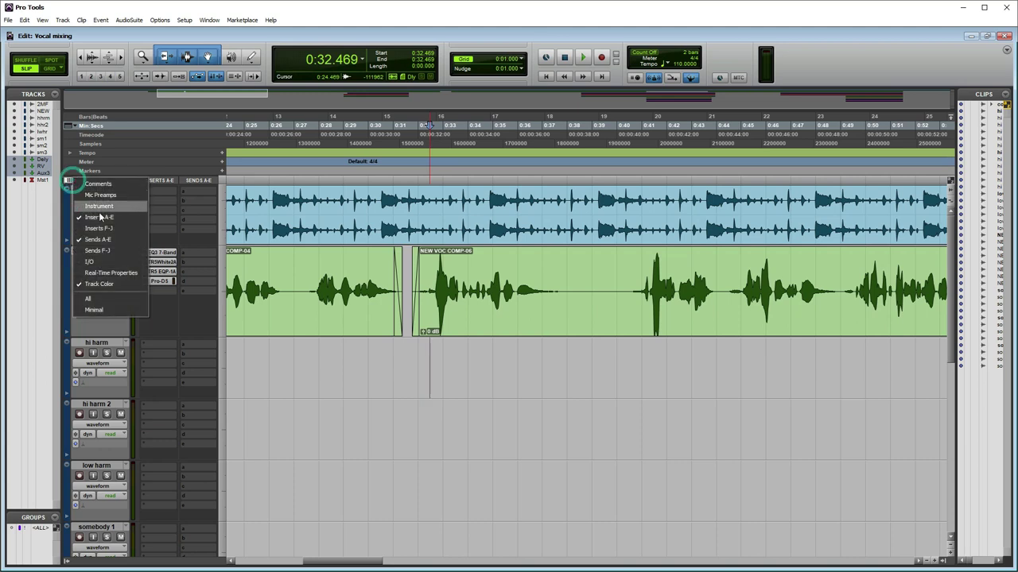
pyautogui.click(260, 366)
# Step: Assign send A of the lead vocal to the Delay track and set the send level to -2.7 dB
pyautogui.click(195, 253)
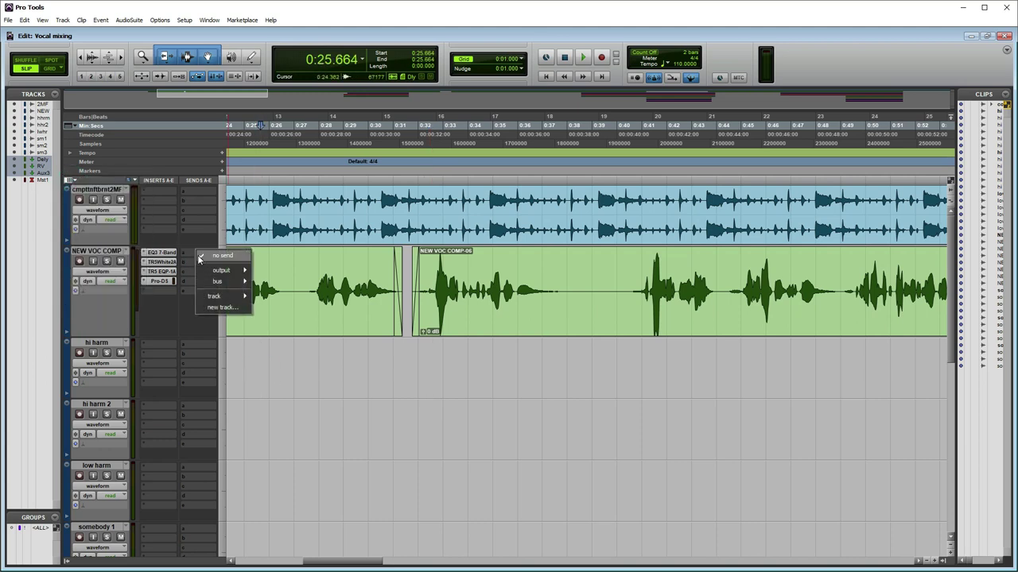
pyautogui.moveTo(218, 283)
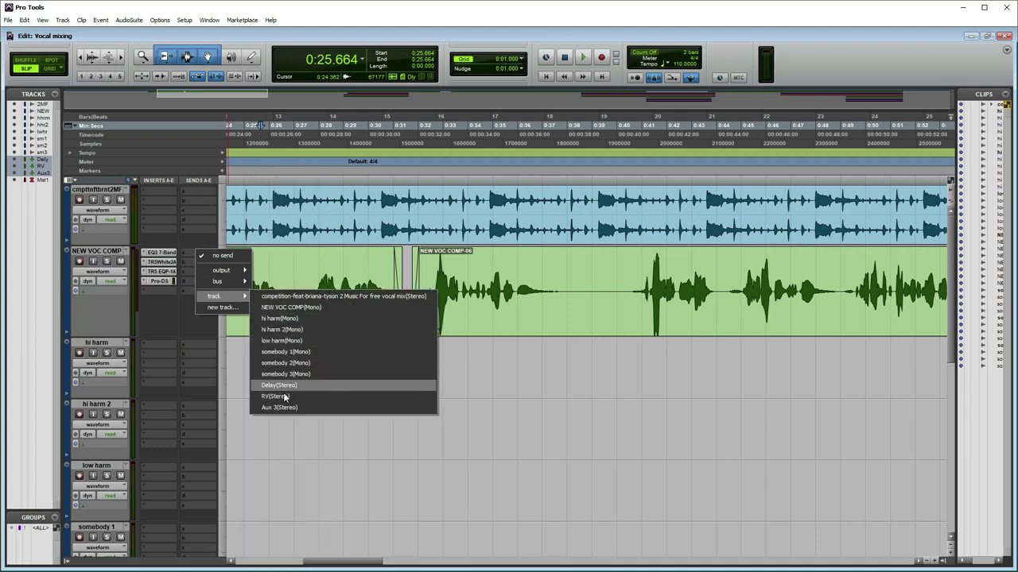
pyautogui.click(296, 386)
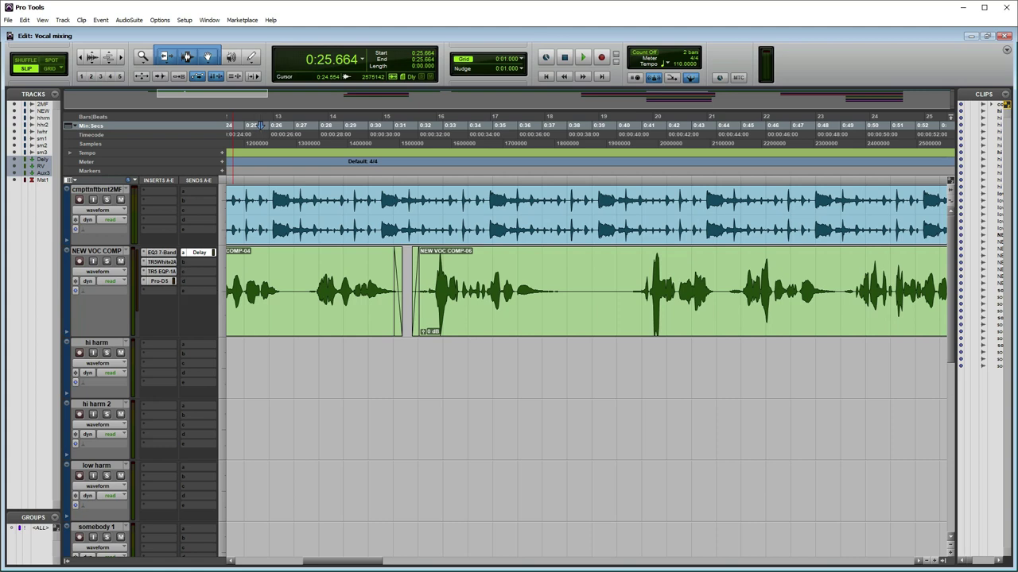
pyautogui.click(197, 252)
pyautogui.moveTo(178, 252); pyautogui.dragTo(188, 263)
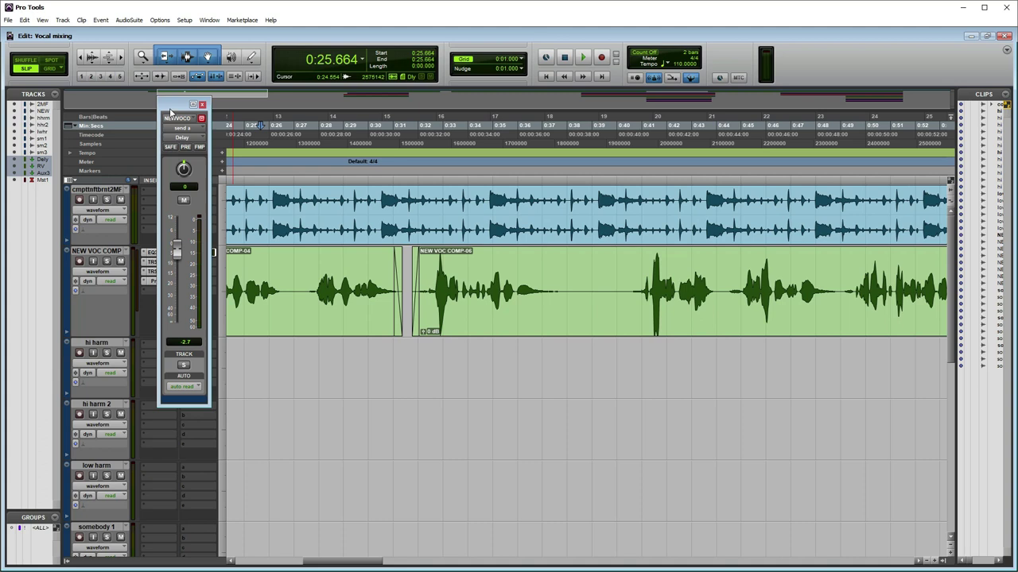
pyautogui.moveTo(169, 111); pyautogui.dragTo(365, 117)
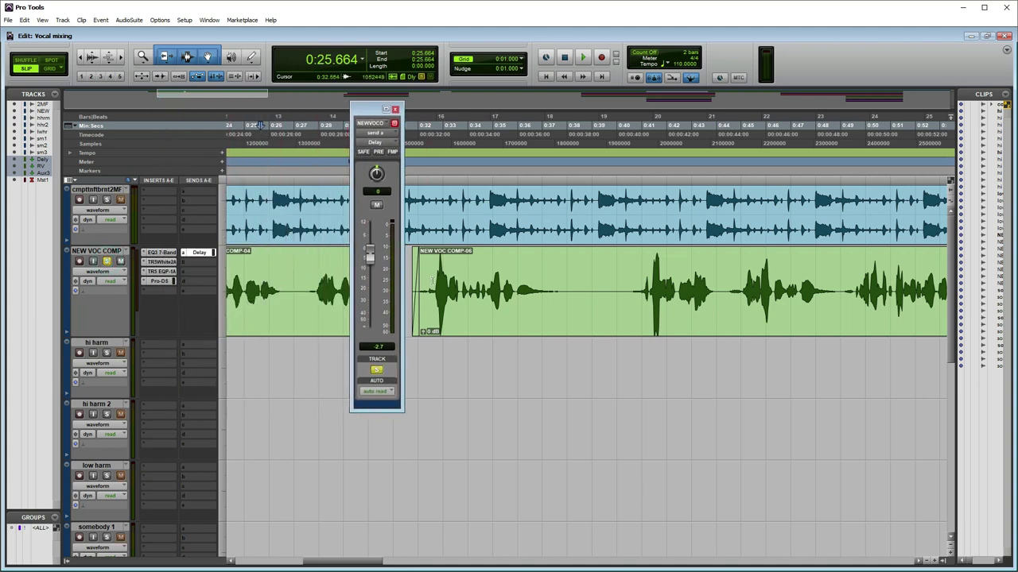
# Step: Solo the lead vocal and Delay tracks, and play the vocal phrase from about 0:32.7 to 0:34.5 to hear the delay
pyautogui.moveTo(432, 280); pyautogui.dragTo(479, 287)
pyautogui.press('space')
pyautogui.press('space')
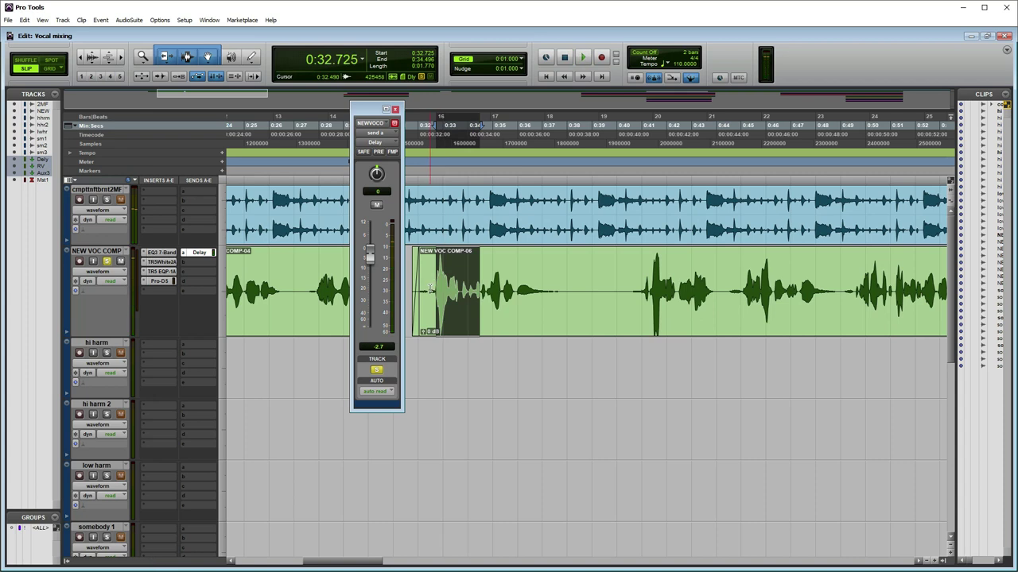
pyautogui.scroll(-10, 497, 307)
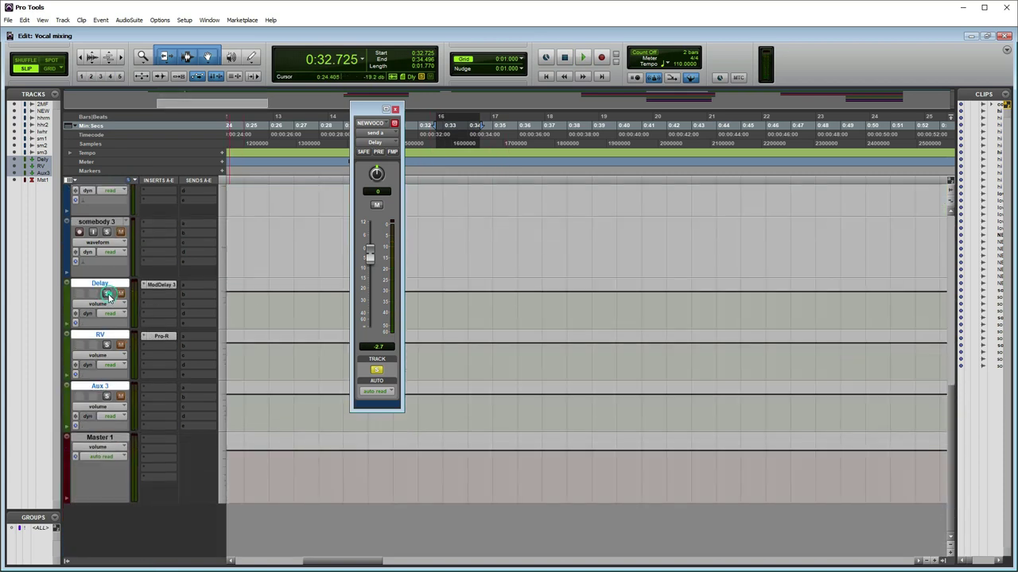
pyautogui.press('space')
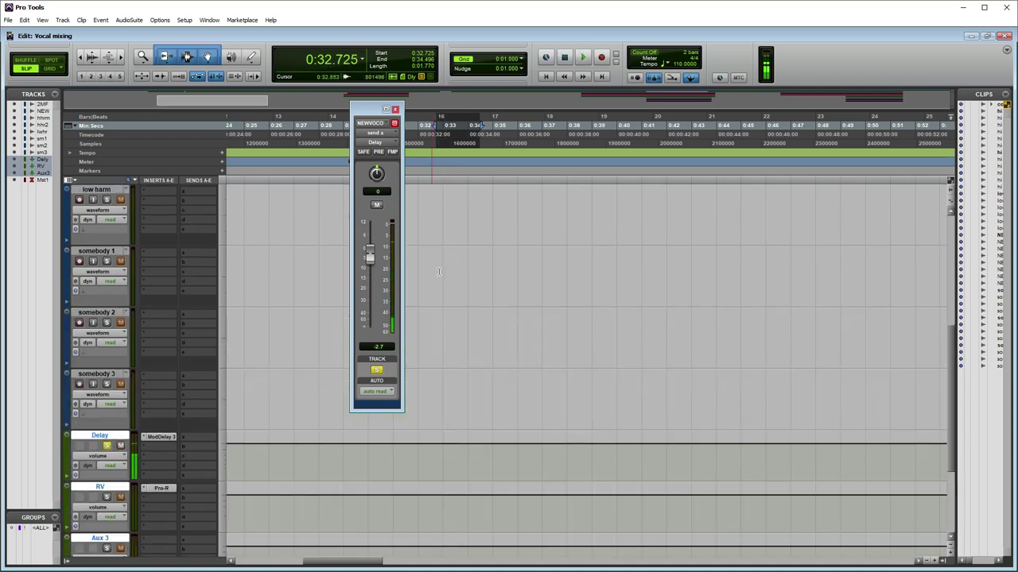
pyautogui.scroll(3, 440, 274)
pyautogui.press('space')
pyautogui.scroll(-5, 439, 274)
pyautogui.press('space')
# Step: Set Mod Delay III on the Delay track to a quarter note with 8% feedback left and an eighth note with 7% feedback right
pyautogui.click(158, 284)
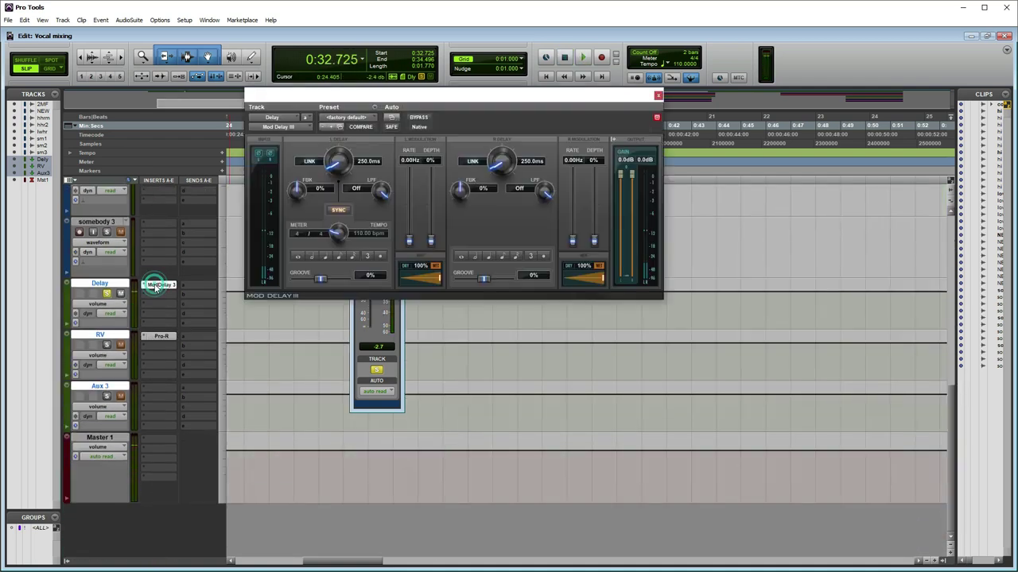
pyautogui.moveTo(424, 97); pyautogui.dragTo(567, 101)
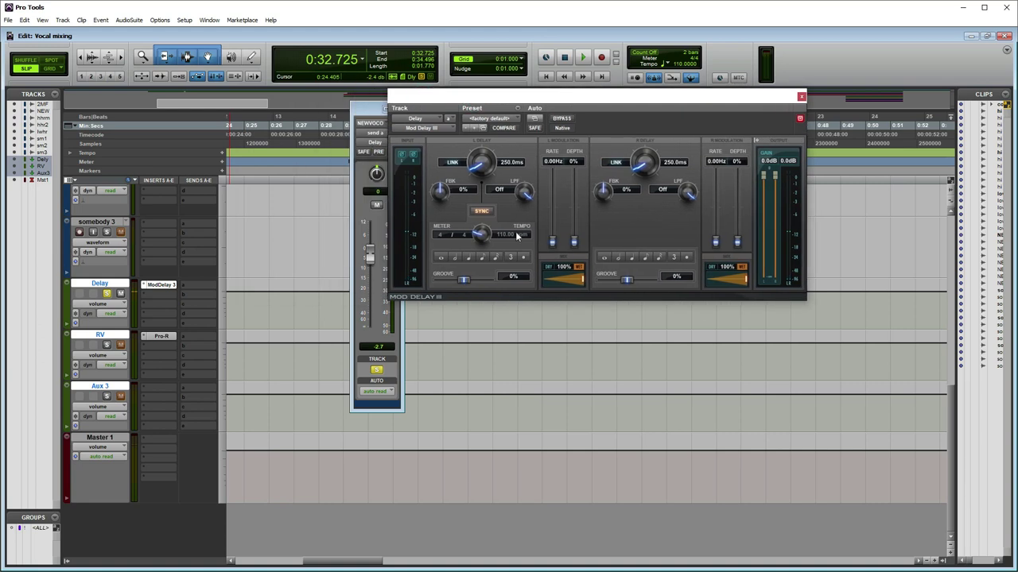
pyautogui.click(470, 256)
pyautogui.click(646, 258)
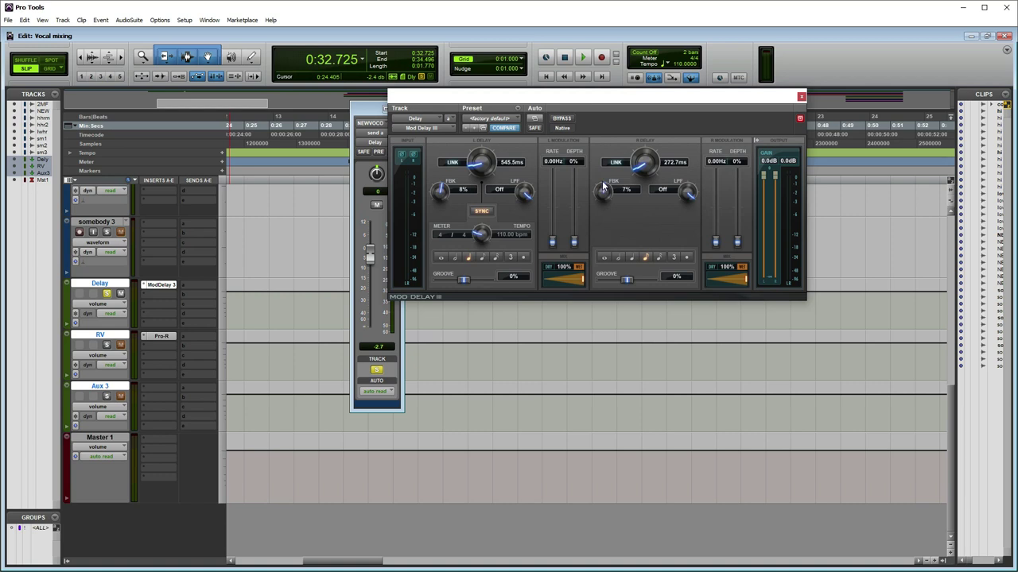
# Step: Audition the vocal phrase repeatedly while setting Mod Delay III's right-channel feedback to 9%, and close the plug-in window
pyautogui.press('space')
pyautogui.press('space')
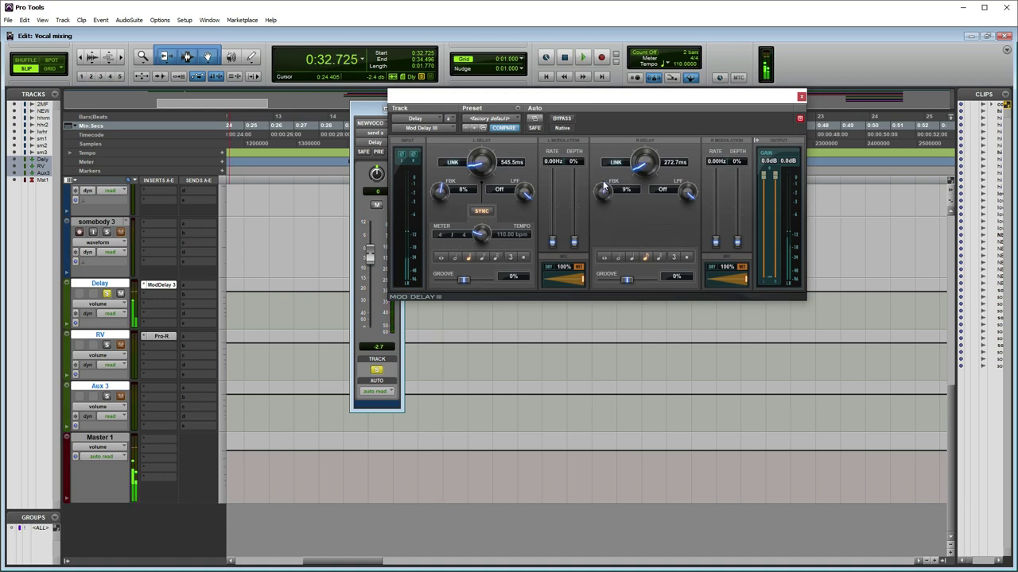
pyautogui.press('space')
pyautogui.press('space')
pyautogui.press('space')
pyautogui.press('space')
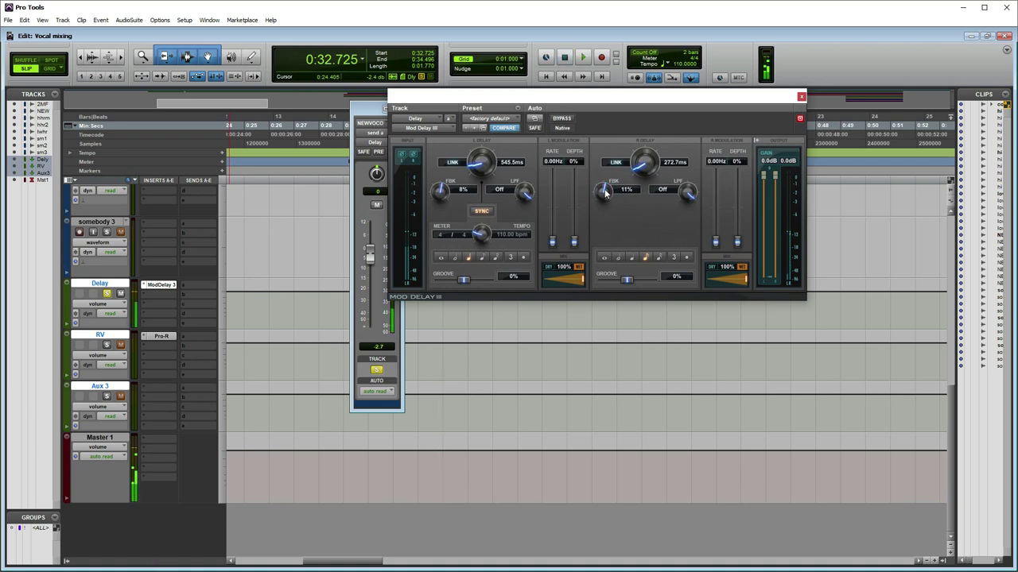
pyautogui.moveTo(604, 190); pyautogui.dragTo(604, 193)
pyautogui.press('space')
pyautogui.press('space')
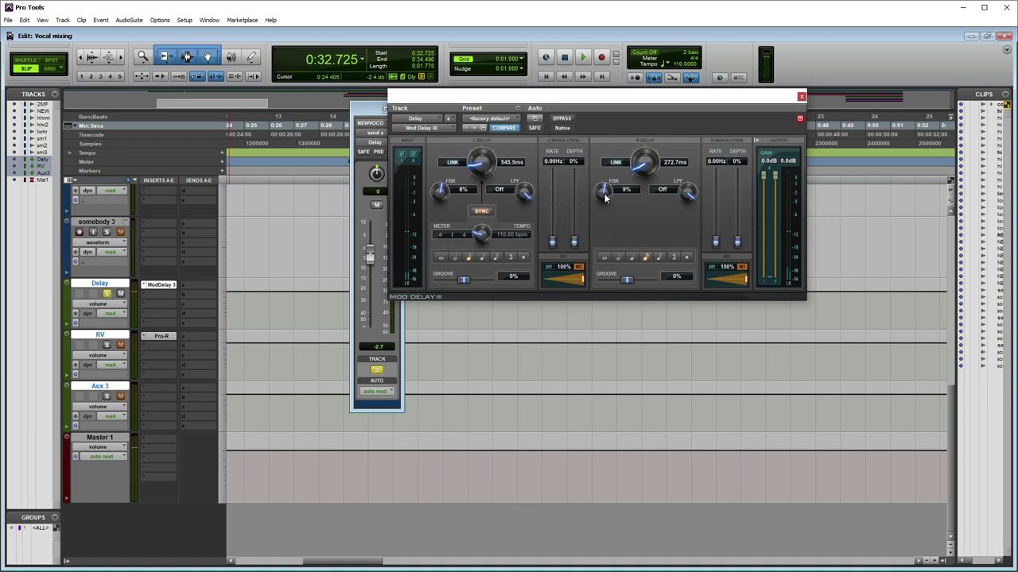
pyautogui.press('space')
pyautogui.press('space')
pyautogui.press('space')
pyautogui.click(801, 97)
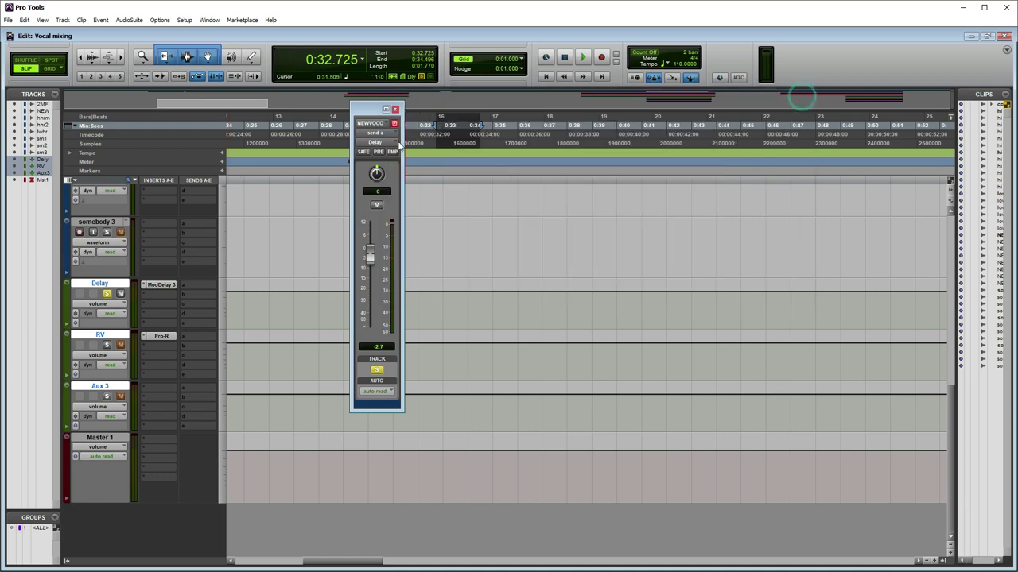
# Step: Close the Delay send window, unsolo the lead vocal and Delay tracks, and place the playback cursor at about 0:32.6 on the lead vocal
pyautogui.click(396, 109)
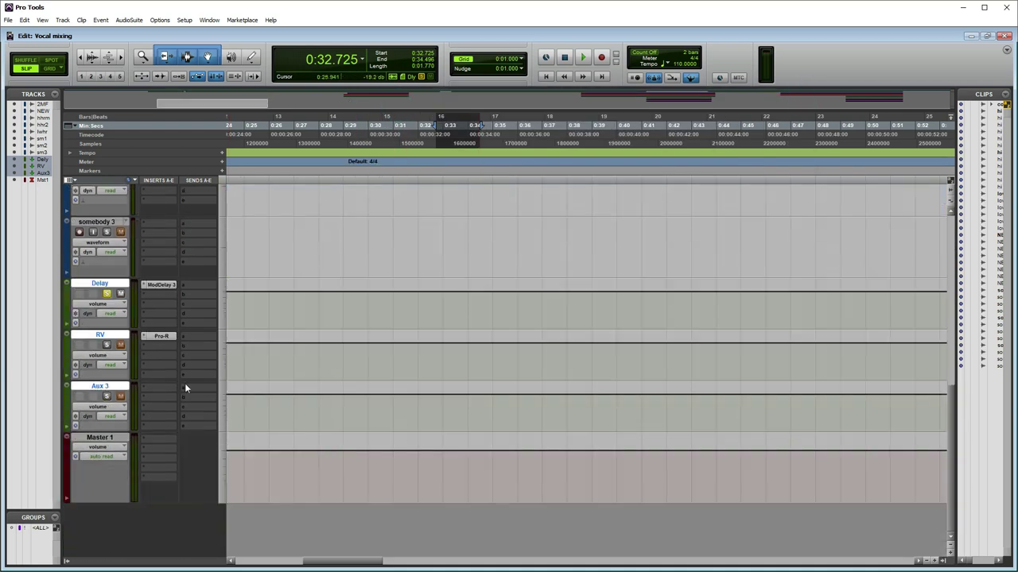
pyautogui.scroll(5, 310, 294)
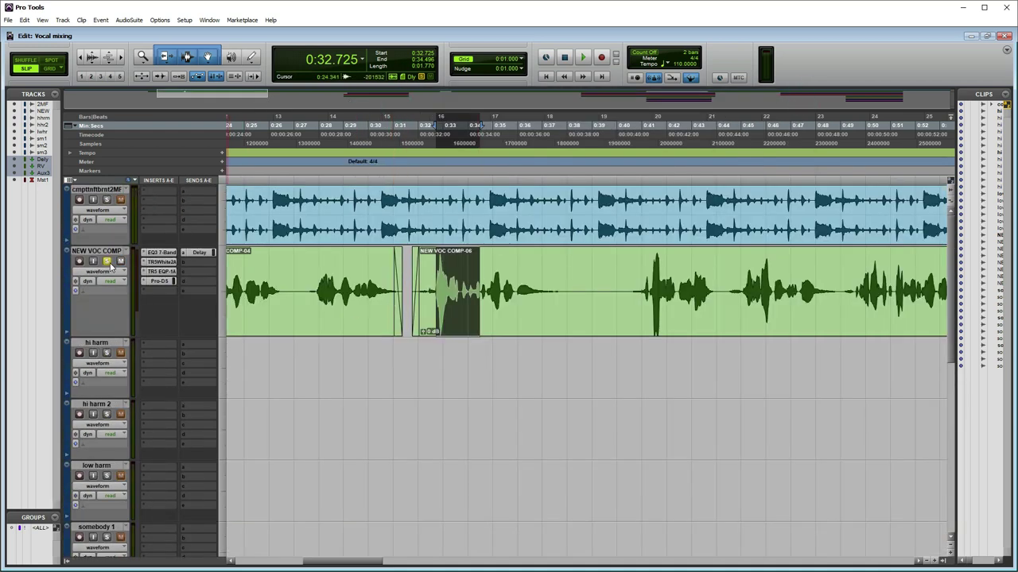
pyautogui.click(461, 395)
pyautogui.click(432, 281)
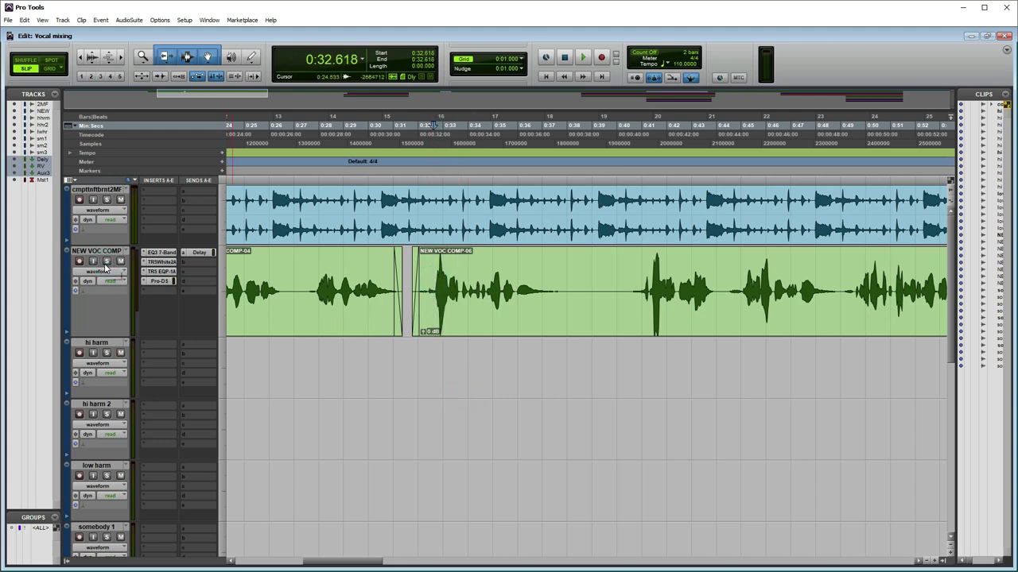
# Step: Set the lead vocal's Delay send level to -23.9 dB while playing the mix from about 0:32.3
pyautogui.click(197, 252)
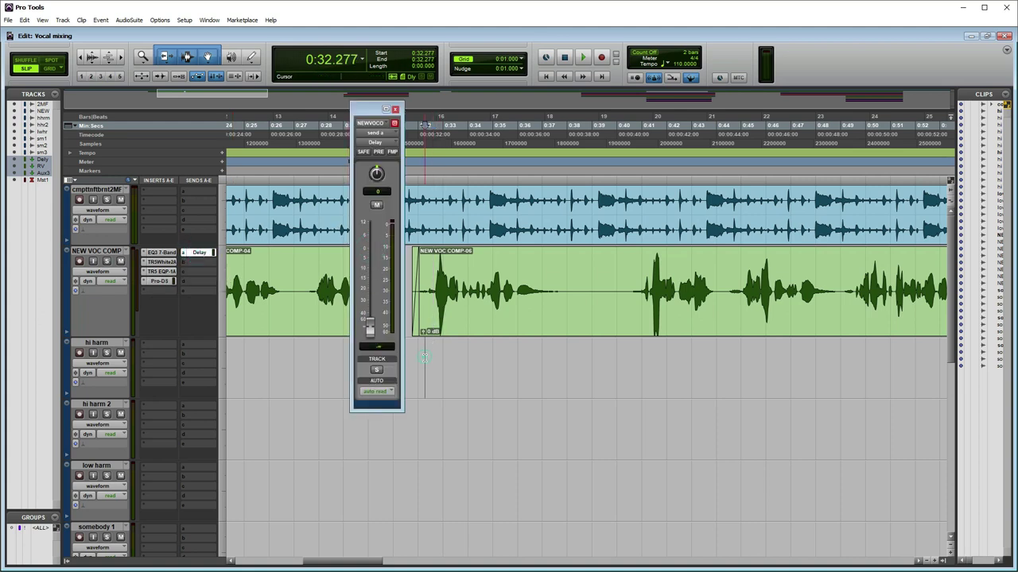
pyautogui.press('space')
pyautogui.moveTo(369, 326); pyautogui.dragTo(370, 299)
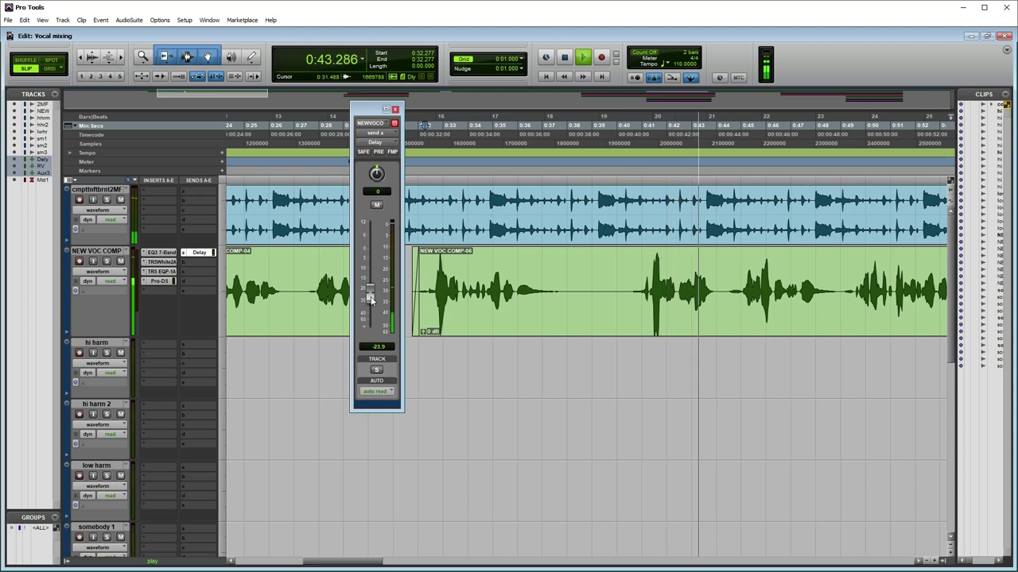
pyautogui.press('space')
pyautogui.click(395, 109)
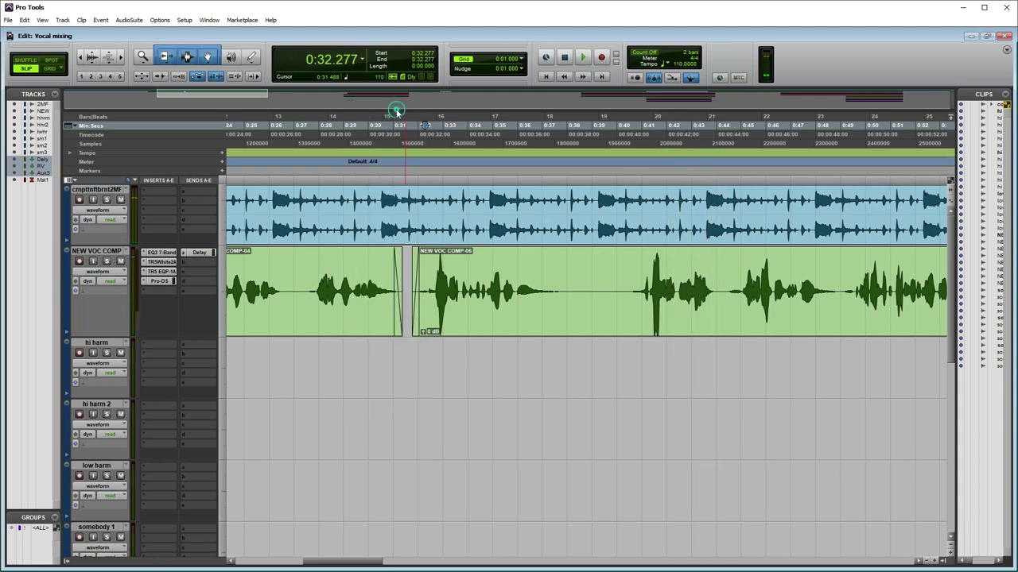
# Step: Assign send B of the lead vocal to the RV track at +0.7 dB, and briefly play the vocal with the music track muted
pyautogui.scroll(-1, 437, 271)
pyautogui.scroll(-5, 438, 271)
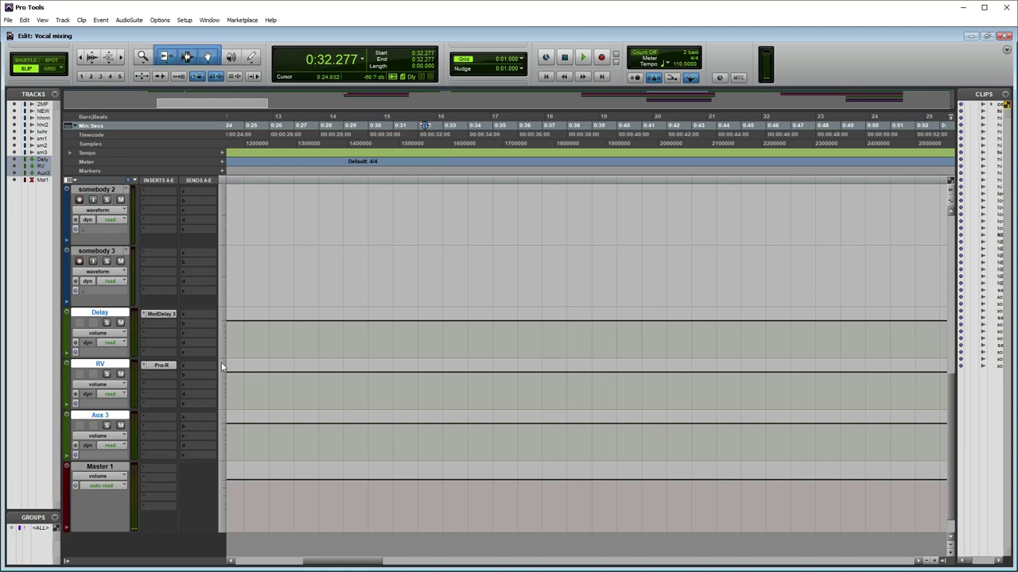
pyautogui.scroll(6, 344, 275)
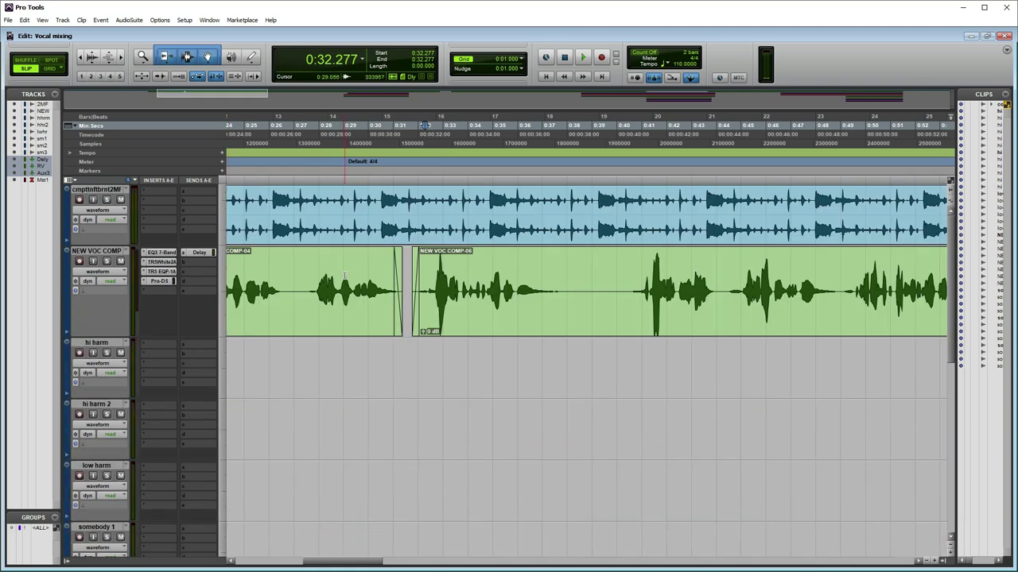
pyautogui.click(192, 271)
pyautogui.moveTo(225, 309)
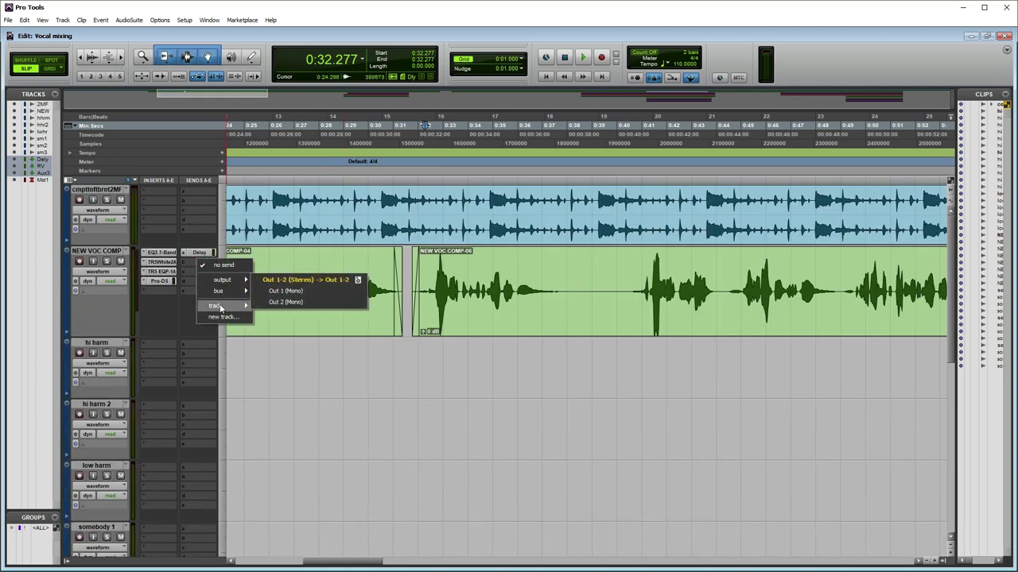
pyautogui.click(305, 405)
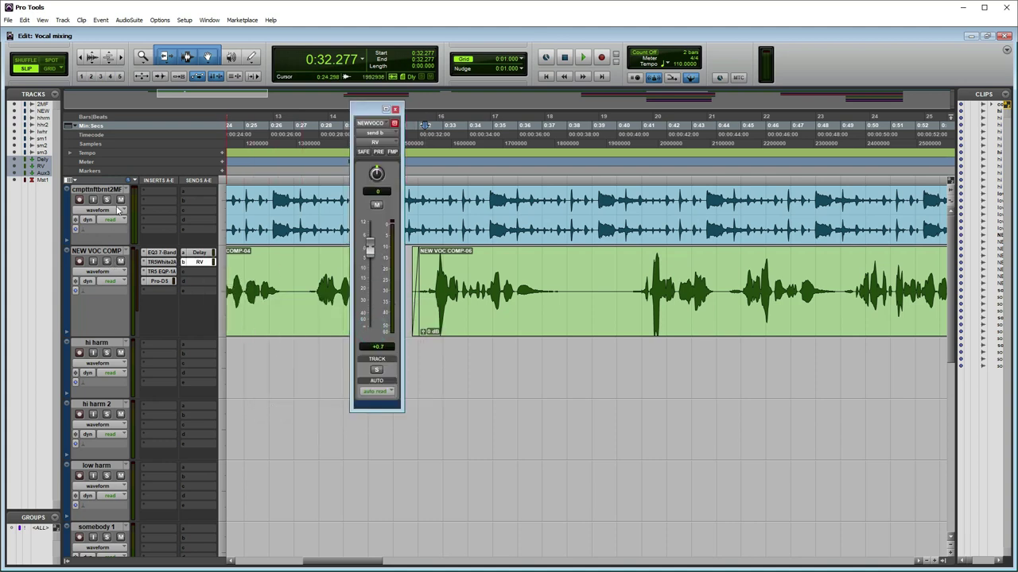
pyautogui.press('space')
pyautogui.press('space')
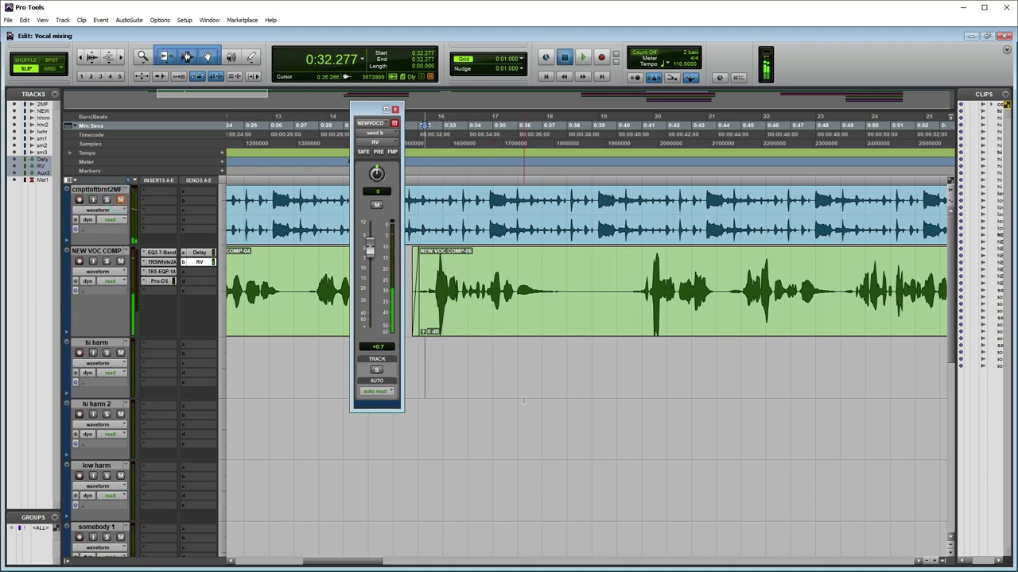
# Step: Open the Pro-R reverb on the RV track and move its window clear of the RV track's controls
pyautogui.scroll(-8, 488, 307)
pyautogui.click(158, 366)
pyautogui.click(157, 366)
pyautogui.moveTo(603, 98); pyautogui.dragTo(384, 50)
pyautogui.moveTo(230, 151)
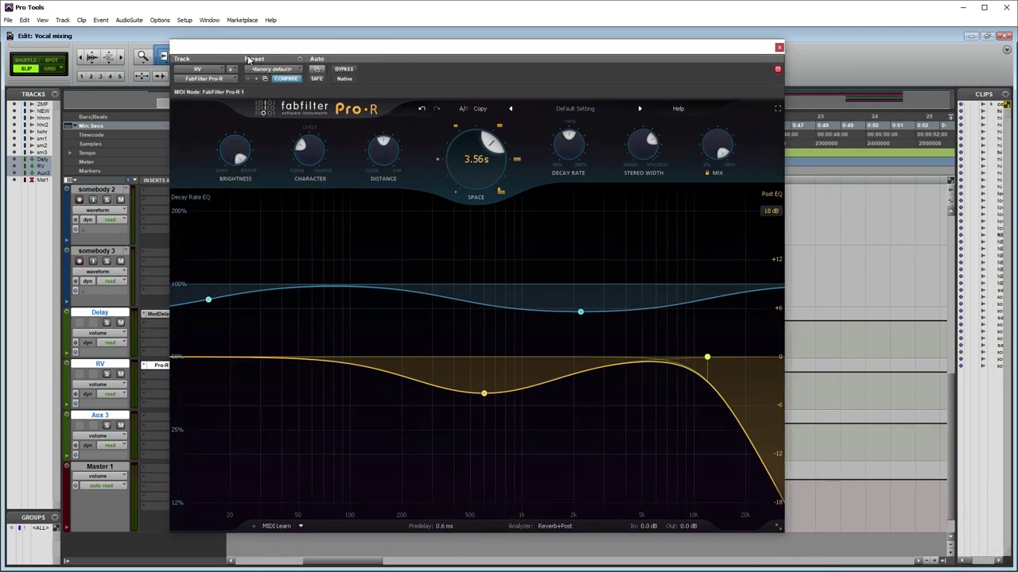
# Step: Set Pro-R's Brightness to about 40% and Space to 4.19 s while playing the vocal
pyautogui.press('space')
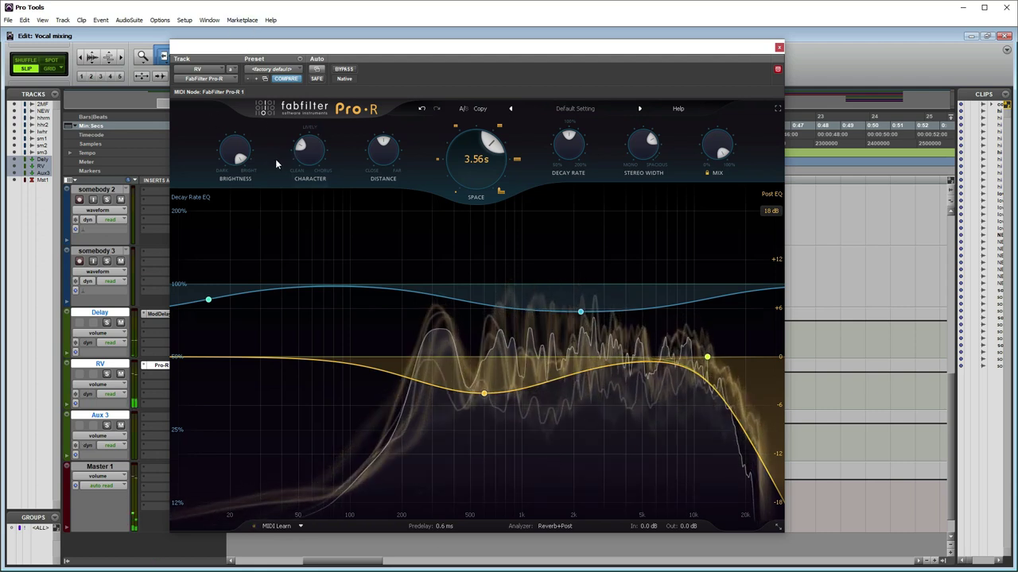
pyautogui.moveTo(236, 156); pyautogui.dragTo(223, 225)
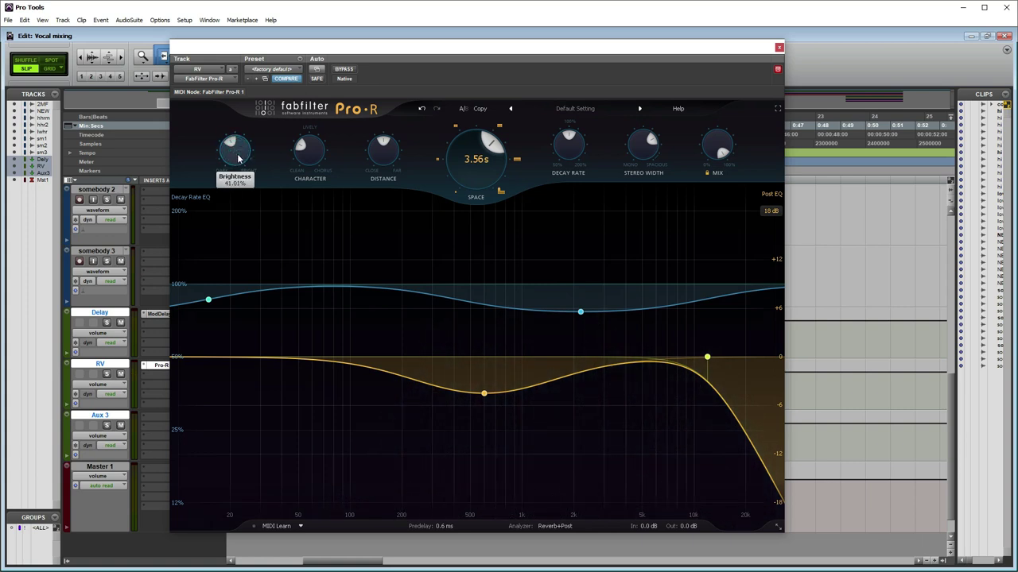
pyautogui.press('space')
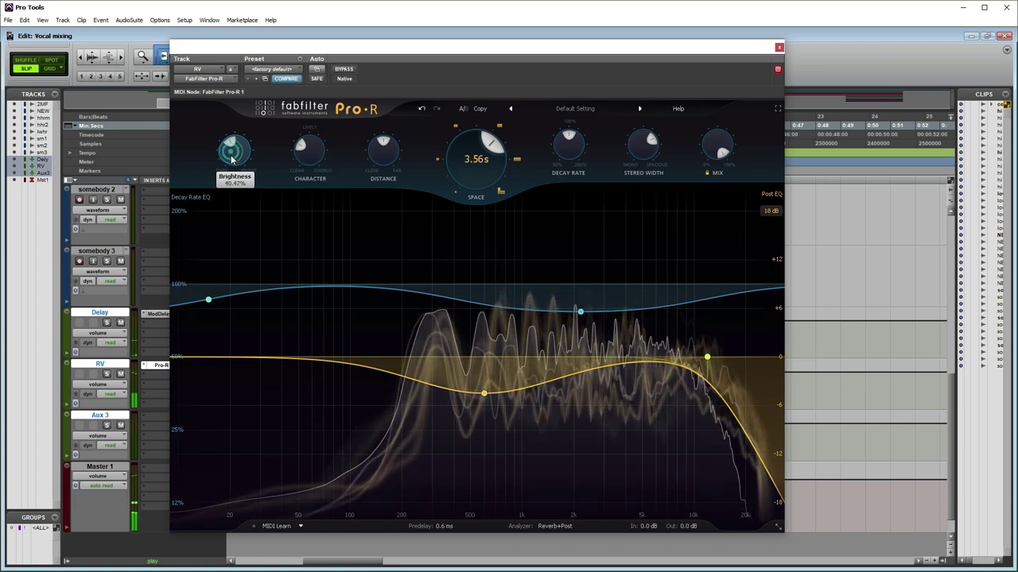
pyautogui.moveTo(466, 173)
pyautogui.moveTo(466, 174); pyautogui.dragTo(469, 148)
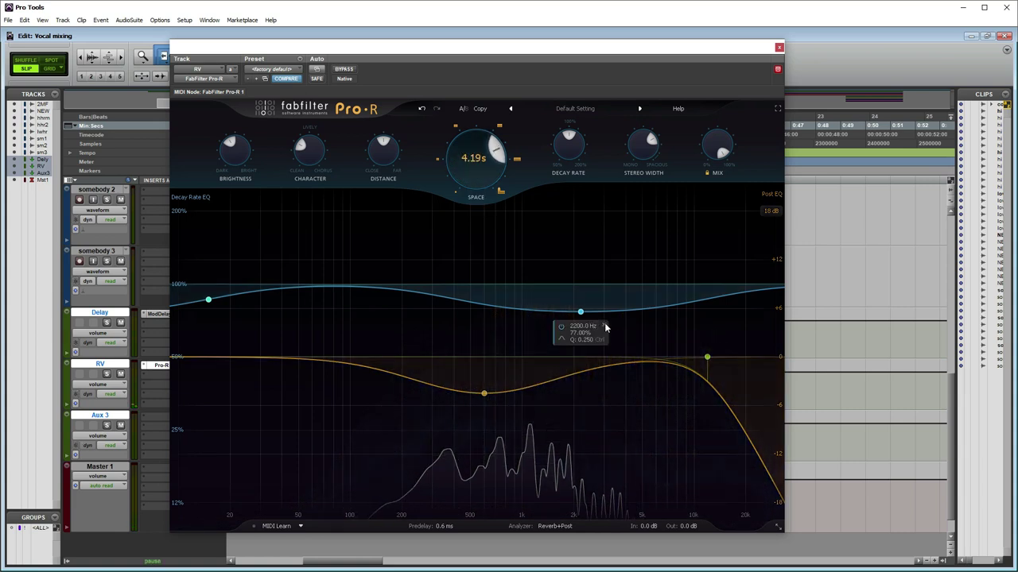
# Step: Try Pro-R's Distance at 0% and at about 93% to compare the two extremes during playback
pyautogui.press('space')
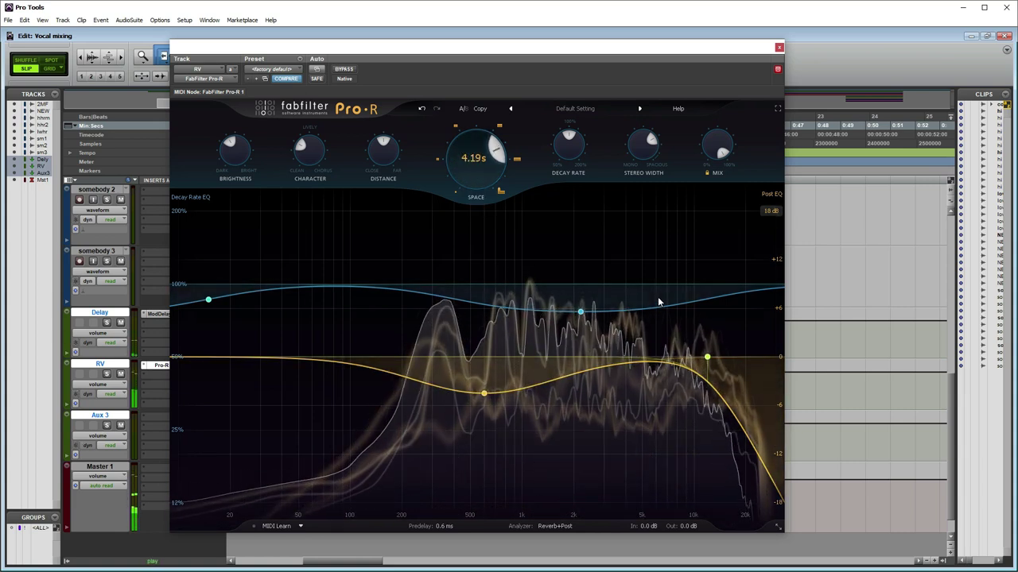
pyautogui.moveTo(386, 144); pyautogui.dragTo(372, 216)
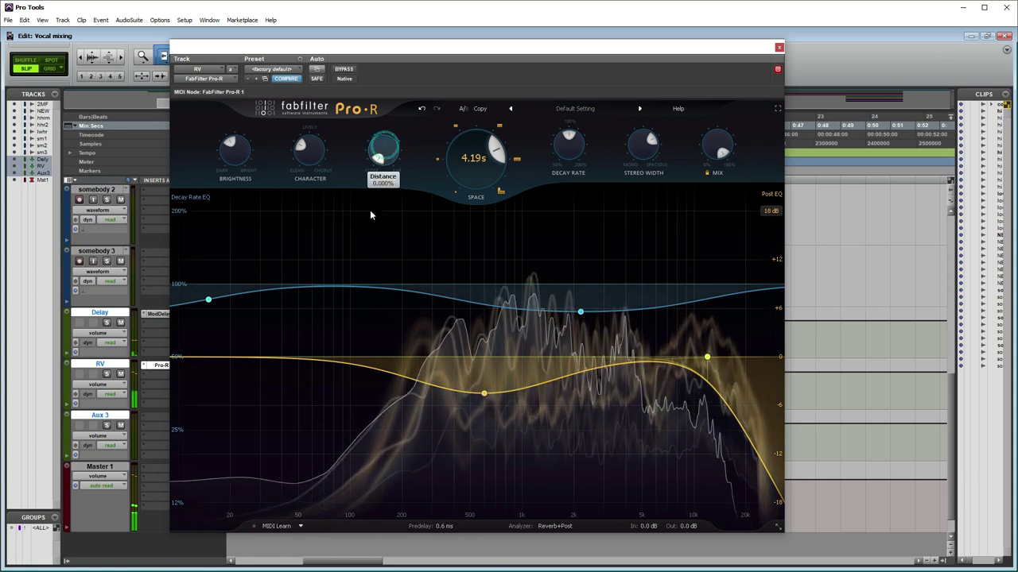
pyautogui.moveTo(385, 159); pyautogui.dragTo(383, 75)
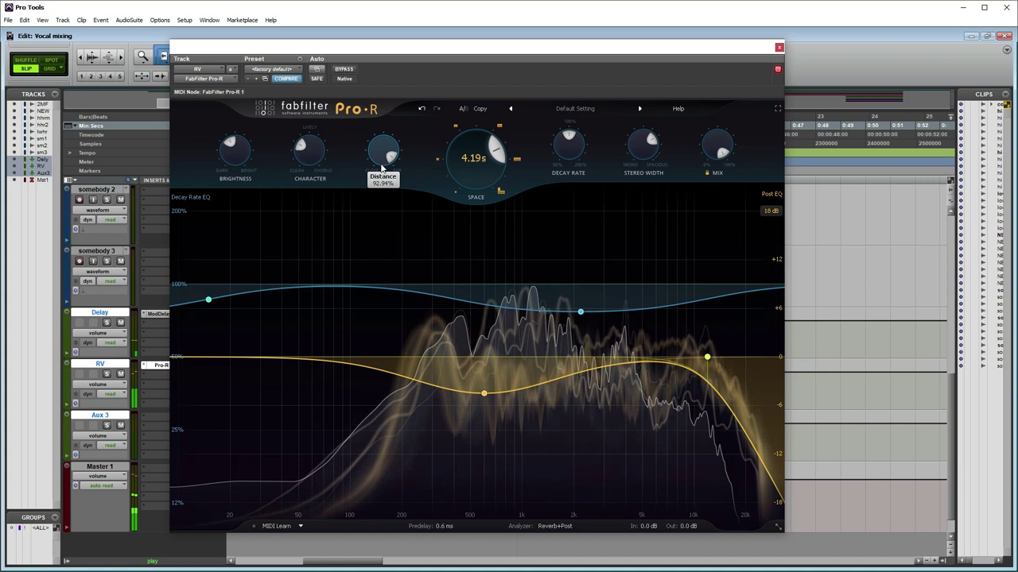
pyautogui.moveTo(400, 178); pyautogui.dragTo(376, 268)
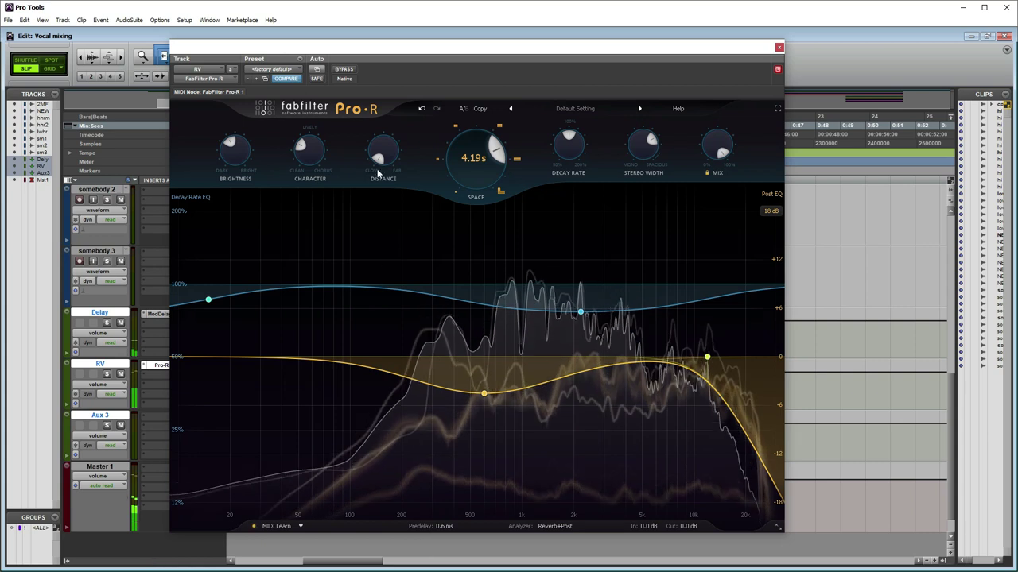
pyautogui.moveTo(382, 167)
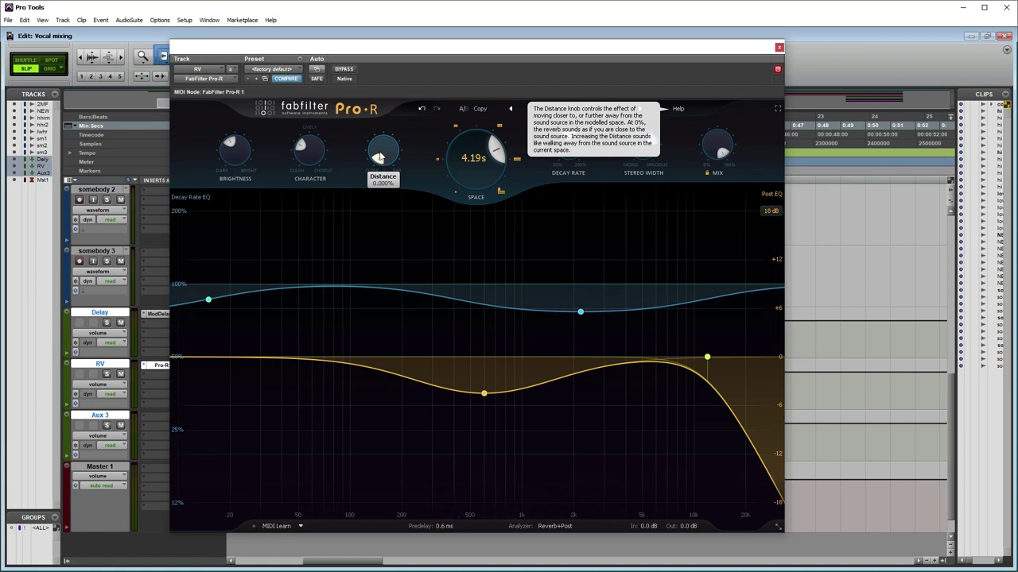
# Step: Set Pro-R's Distance close to its far end while listening to the vocal, and close the plug-in window
pyautogui.moveTo(380, 156); pyautogui.dragTo(387, 96)
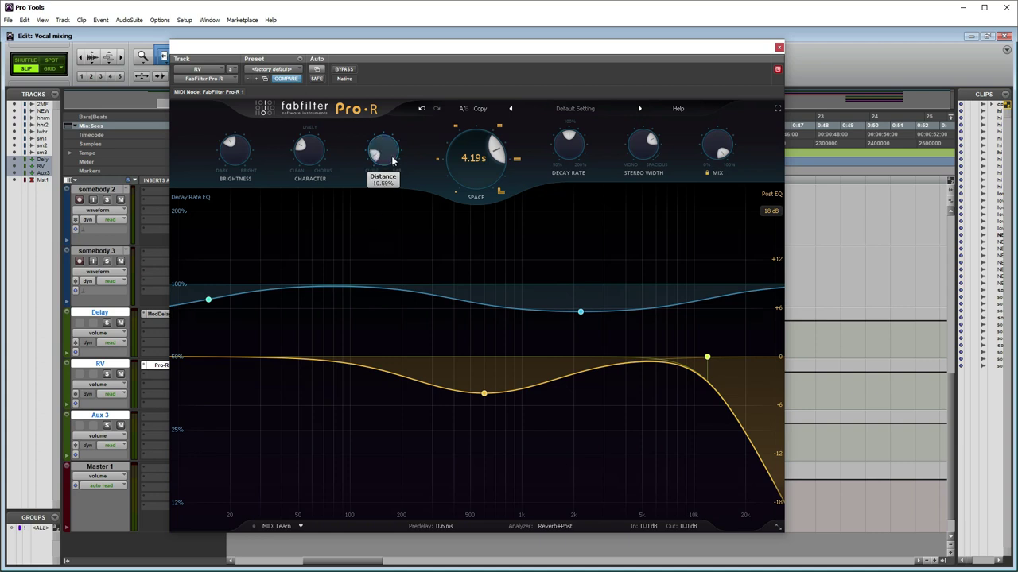
pyautogui.doubleClick(391, 161)
pyautogui.press('space')
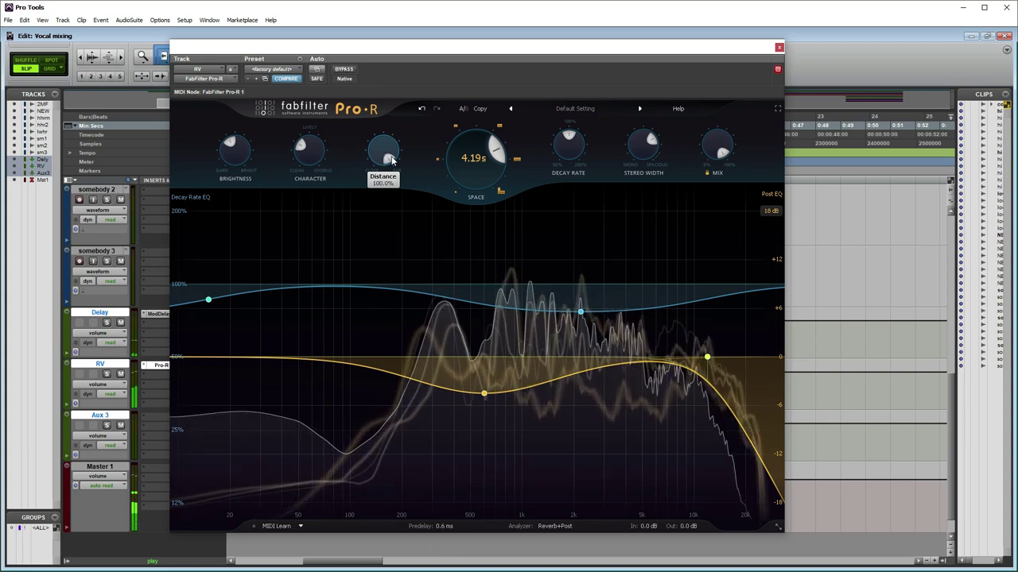
pyautogui.scroll(-3, 391, 161)
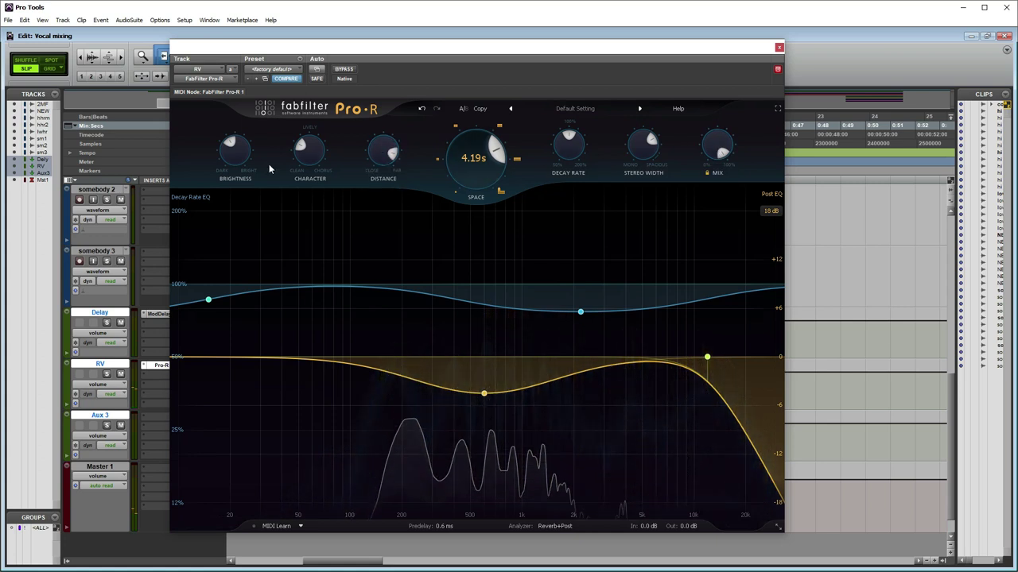
pyautogui.click(779, 47)
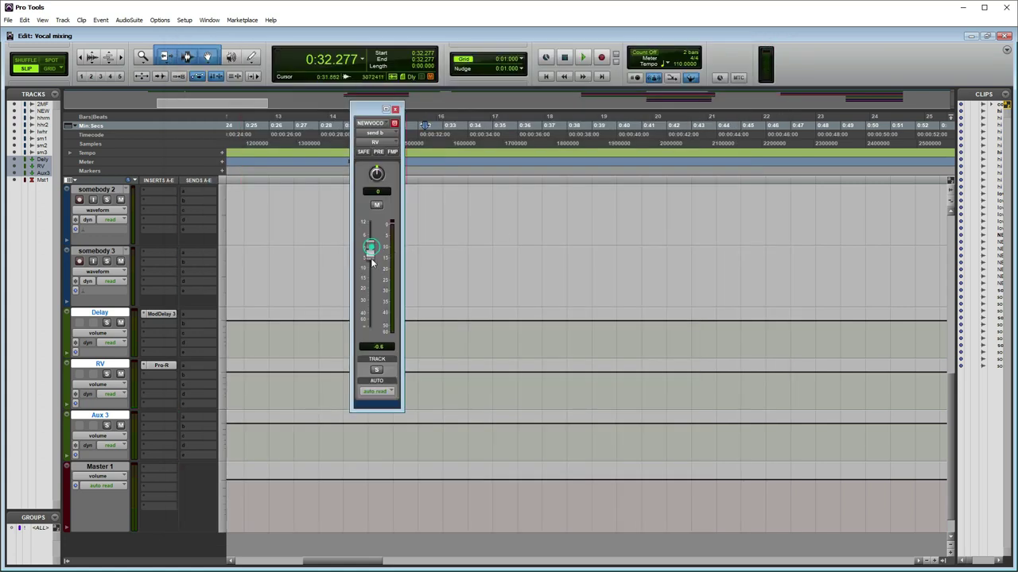
# Step: Play the mix from about 0:20.3 and bring the lead vocal's RV send level up from its minimum to -6.5 dB
pyautogui.scroll(10, 430, 247)
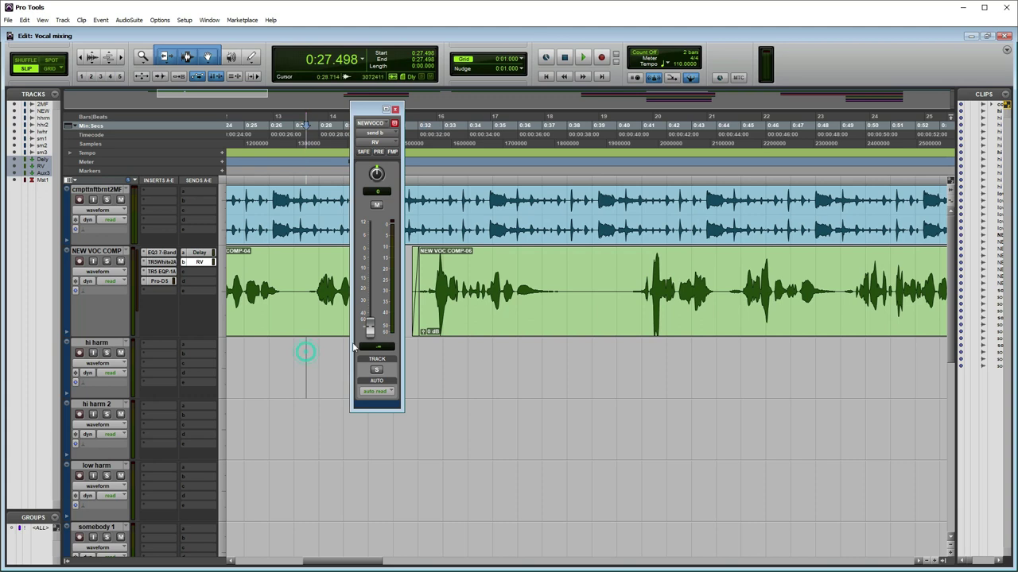
pyautogui.scroll(-3, 504, 322)
pyautogui.press('space')
pyautogui.scroll(3, 404, 299)
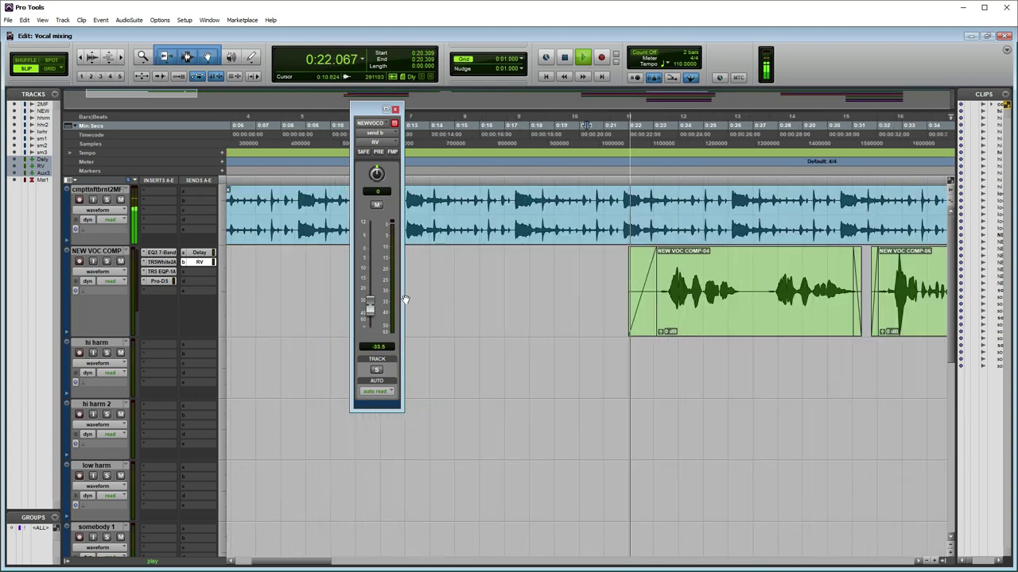
pyautogui.moveTo(374, 310); pyautogui.dragTo(370, 265)
pyautogui.hotkey('ctrl', '[')
pyautogui.hotkey('ctrl', '[')
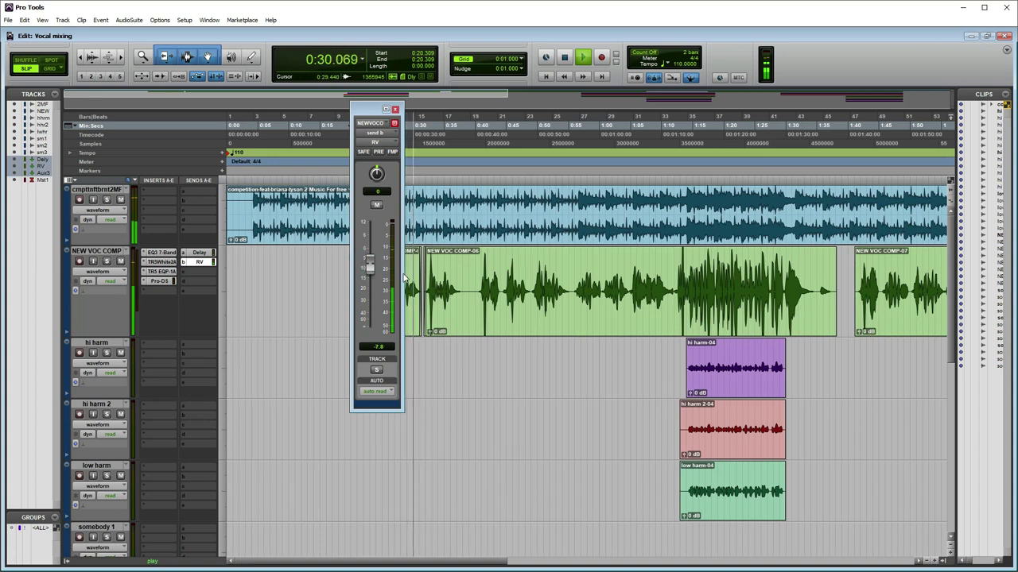
pyautogui.hotkey('ctrl', ']')
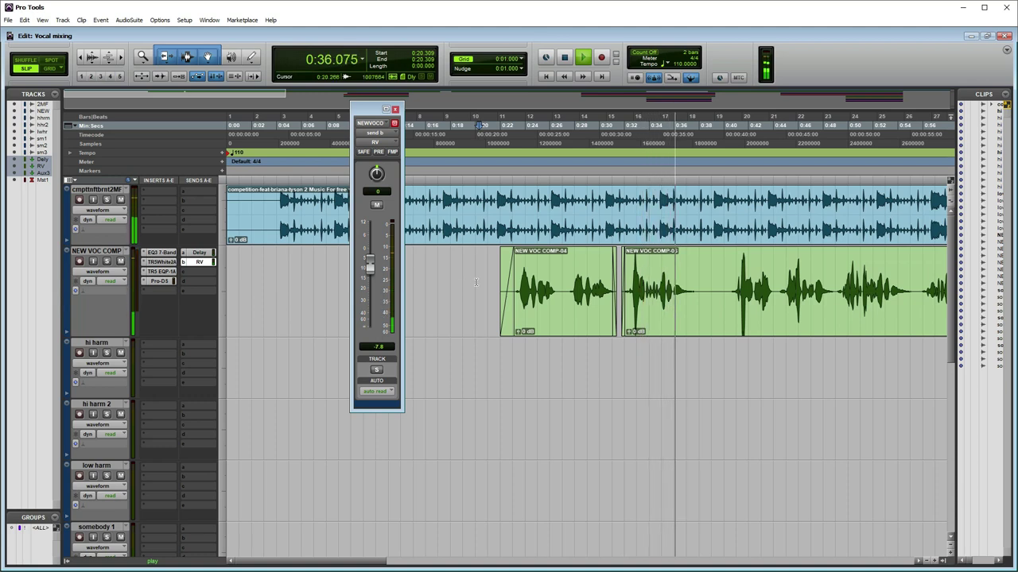
pyautogui.moveTo(369, 271); pyautogui.dragTo(370, 267)
pyautogui.hotkey('ctrl', '[')
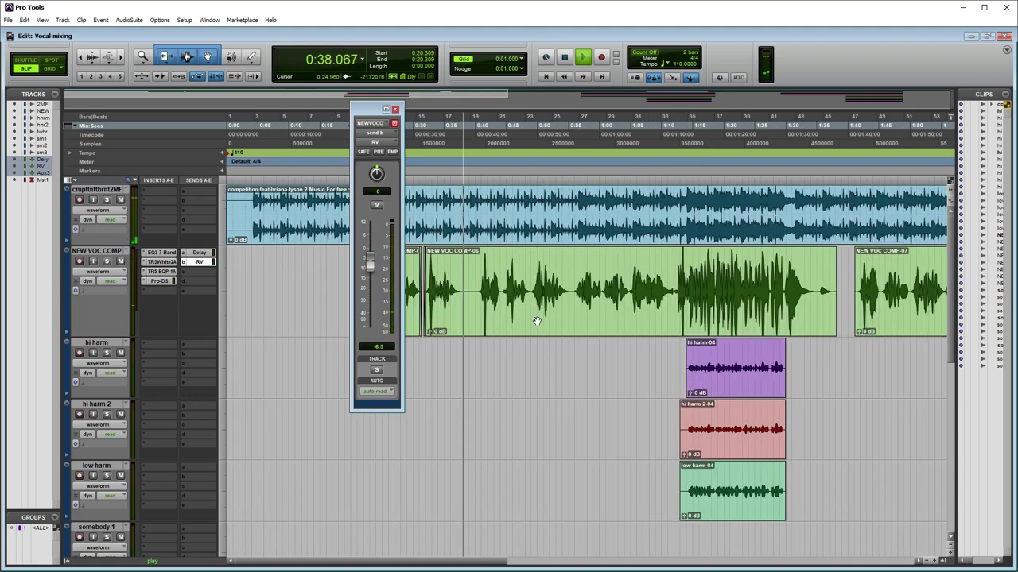